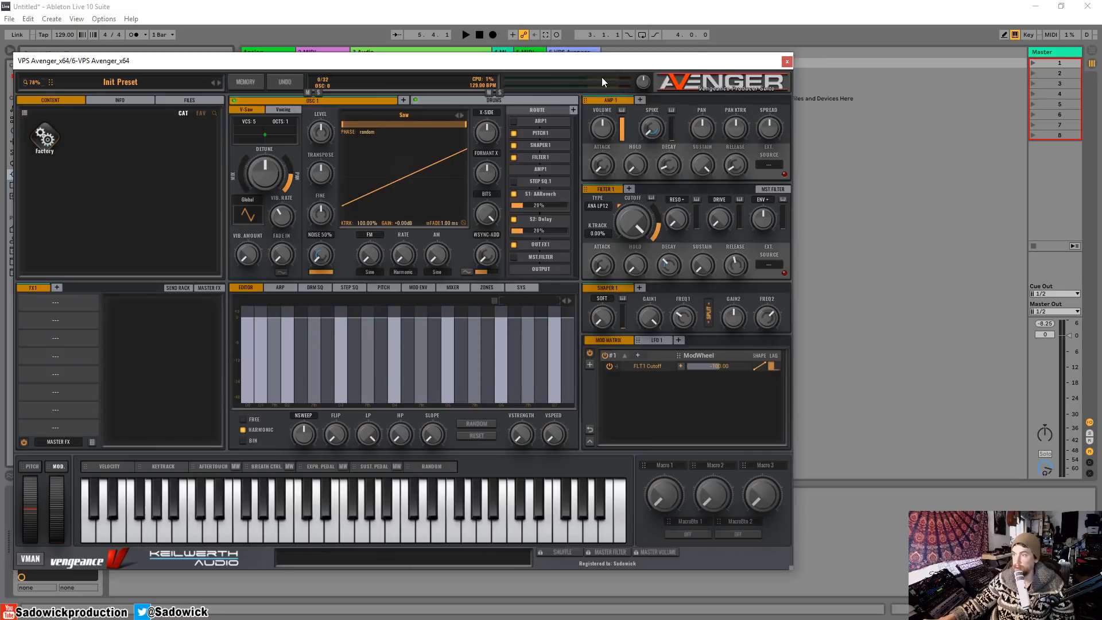
Step: Create a MIDI clip in the first slot of the VPS Avenger track with a G2 note spanning the full bar
left_click_drag(605, 61, 627, 42)
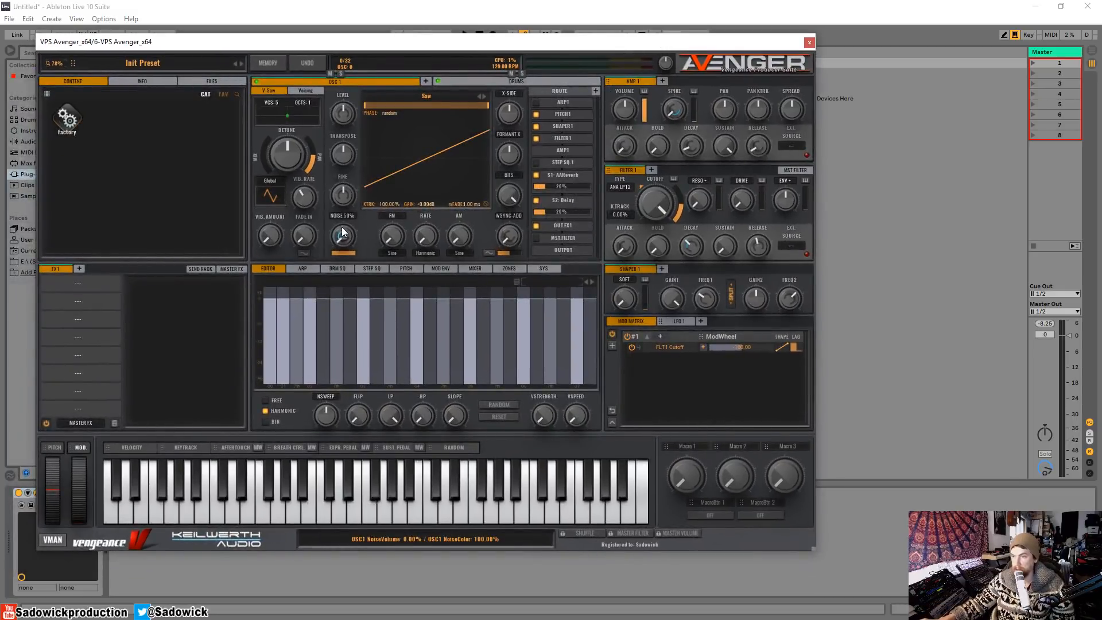
left_click_drag(247, 42, 241, 46)
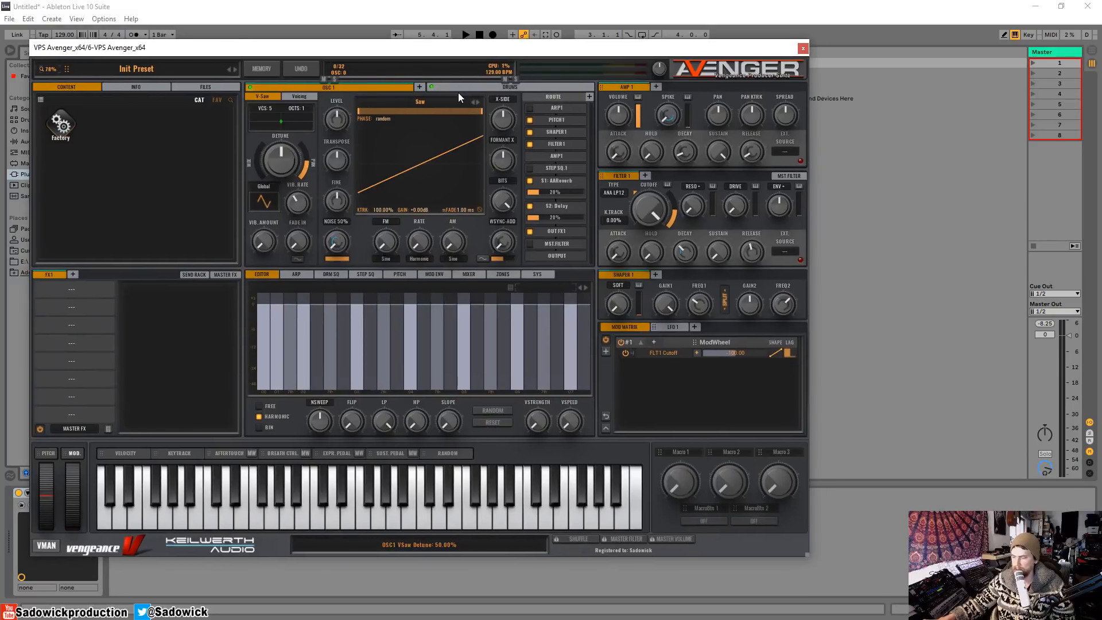
left_click(803, 47)
double_click(571, 63)
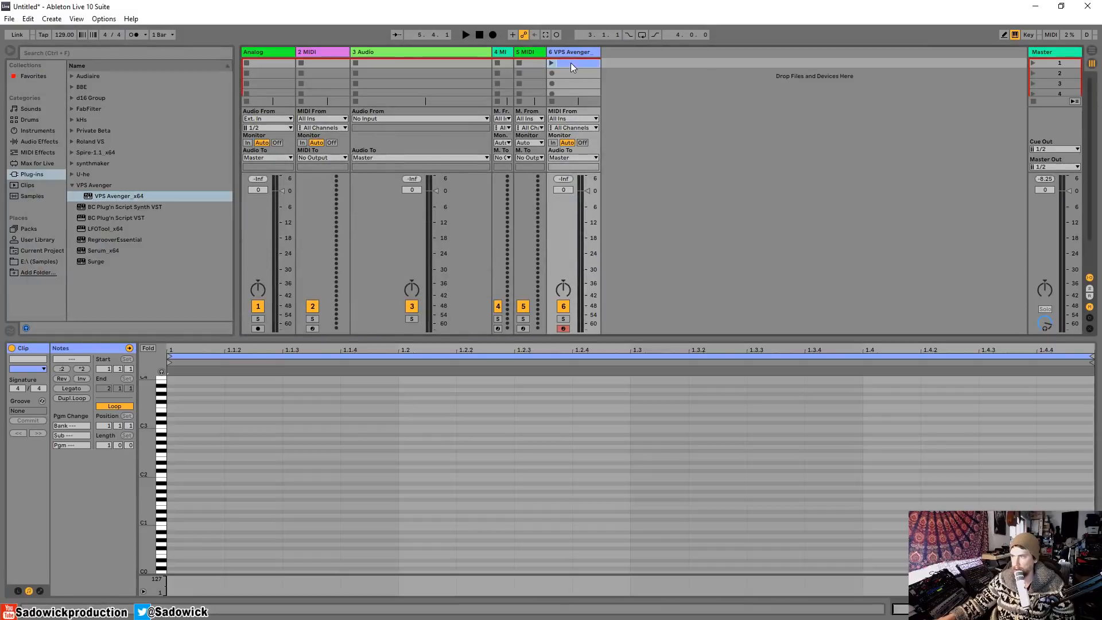
double_click(174, 447)
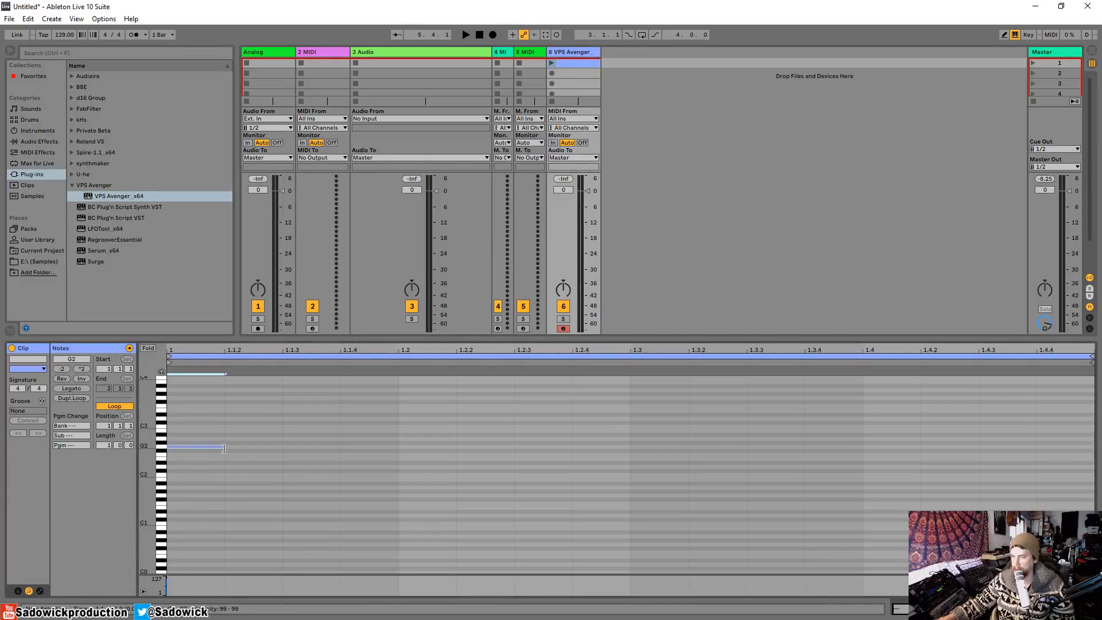
left_click_drag(224, 448, 1090, 449)
key("shift+Tab")
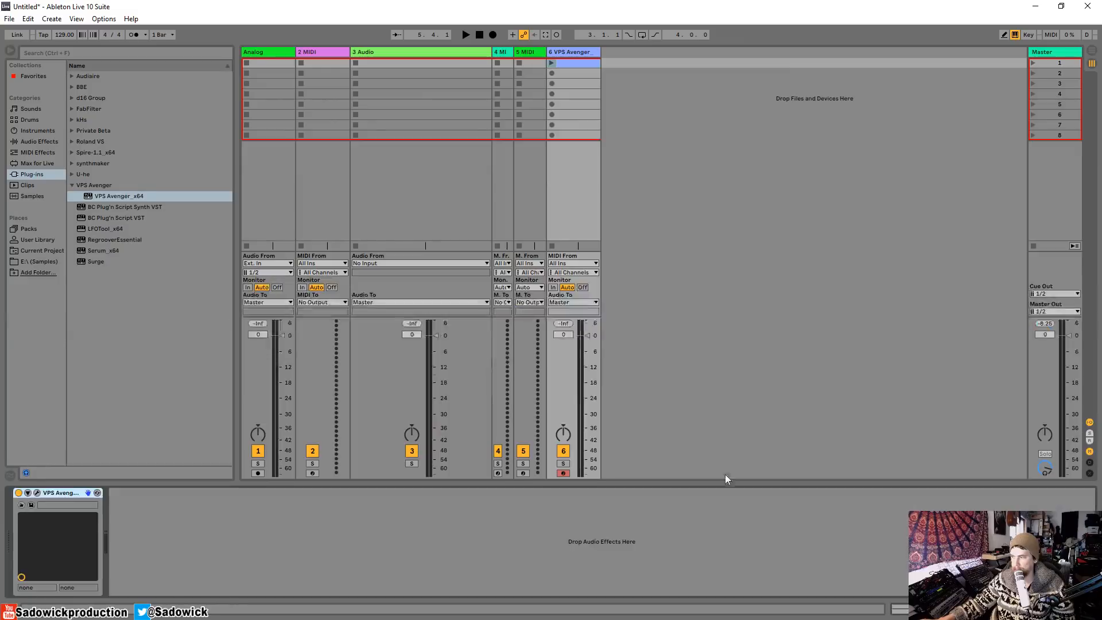
Step: Reopen the Avenger synth, enable ARP1 in the oscillator route, show the arpeggiator pattern editor and briefly audition the clip
left_click(35, 496)
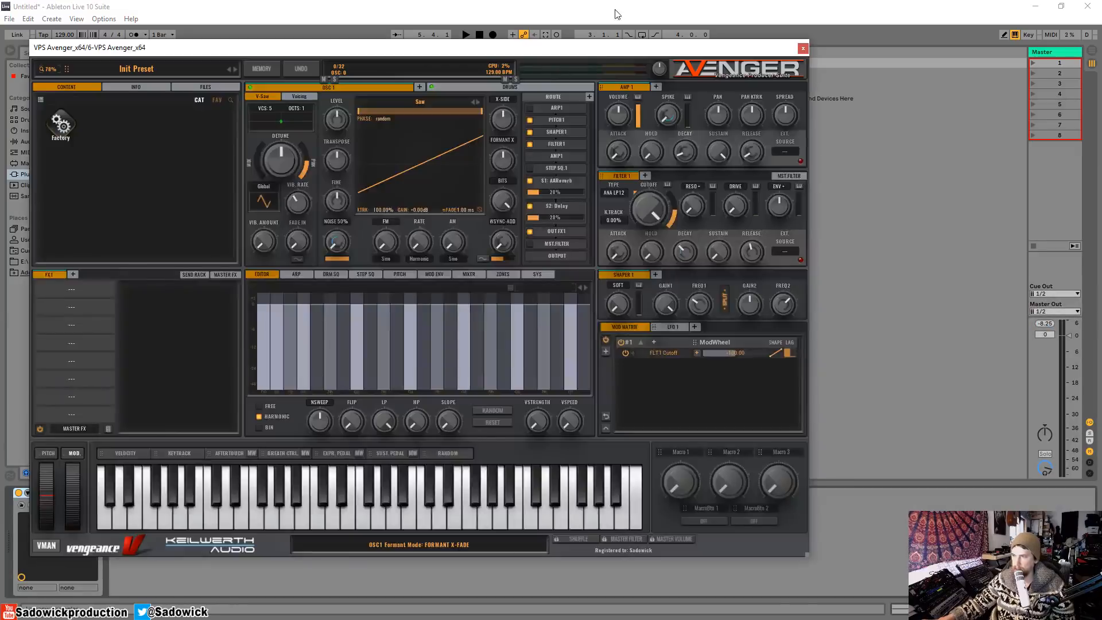
left_click_drag(615, 48, 546, 96)
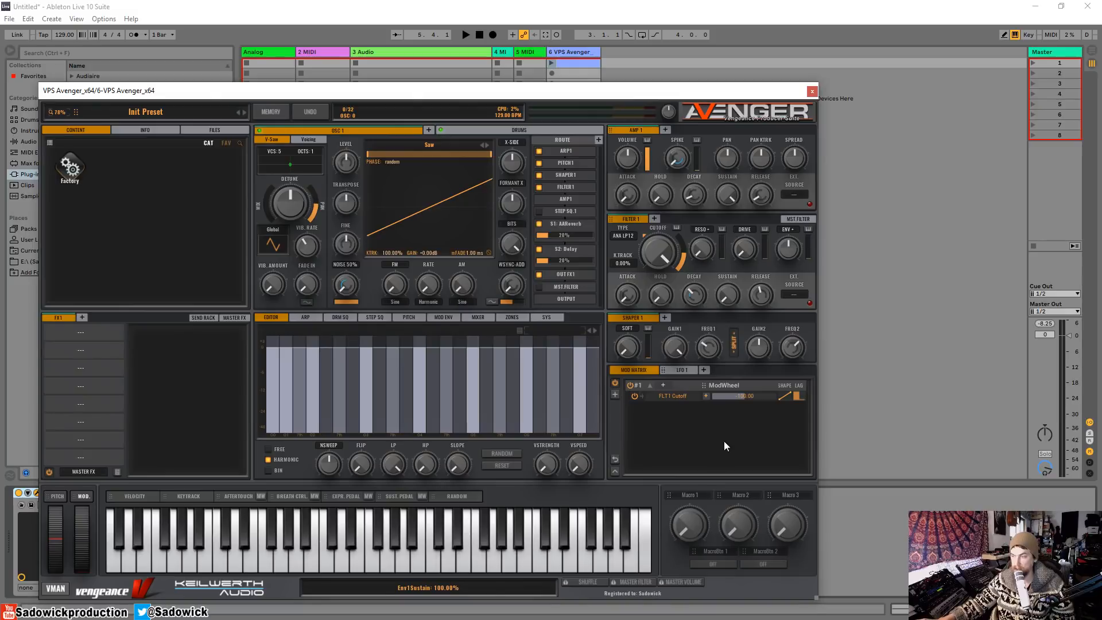
left_click_drag(561, 89, 551, 82)
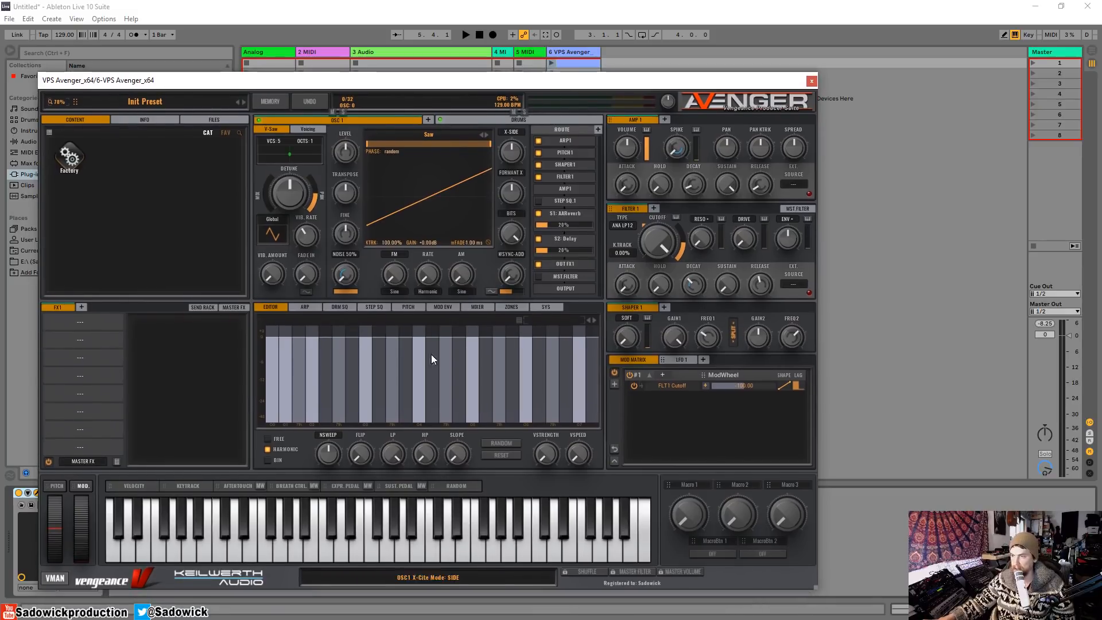
left_click(307, 307)
left_click(466, 36)
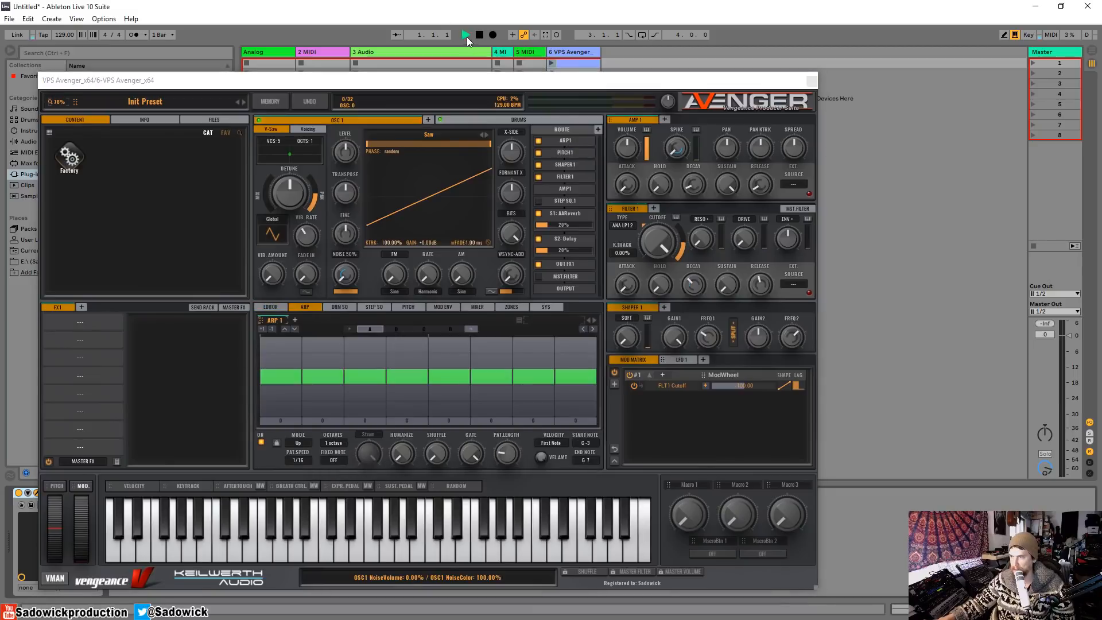
left_click(478, 35)
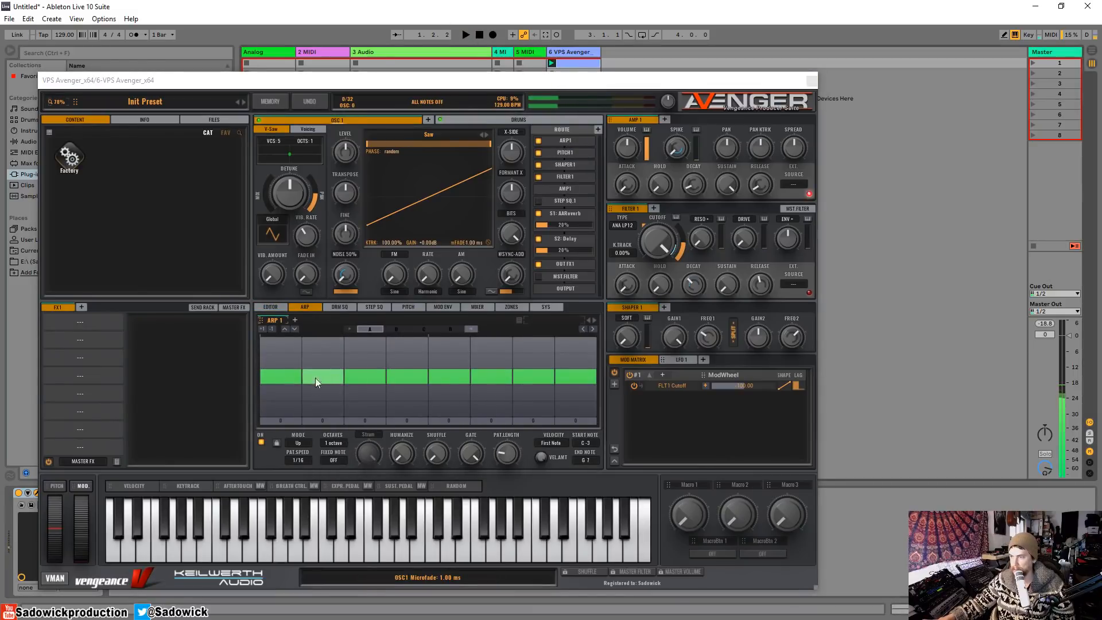
Step: Shorten the first two steps of the ARP 1 pattern and lower the second step by one row
left_click_drag(295, 379, 283, 317)
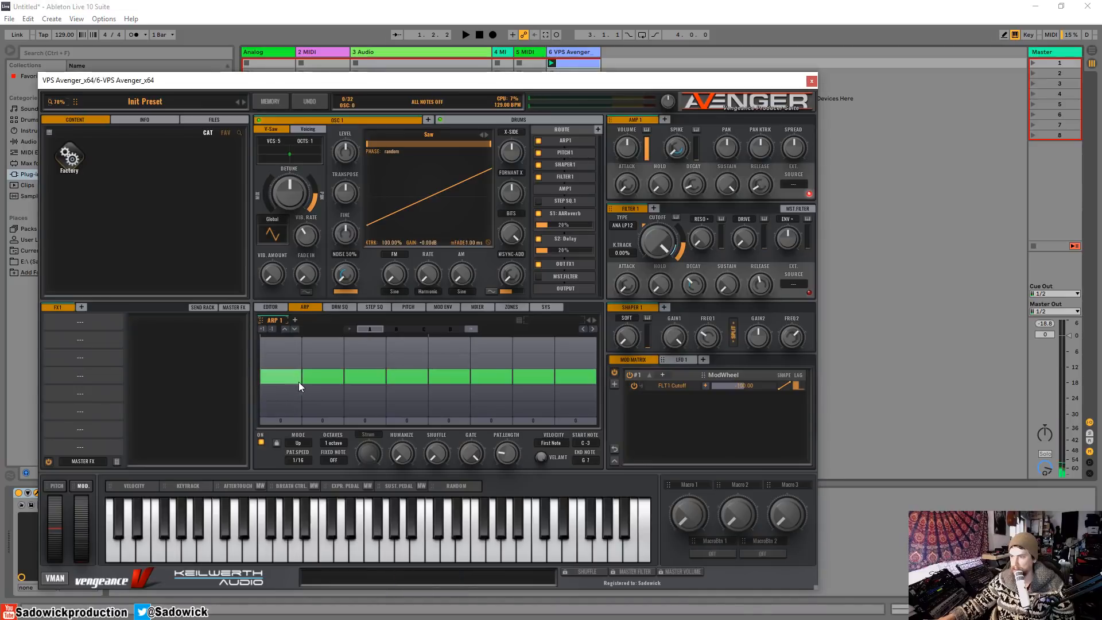
left_click_drag(299, 380, 335, 378)
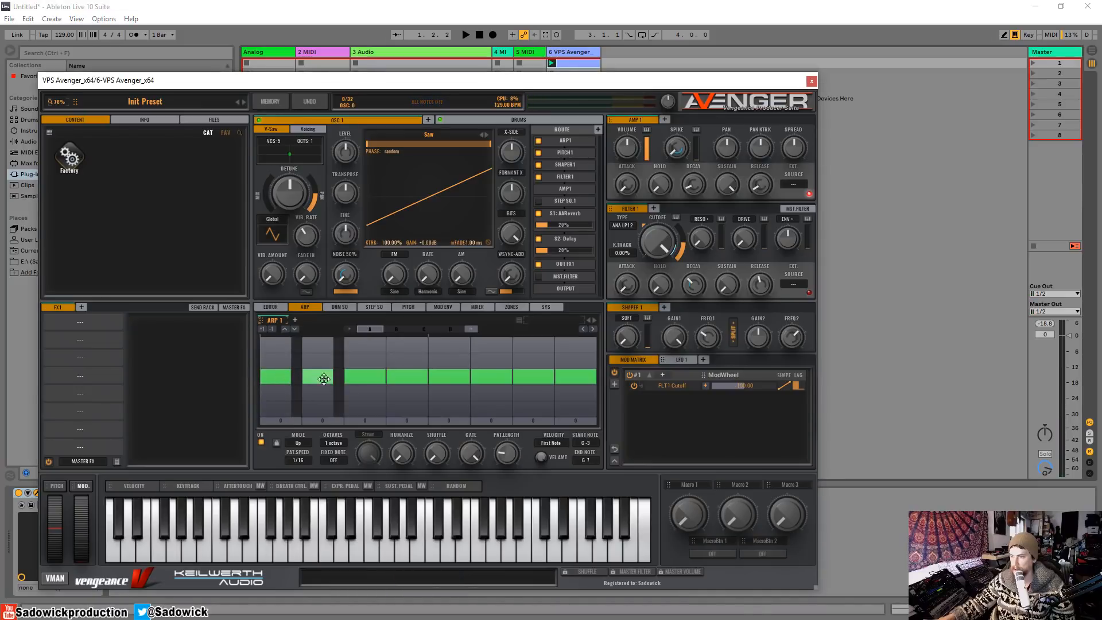
left_click(324, 393)
key("space")
key("space")
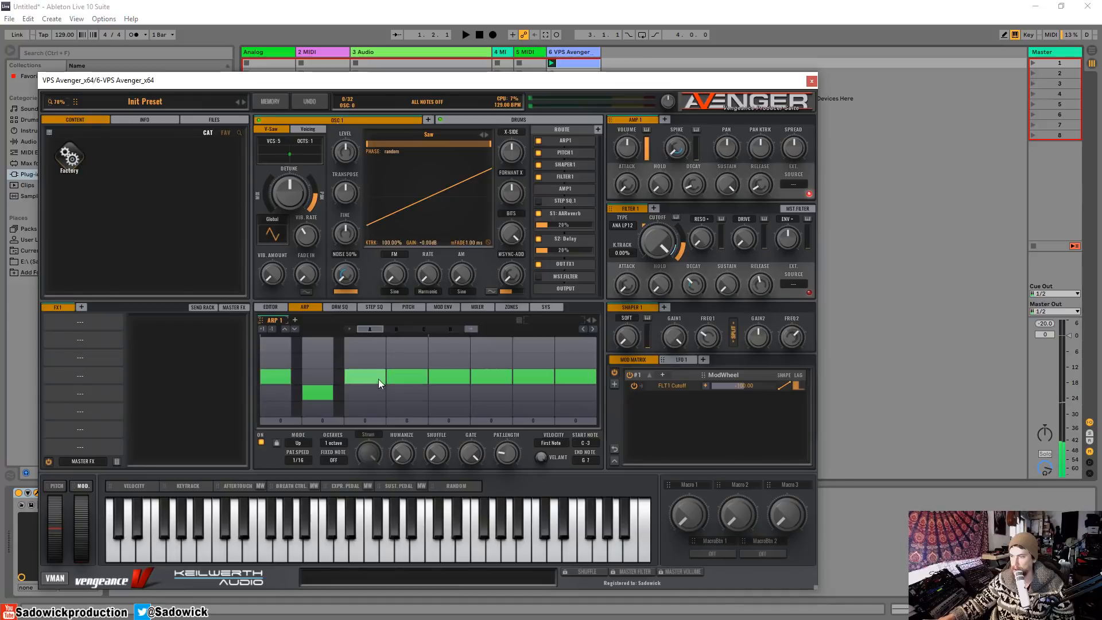
Step: Shorten and lower the third arpeggio step, lower the fifth, raise the seventh by one row, and start playback
left_click_drag(383, 380, 376, 392)
left_click(449, 392)
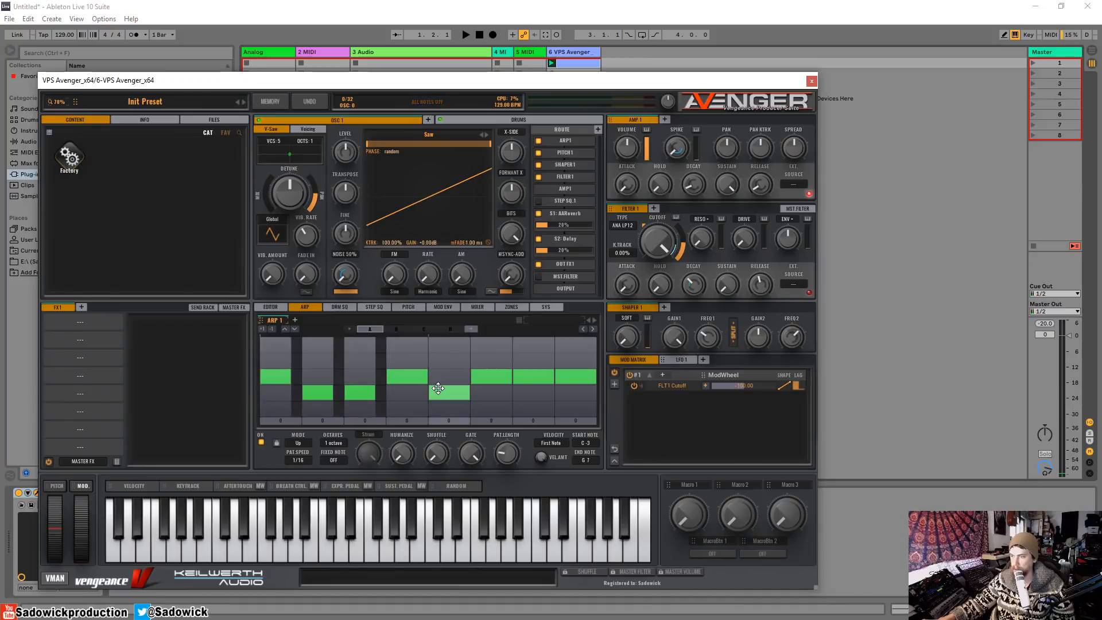
left_click(524, 363)
key("space")
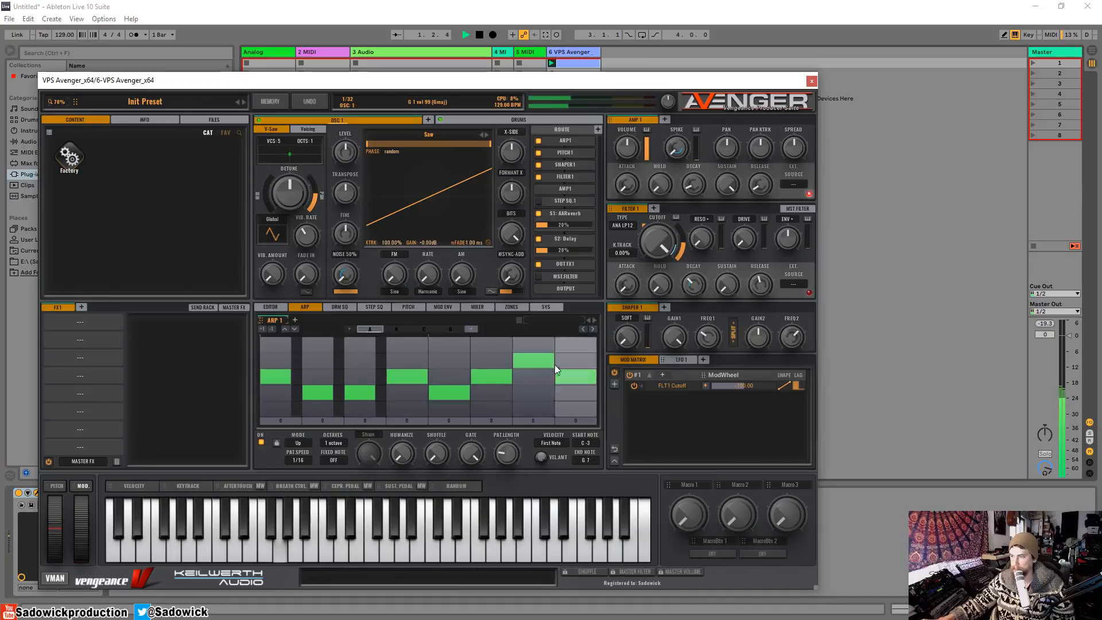
Step: Shorten the fifth, sixth, seventh and eighth arpeggio steps while listening, and stop playback
mouse_move(555, 364)
left_mouse_down()
mouse_move(495, 374)
mouse_move(550, 369)
left_mouse_up()
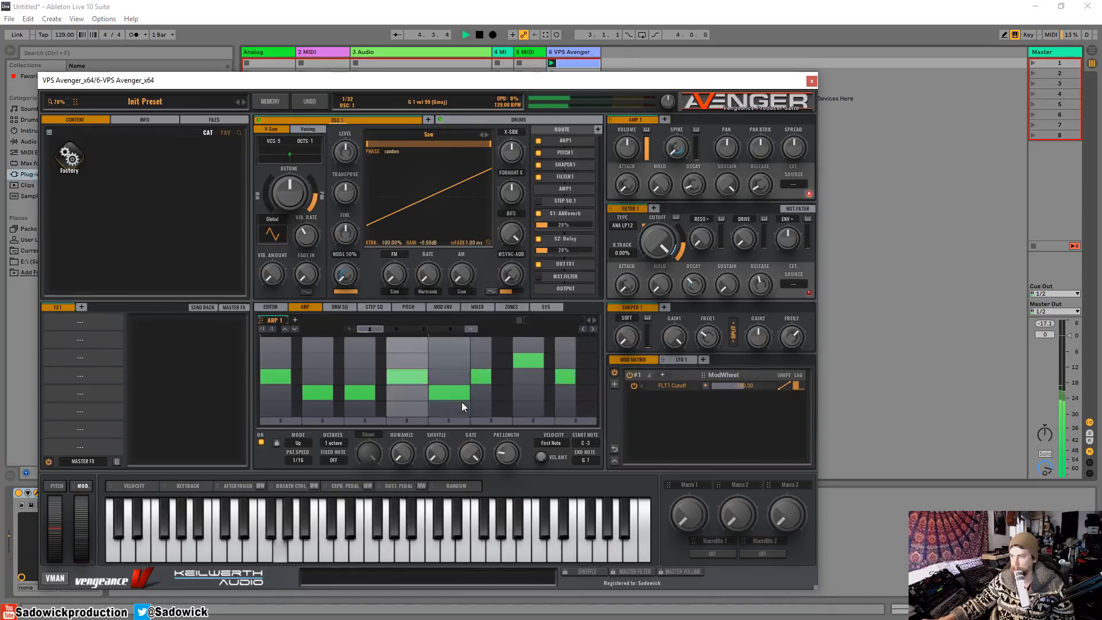
left_click_drag(462, 397, 450, 395)
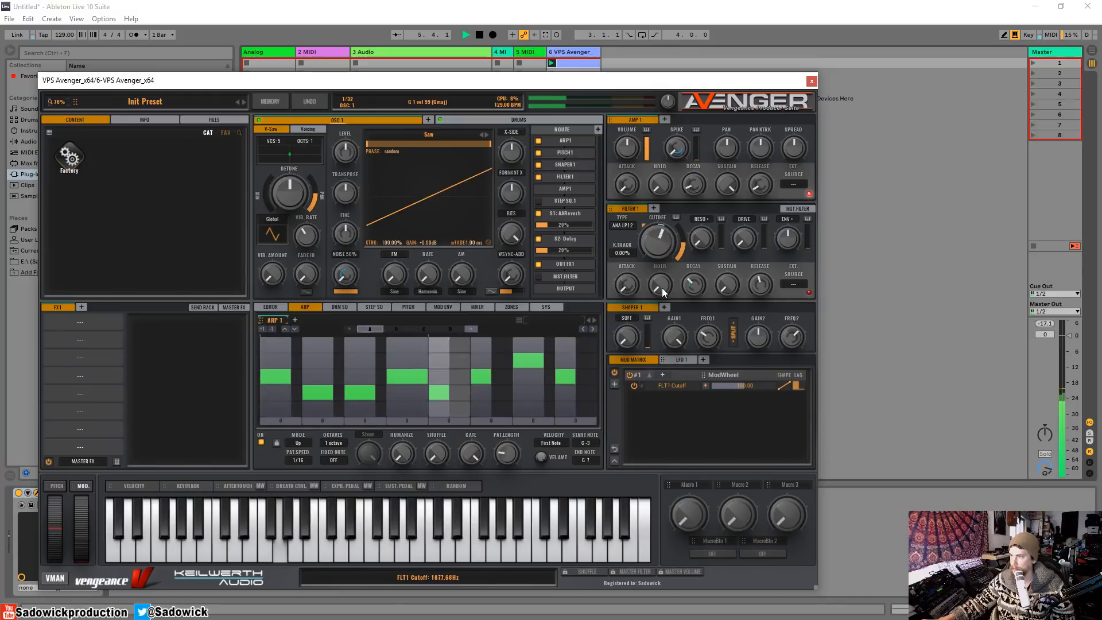
key("space")
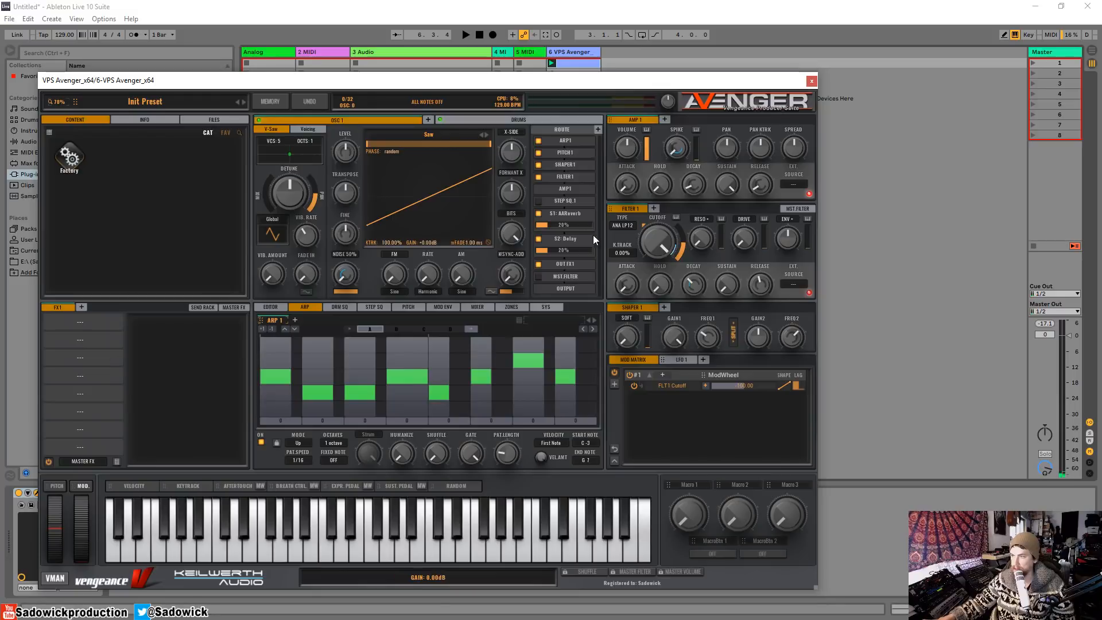
Step: Switch off the AAReverb and Delay sends in the oscillator's route
left_click(539, 213)
left_click(538, 239)
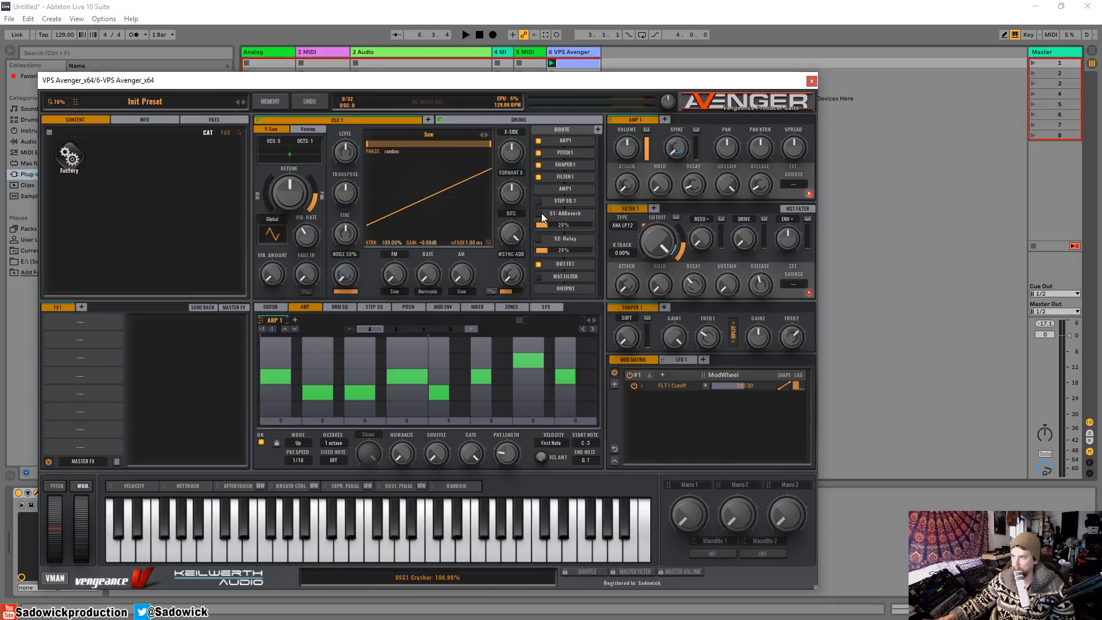
left_click_drag(578, 84, 592, 75)
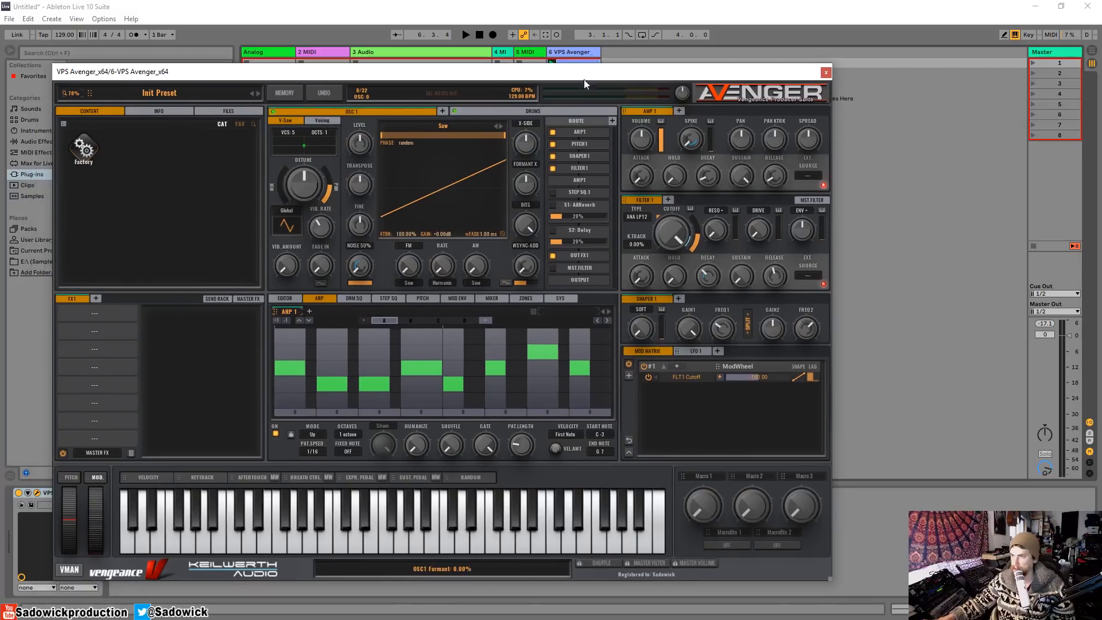
Step: Increase the V-Saw detune knob and its surrounding ring amount on OSC 1, and audition the sound
left_click_drag(285, 199, 311, 176)
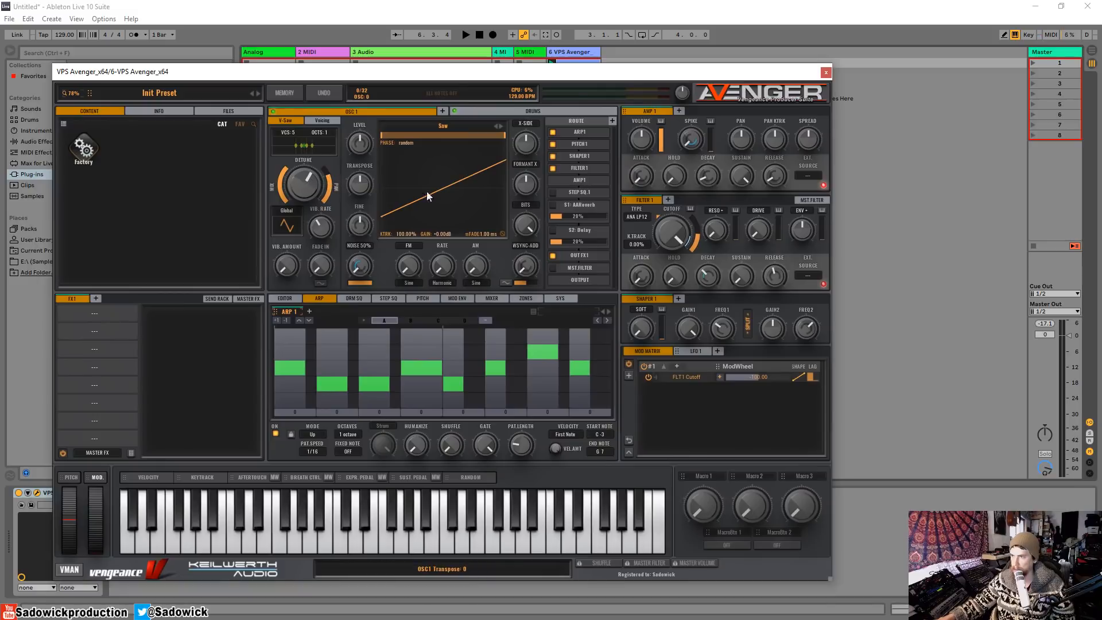
key("space")
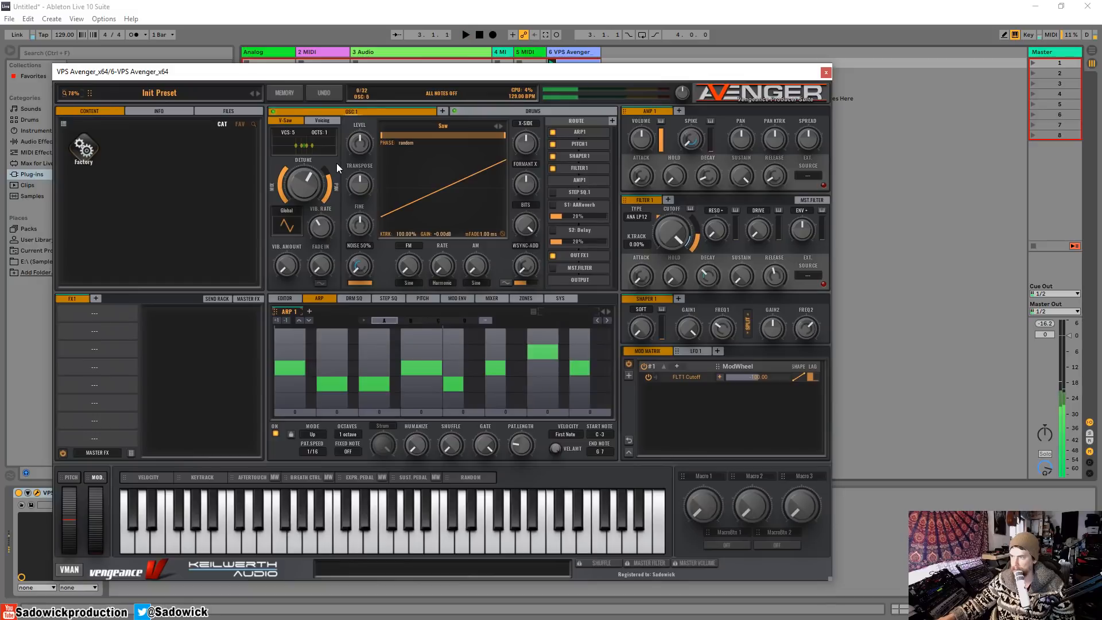
key("space")
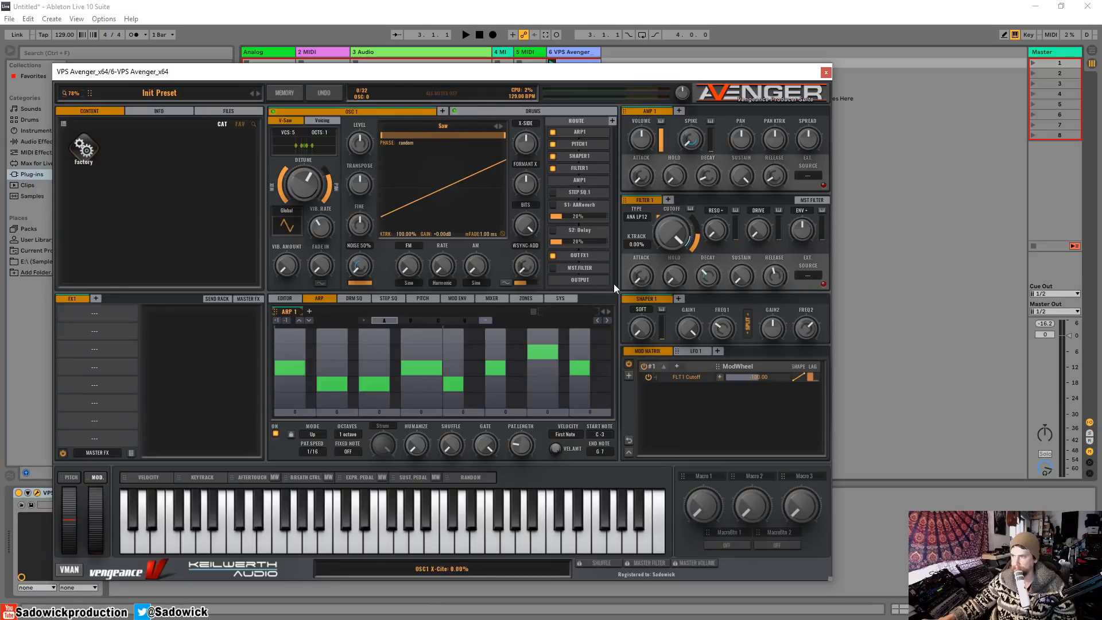
left_click(815, 201)
left_click(649, 200)
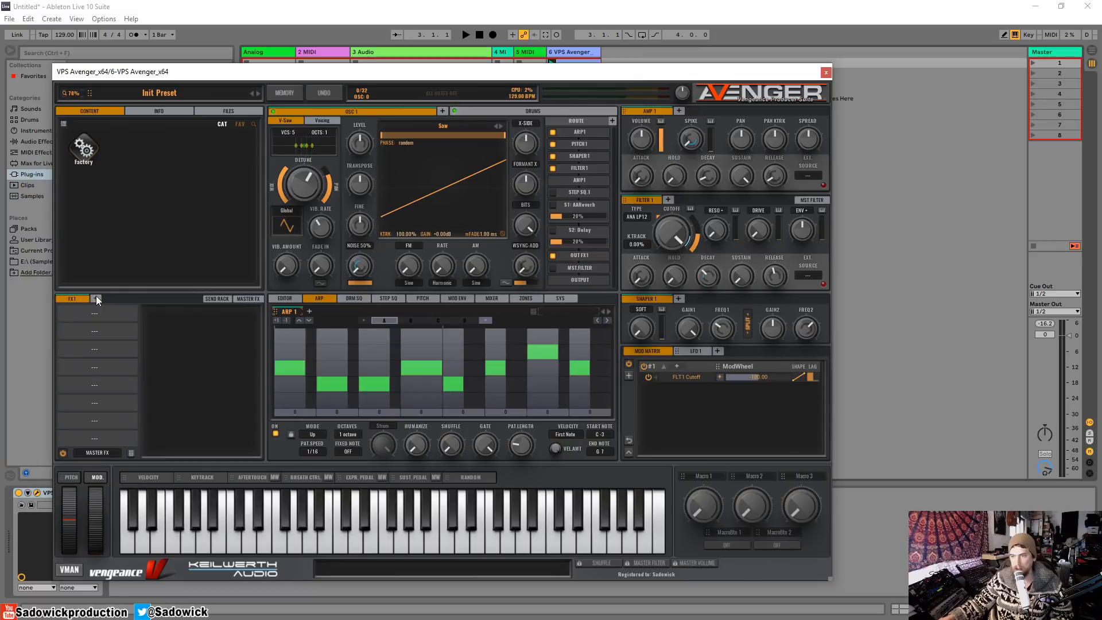
Step: Add effect racks up to FX4 and route the output of FX4 to AUX 1
left_click(167, 300)
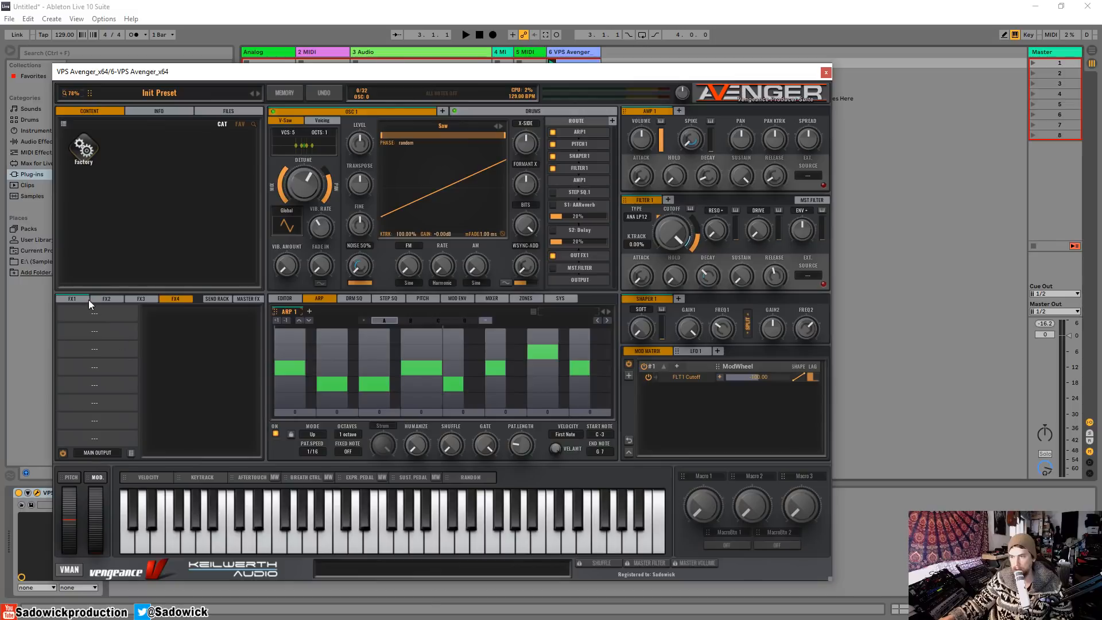
left_click(98, 452)
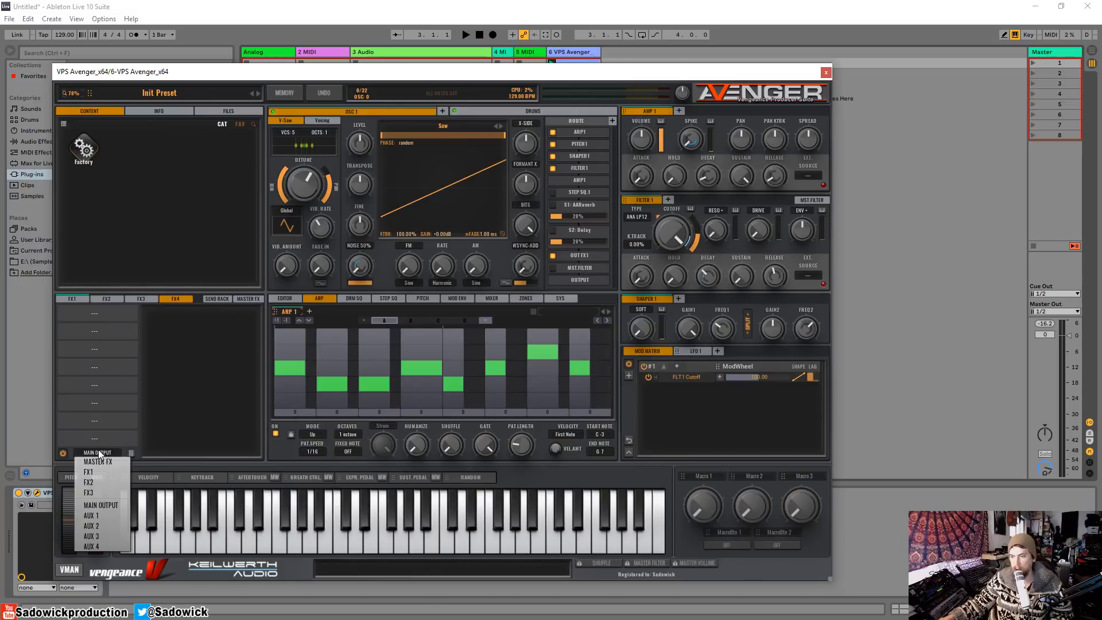
left_click(109, 518)
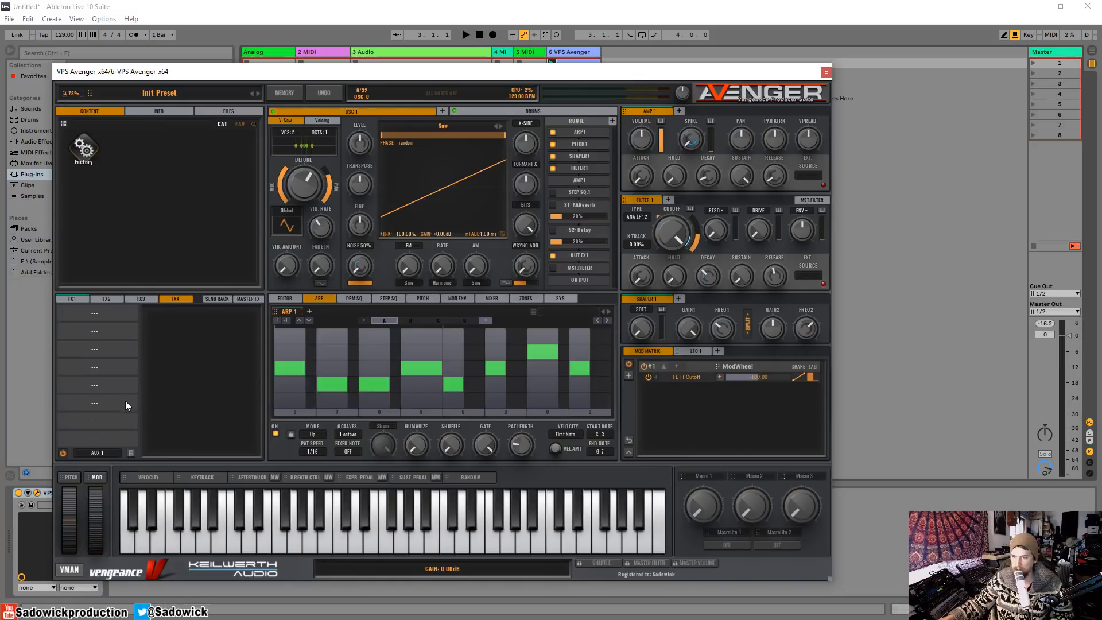
Step: Route the output of the FX2 rack to AUX 2
left_click(108, 298)
left_click(107, 452)
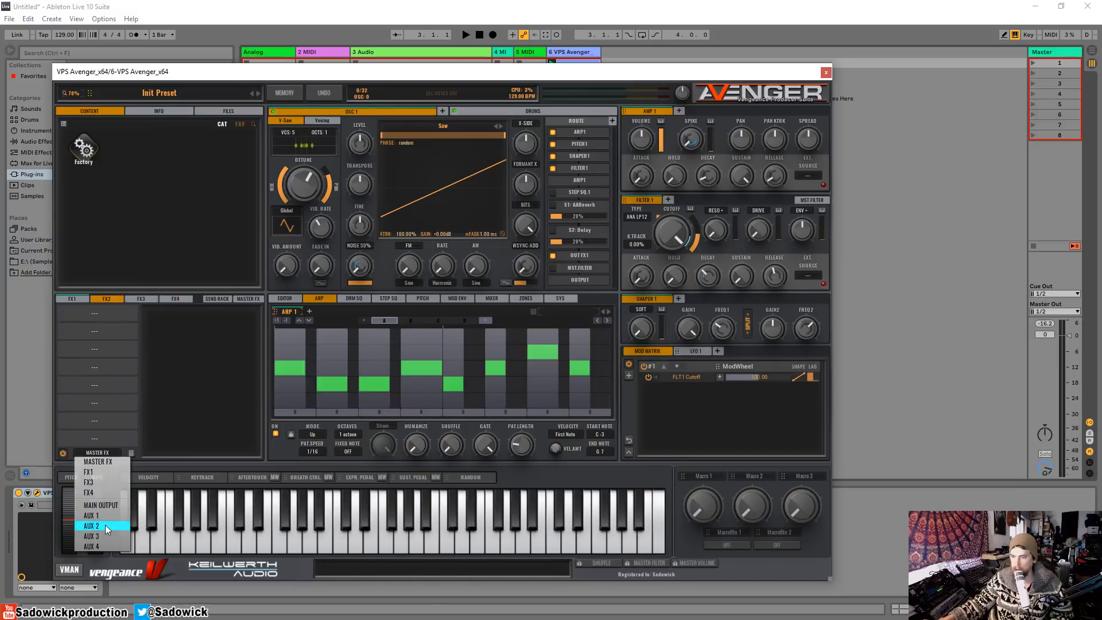
left_click(105, 525)
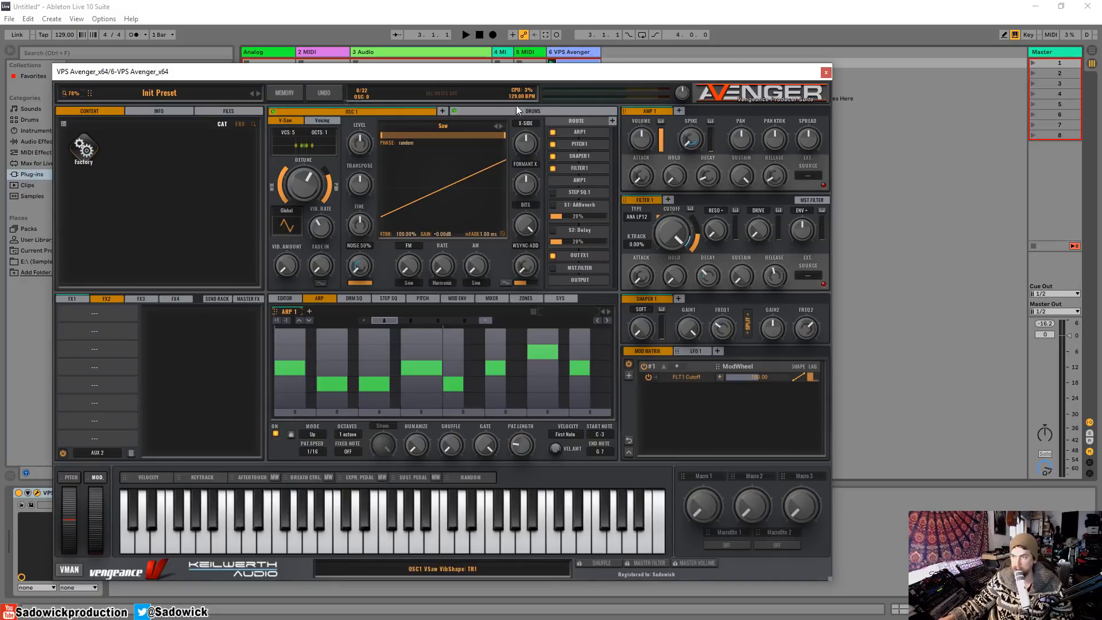
left_click_drag(441, 72, 434, 50)
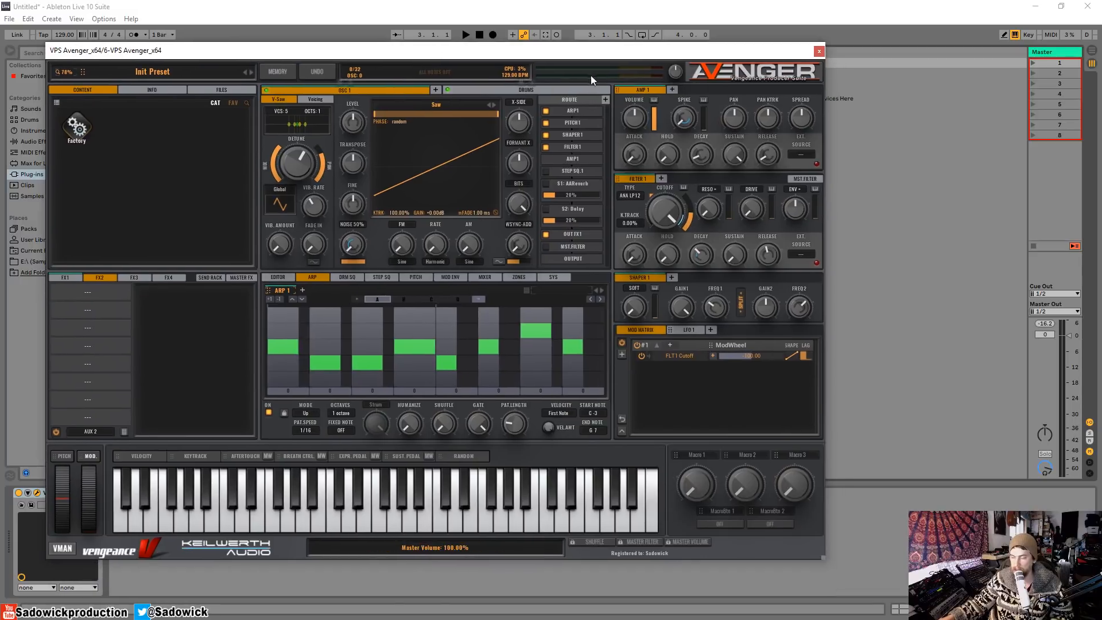
left_click_drag(497, 50, 524, 70)
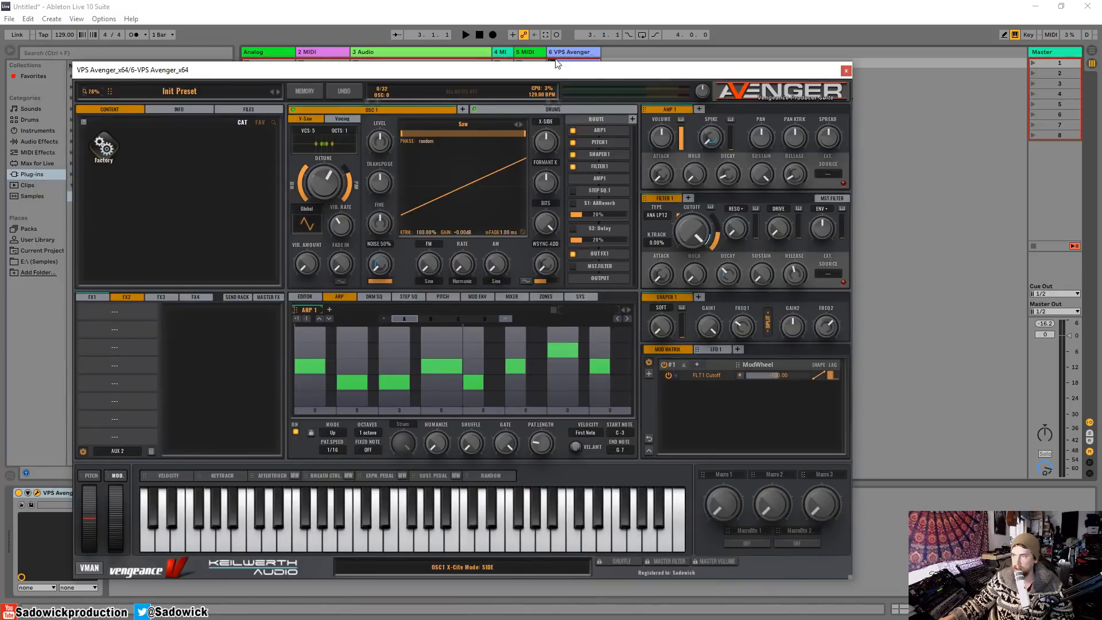
left_click_drag(555, 64, 529, 50)
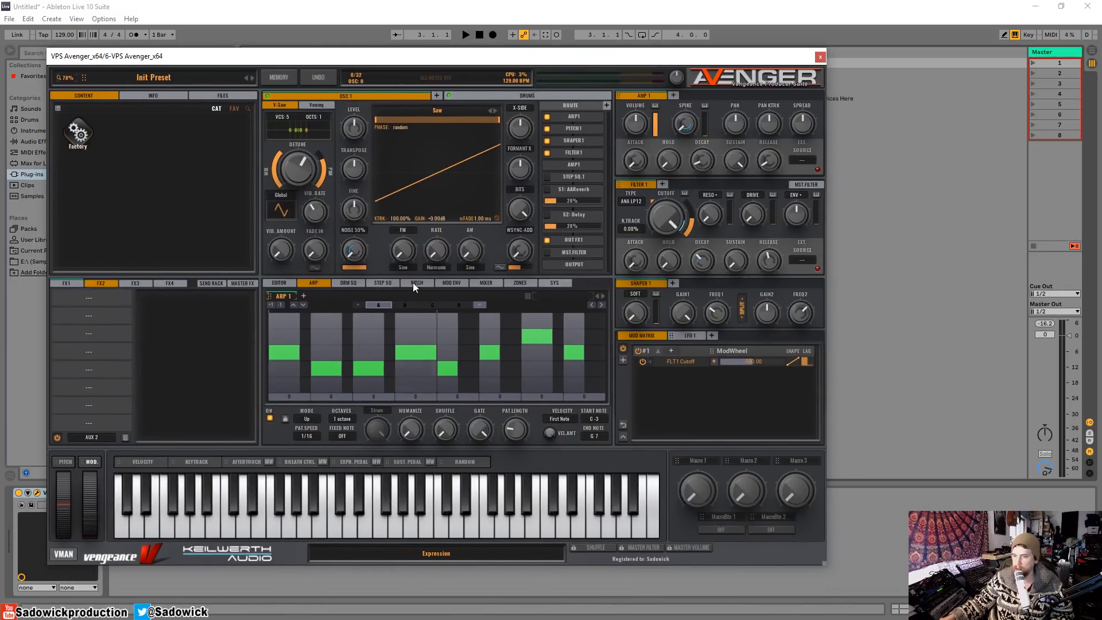
mouse_move(411, 56)
left_mouse_down()
mouse_move(436, 66)
mouse_move(419, 56)
left_mouse_up()
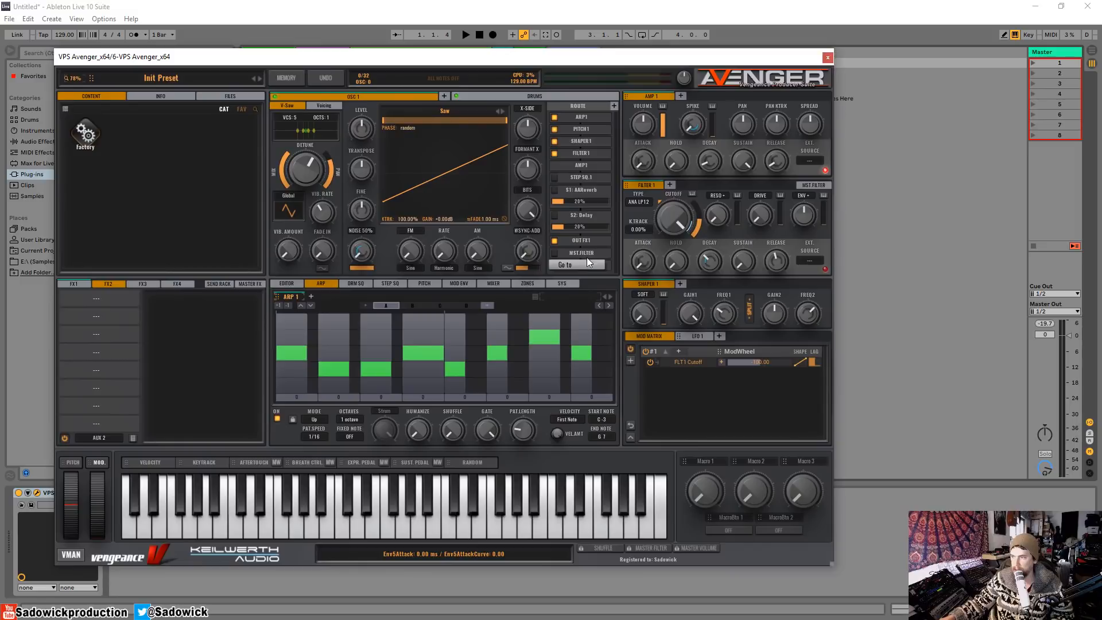
Step: Inspect the output destination choices in the OSC 1 route and keep FX1 selected
left_click(587, 263)
left_click(584, 241)
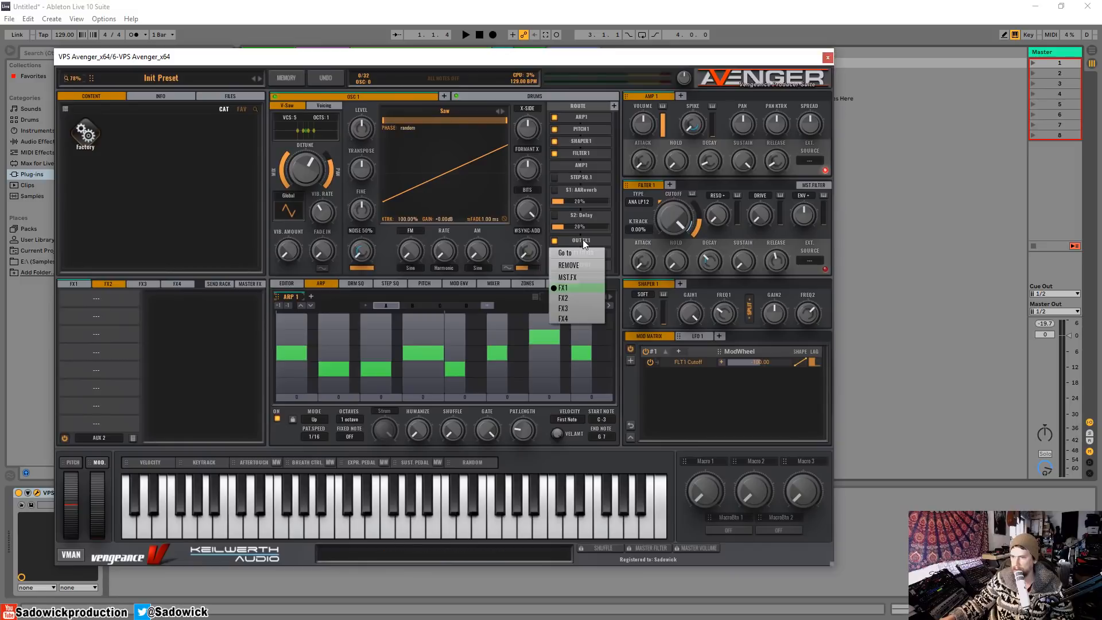
left_click(589, 290)
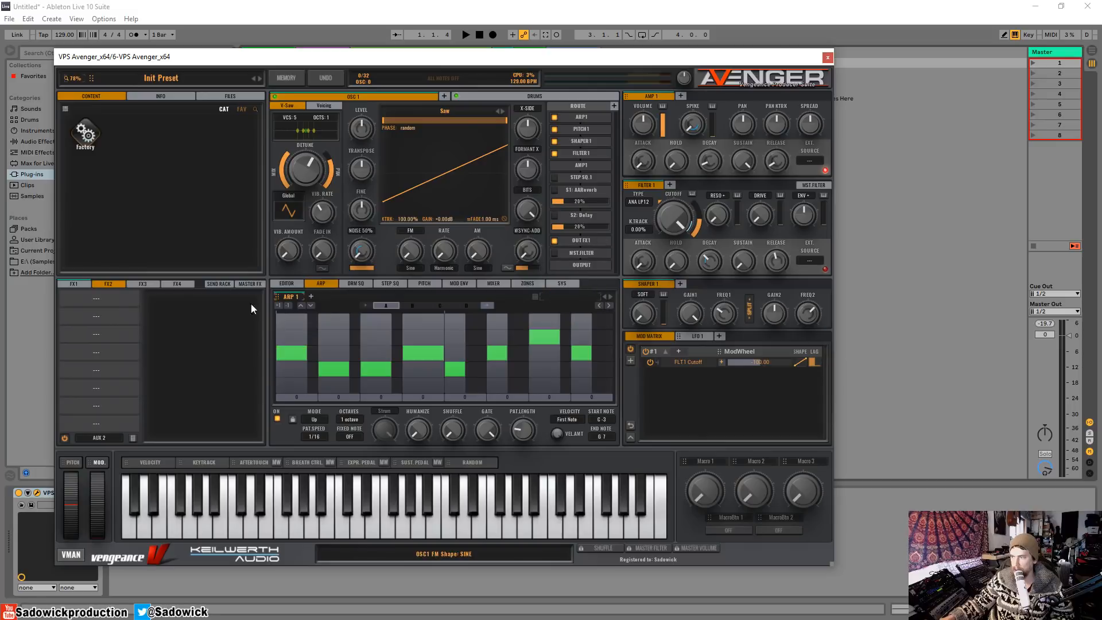
Step: Route the output of the FX1 rack to AUX 1
left_click(70, 284)
left_click(101, 439)
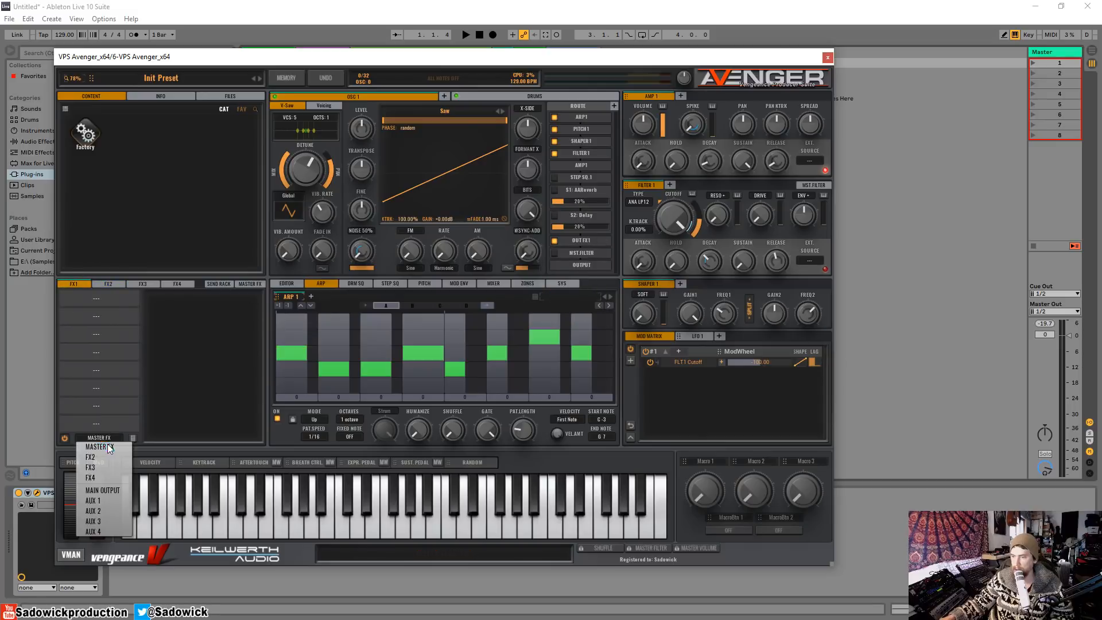
left_click(98, 500)
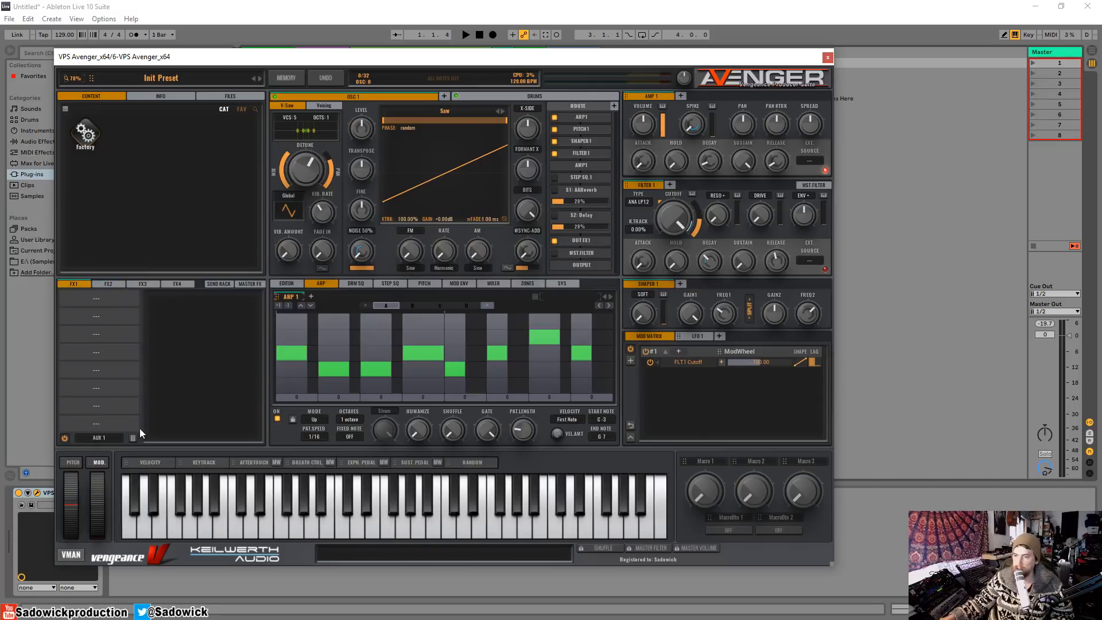
Step: Route the output of the FX3 rack to AUX 3 and the output of the FX4 rack to AUX 4
left_click(140, 284)
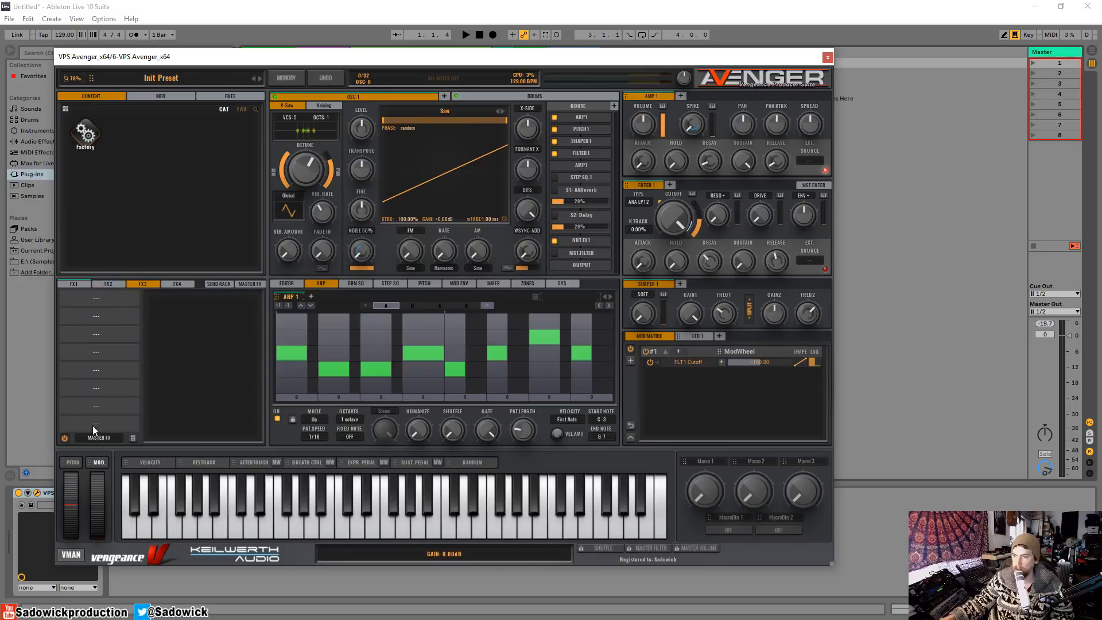
left_click(101, 438)
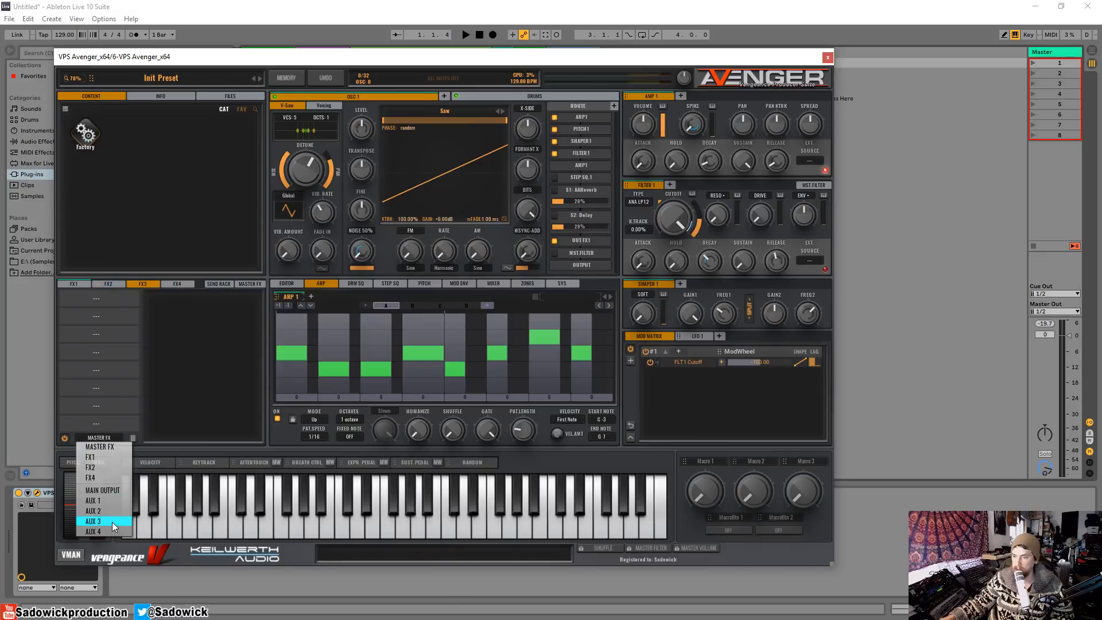
left_click(112, 522)
left_click(106, 438)
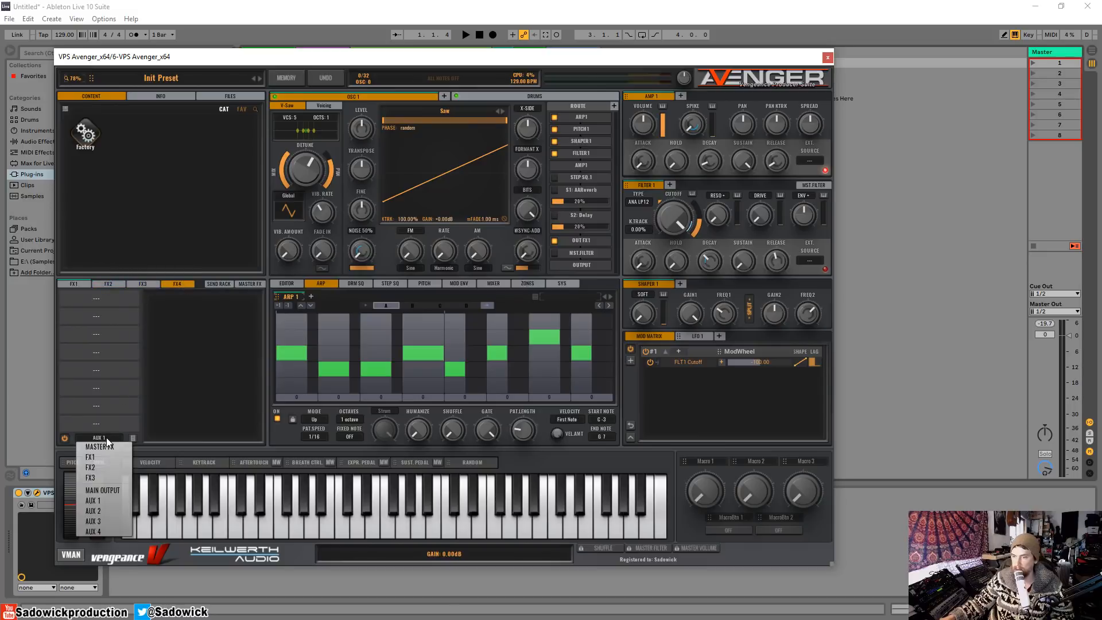
left_click(108, 531)
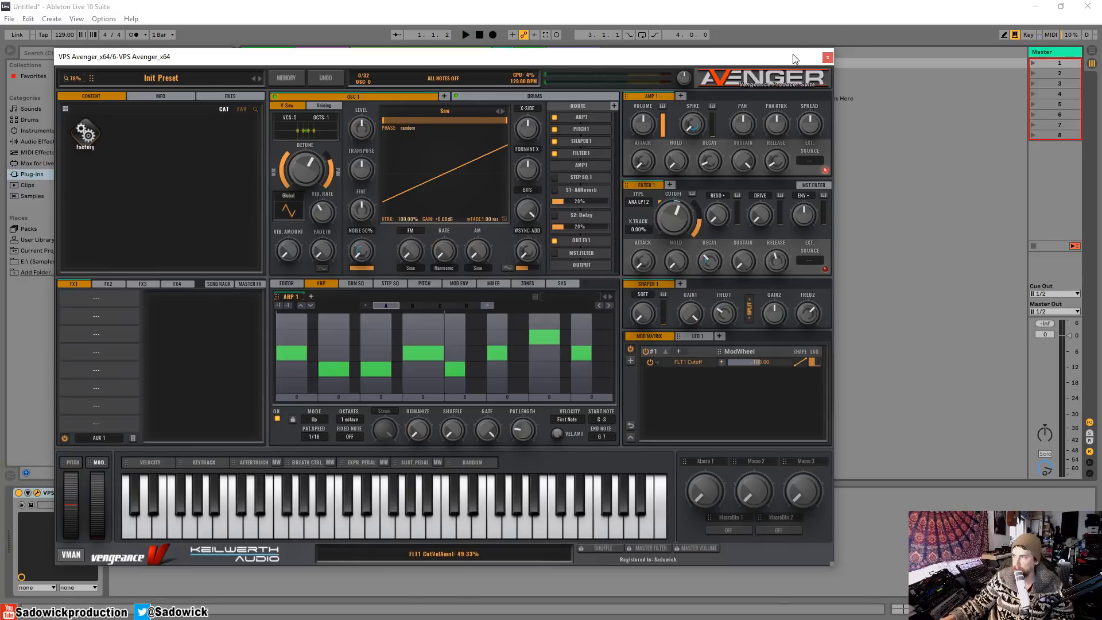
Step: Close the synth's plug-in window and put the VPS Avenger track into a new group
left_click_drag(793, 58, 747, 185)
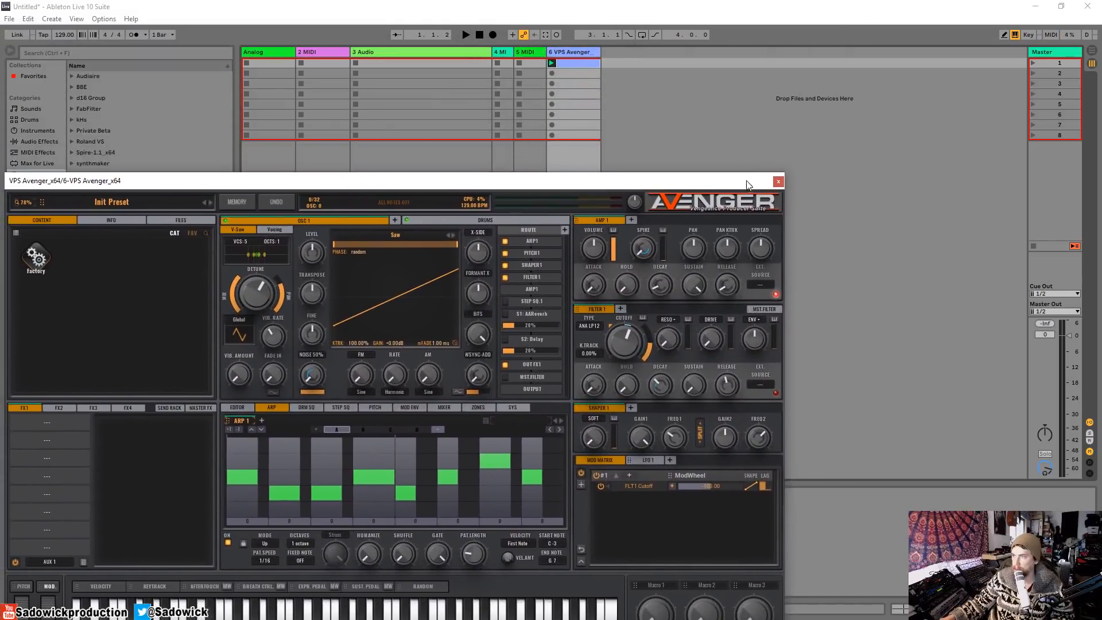
left_click(778, 182)
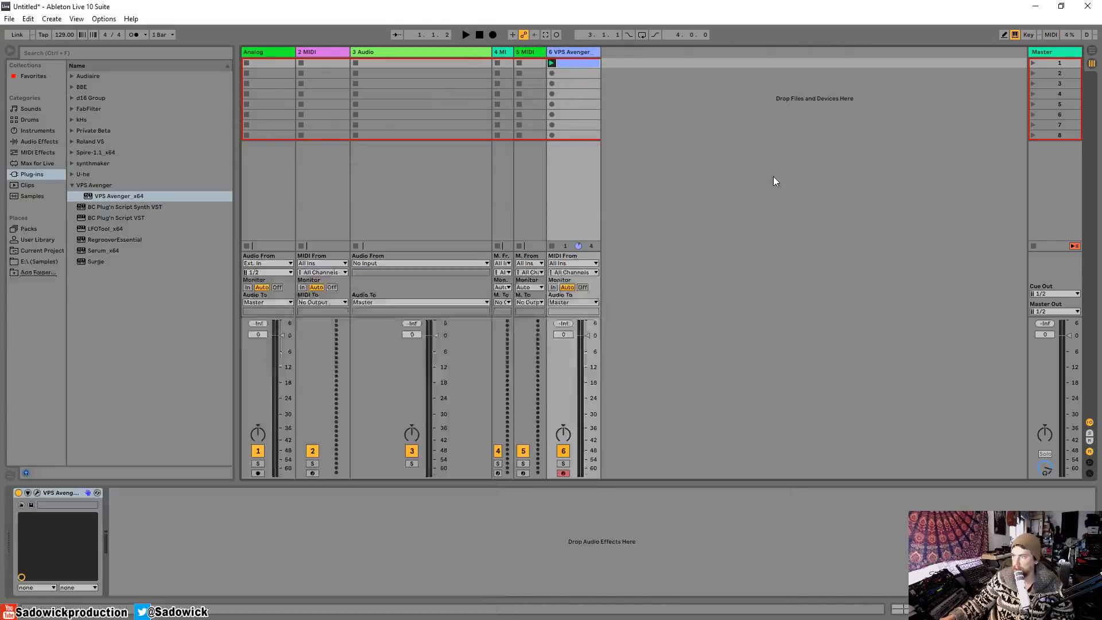
right_click(574, 52)
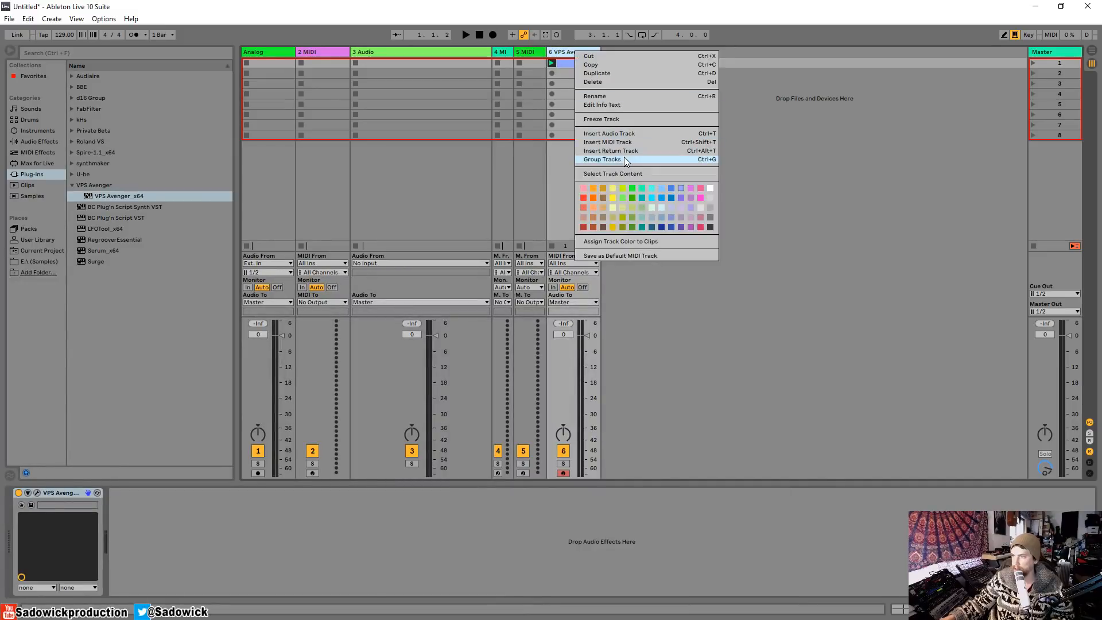
left_click(624, 157)
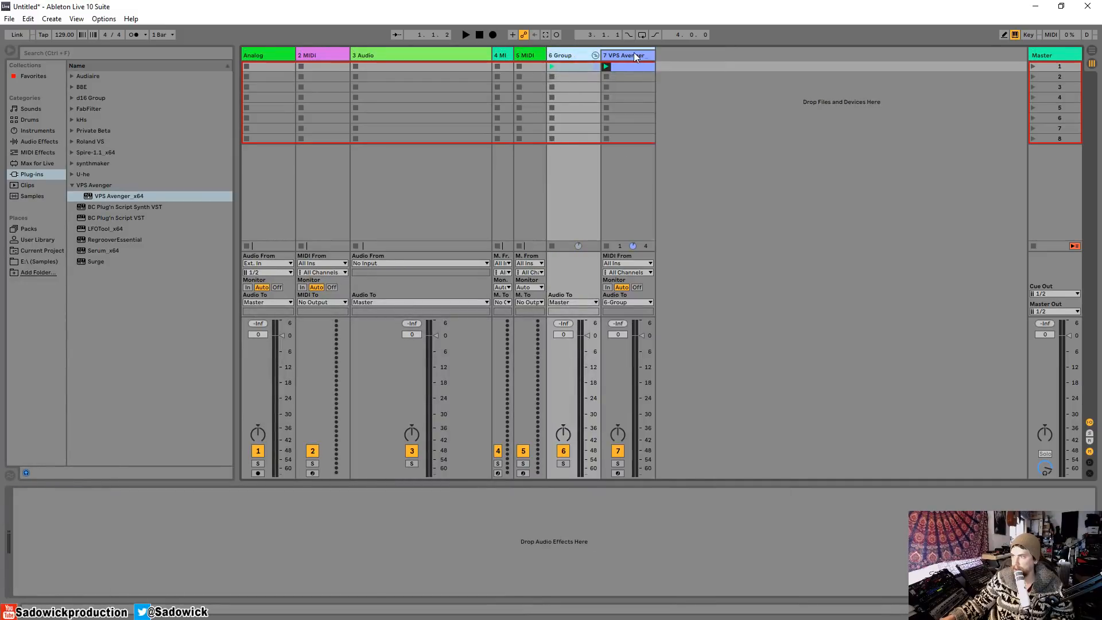
Step: Insert an audio track after the VPS Avenger track in the group, taking its audio from that track's Avgr AUX1 output
right_click(633, 53)
left_click(674, 120)
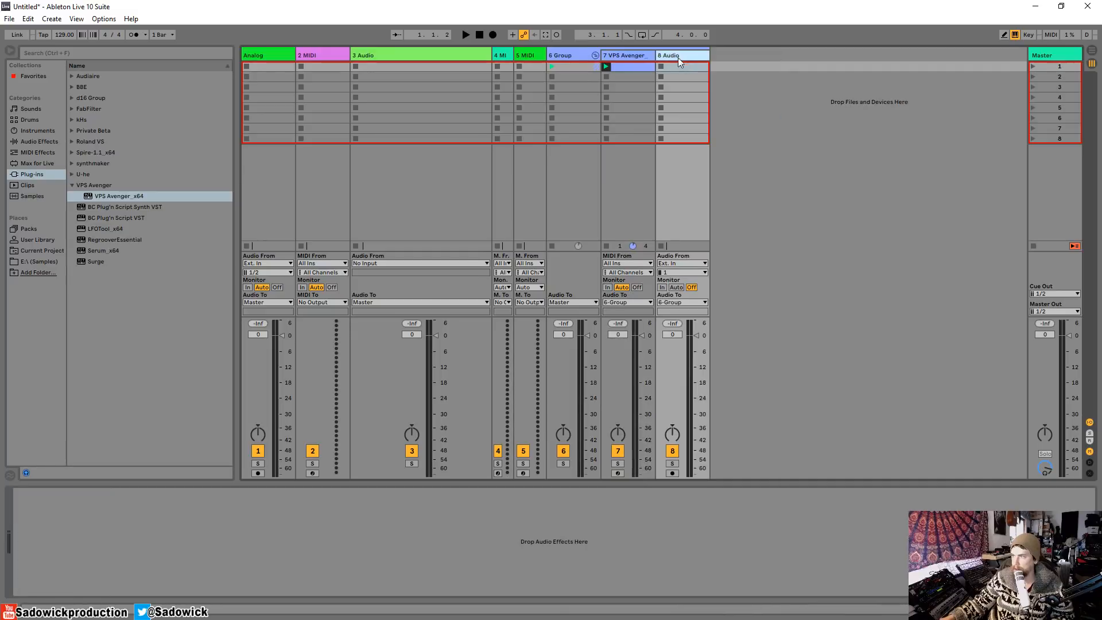
left_click(674, 264)
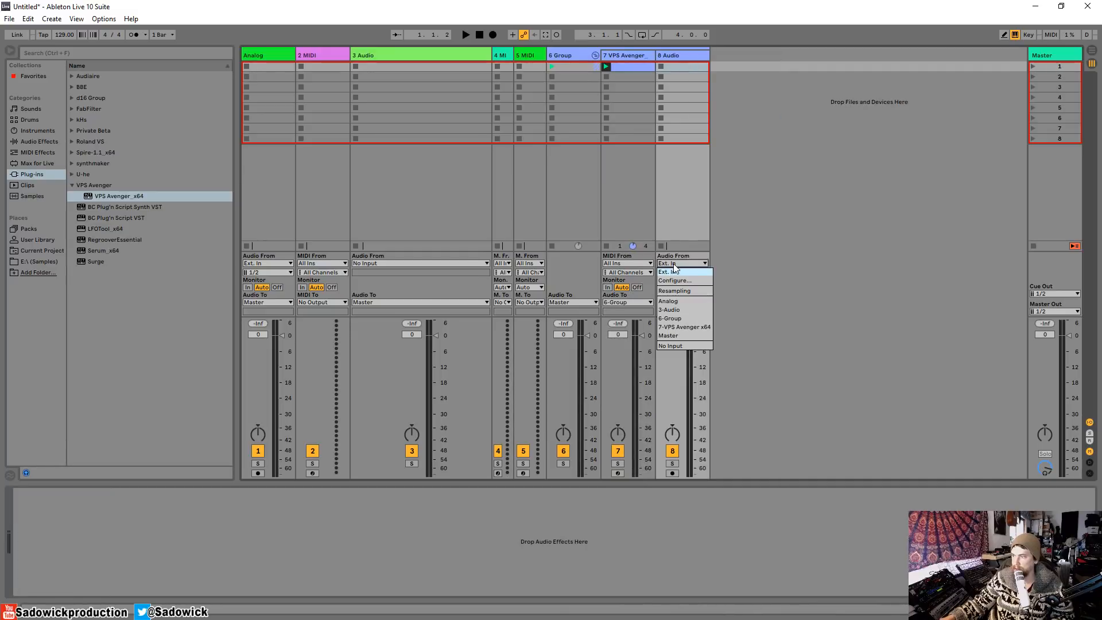
left_click(684, 327)
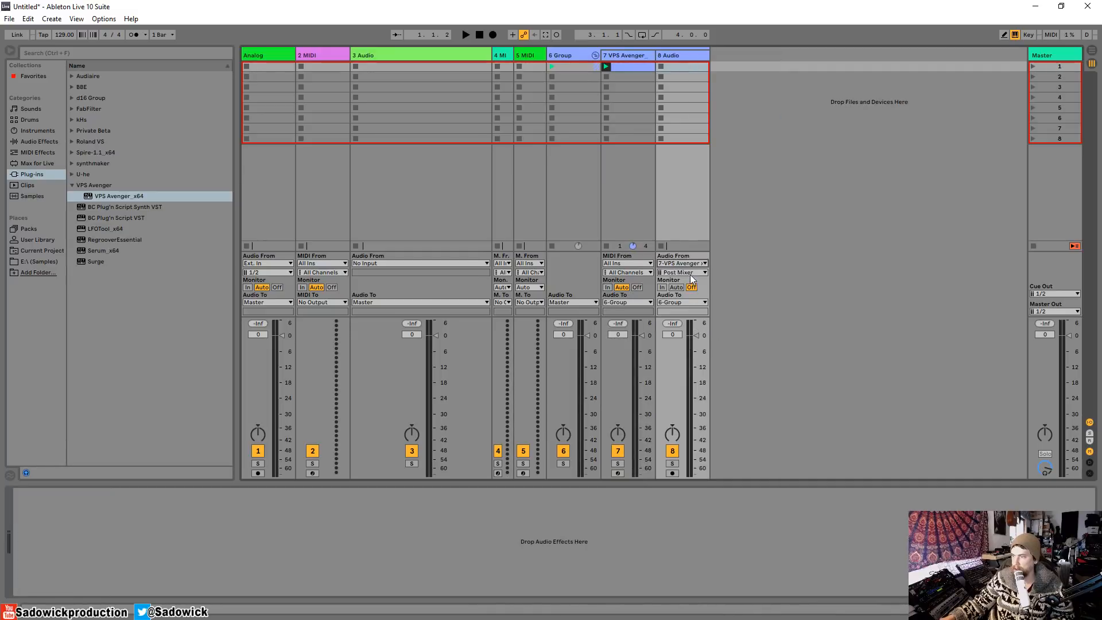
left_click(690, 273)
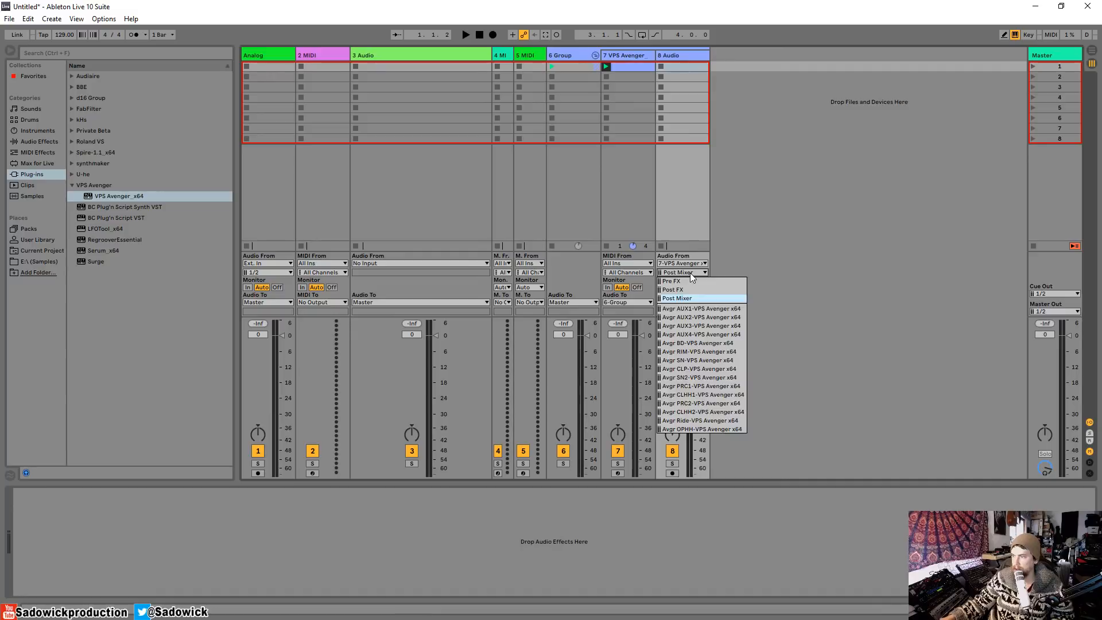
left_click(708, 310)
Step: Duplicate the AUX1 audio track and set the copy's input channel to Avgr AUX2
right_click(684, 55)
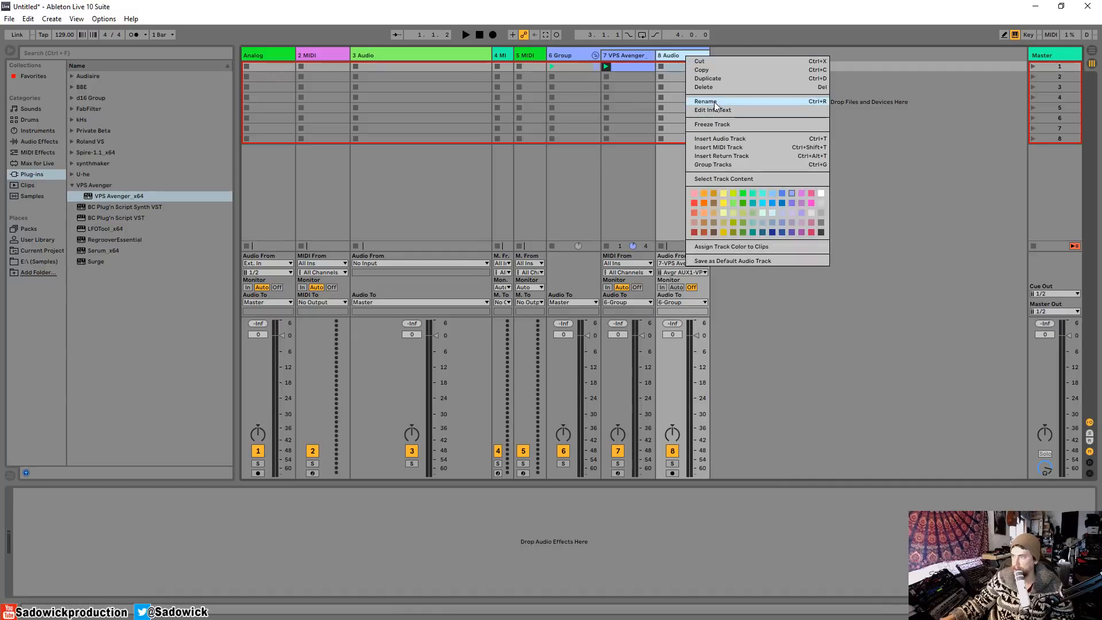
left_click(718, 75)
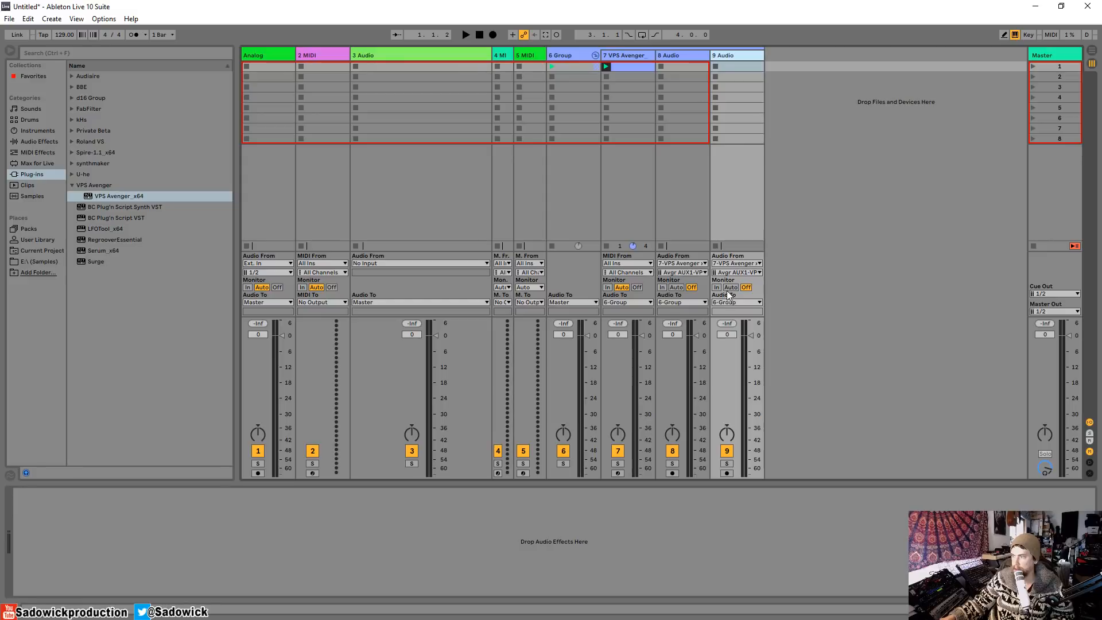
left_click(735, 272)
left_click(747, 316)
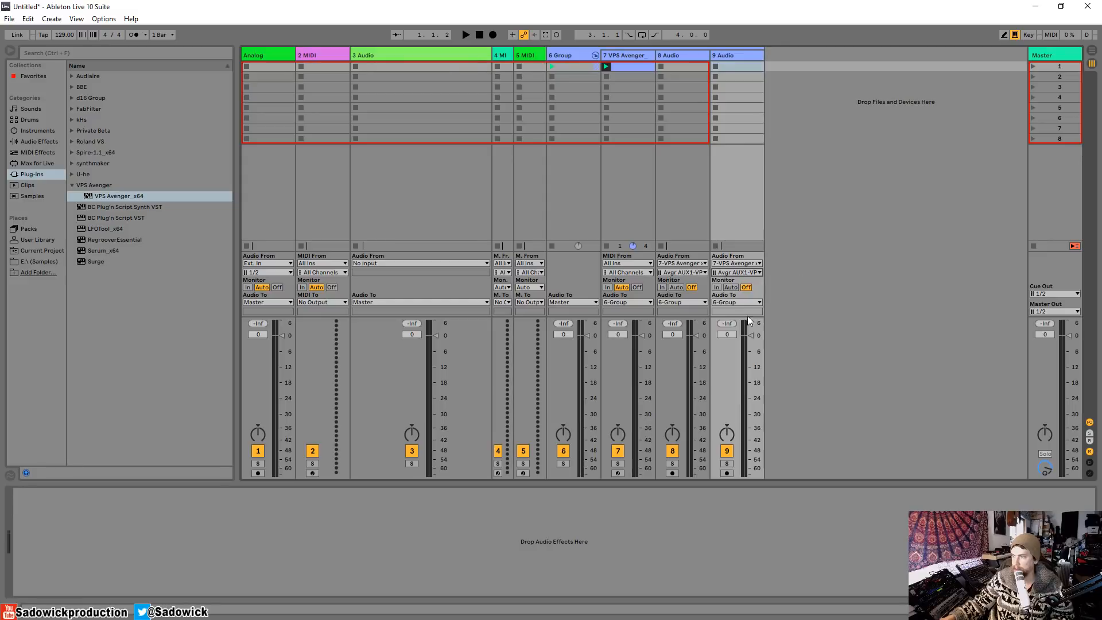
Step: Duplicate the AUX2 audio track and set the copy's input channel to Avgr AUX3
right_click(742, 55)
left_click(774, 71)
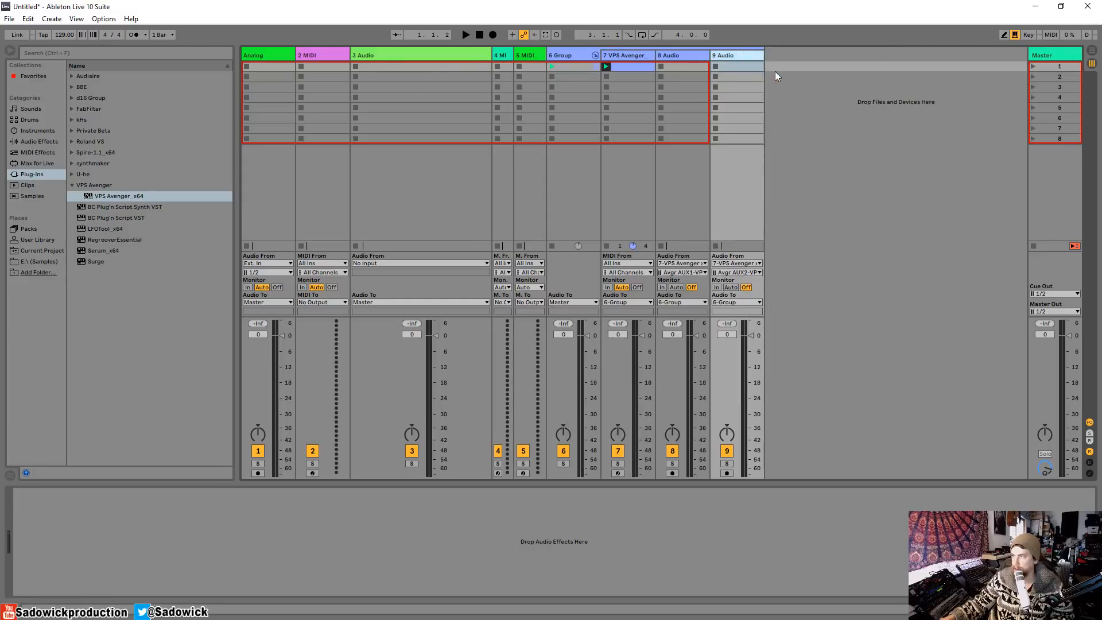
left_click(791, 272)
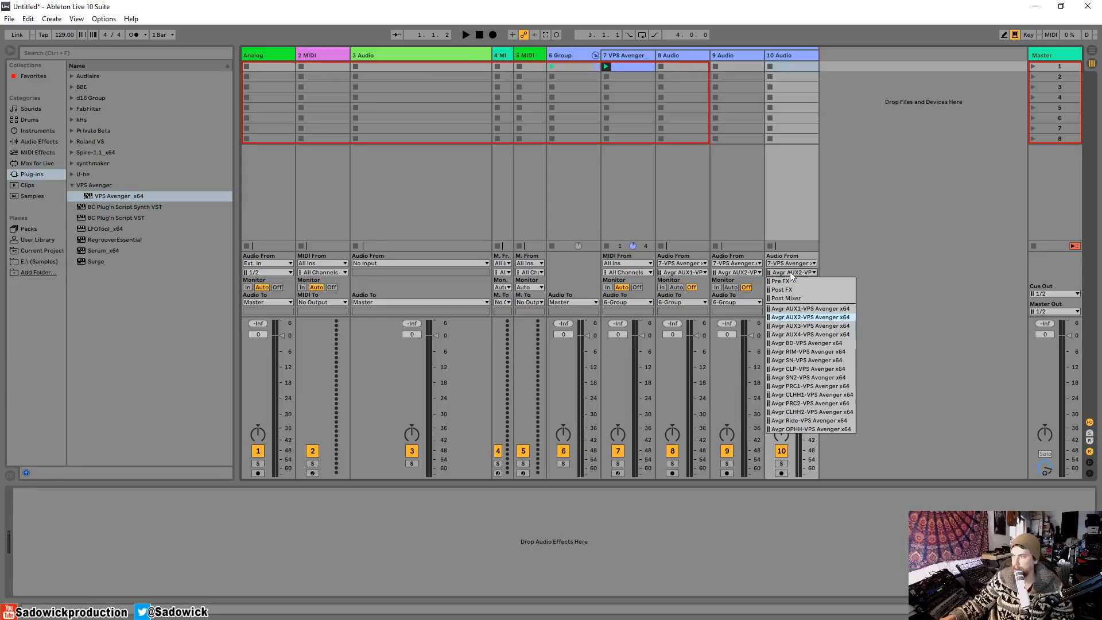
left_click(817, 326)
Step: Duplicate the AUX3 audio track and set the copy's input channel to Avgr AUX4
right_click(795, 56)
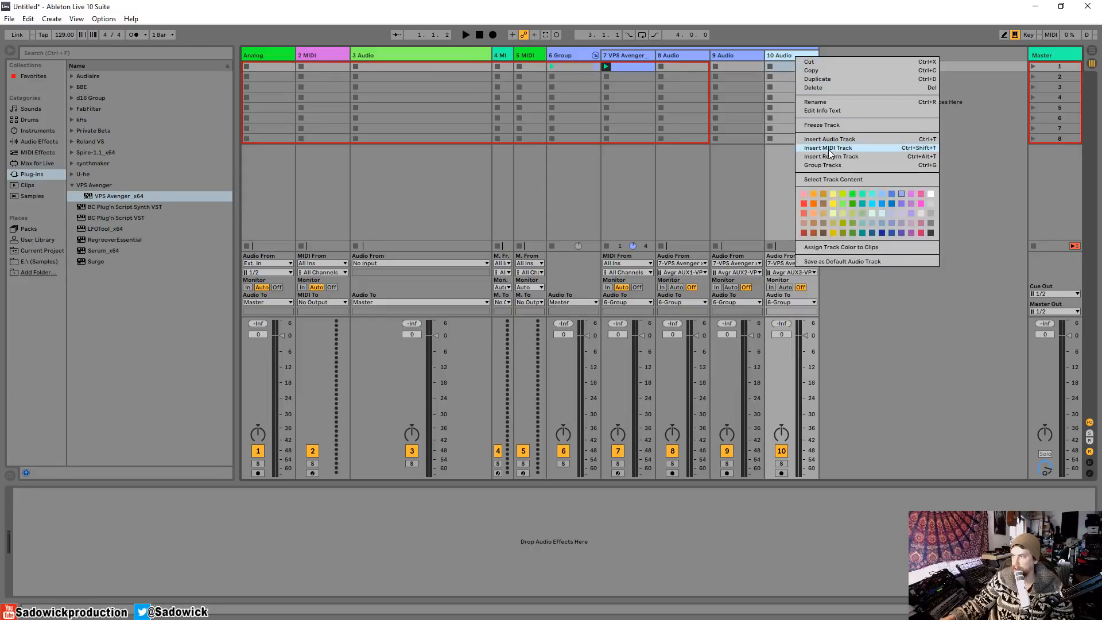
left_click(838, 80)
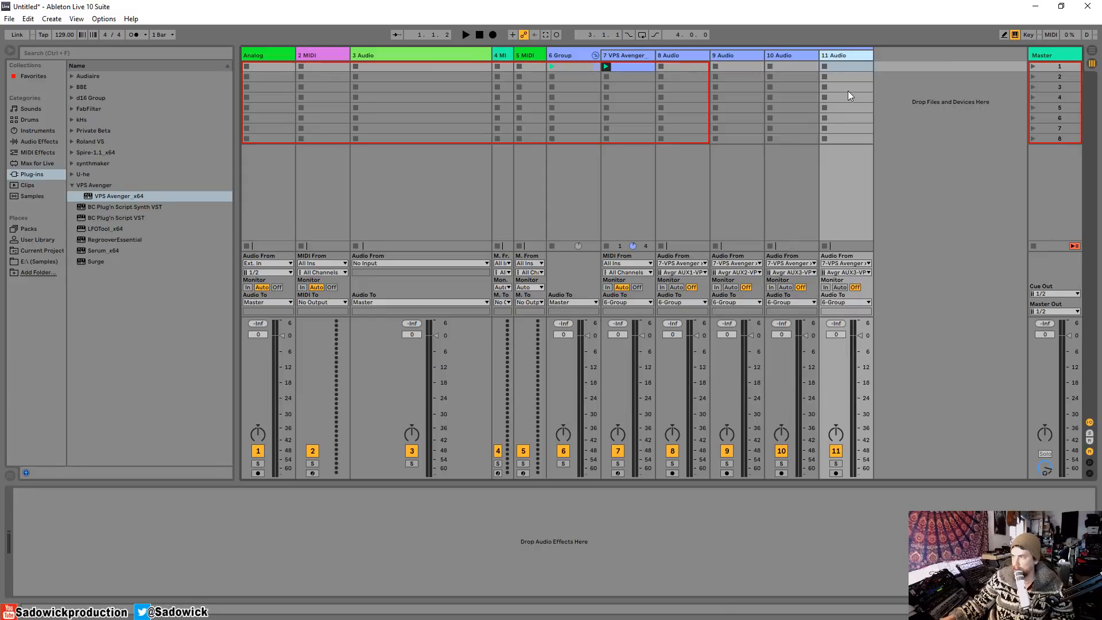
left_click(851, 273)
left_click(873, 333)
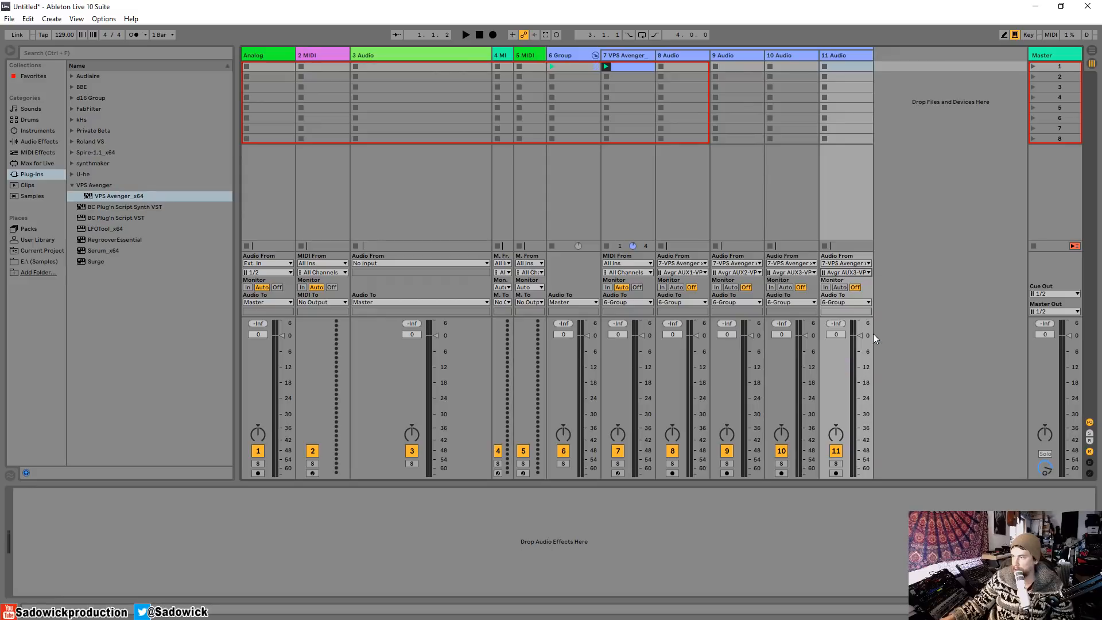
left_click(848, 271)
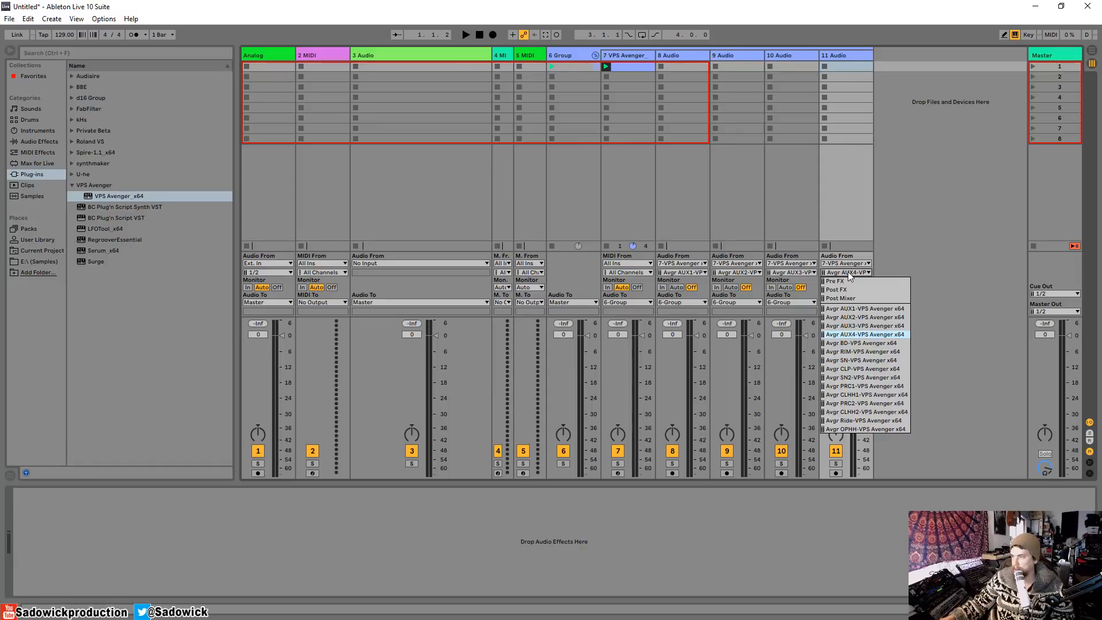
left_click(910, 189)
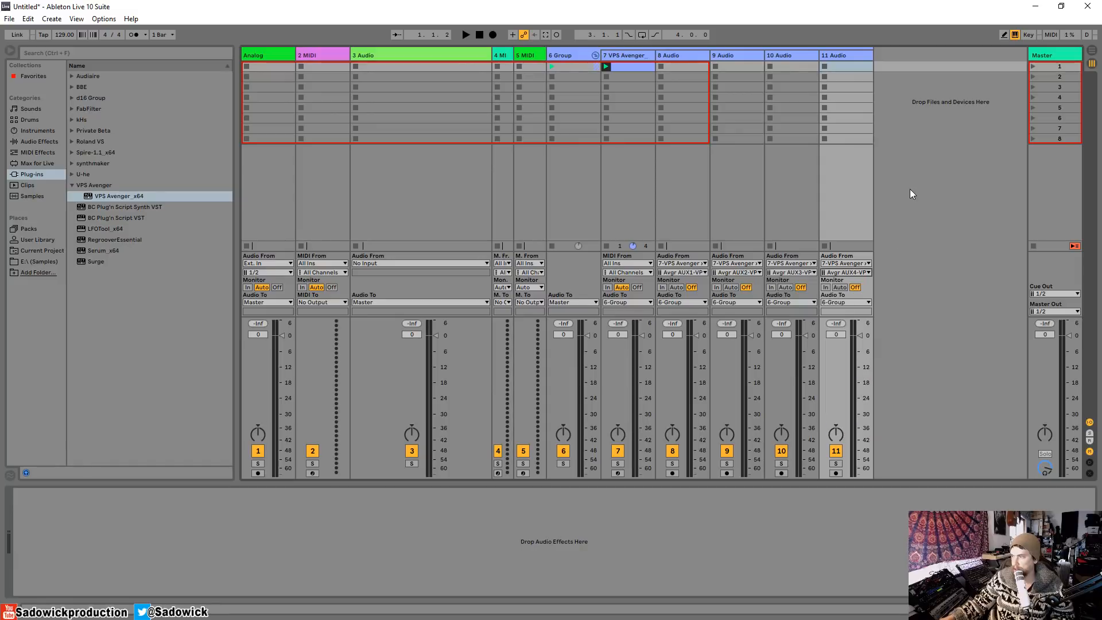
Step: Select the VPS Avenger track inside the group and show its plug-in window again
left_click(577, 54)
left_click(623, 55)
left_click(587, 52)
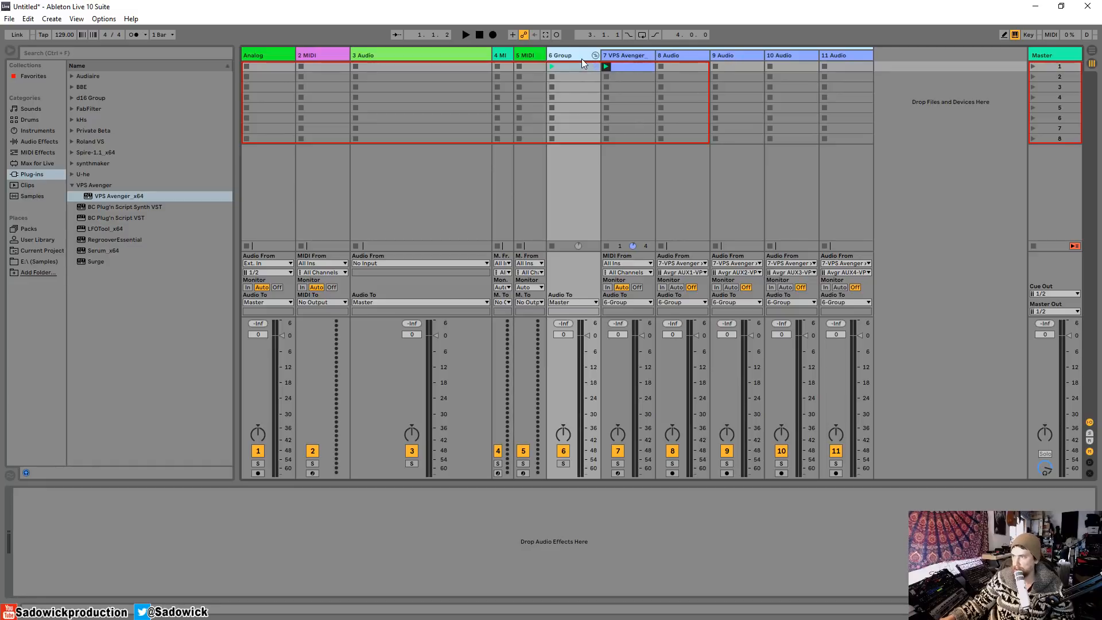
left_click(610, 57)
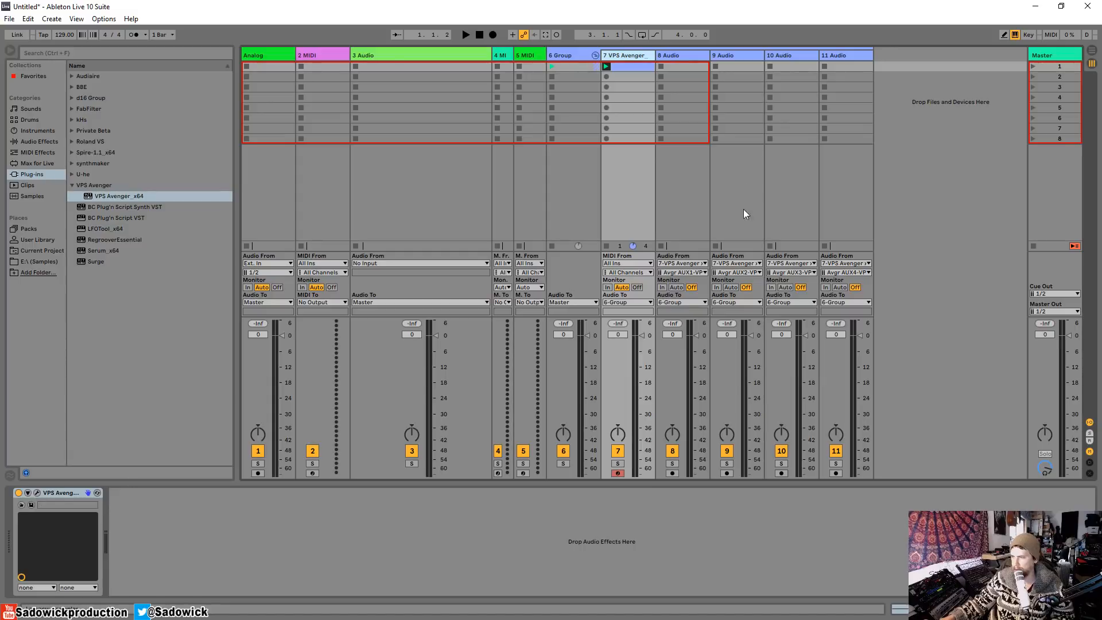
key("ctrl+alt+p")
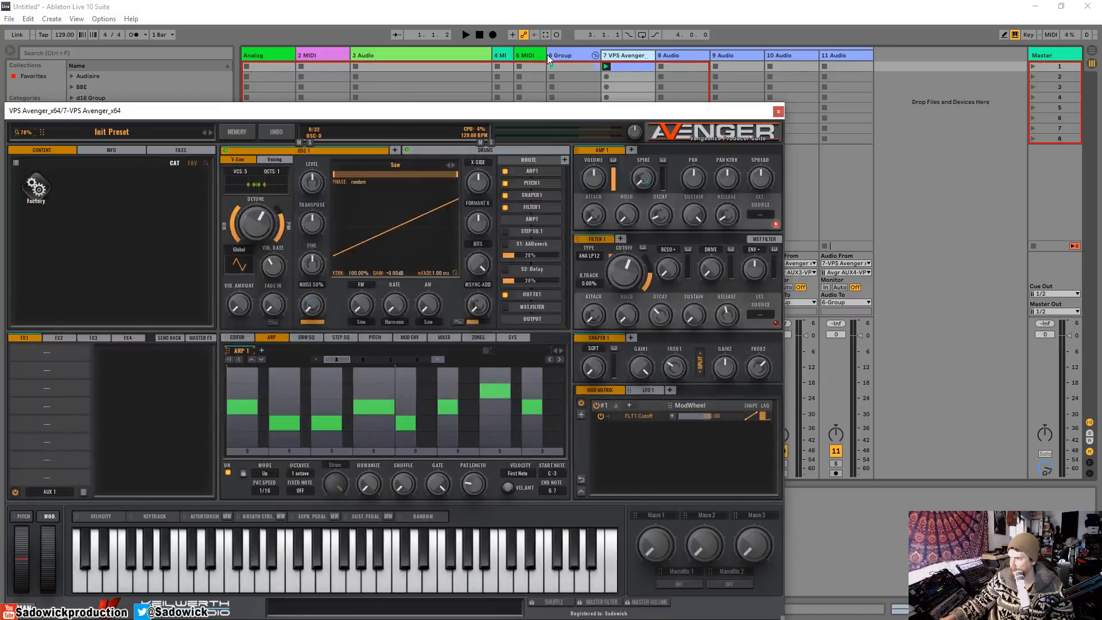
Step: Widen the 4 MIDI and 5 MIDI tracks and rearrange the audio tracks and synth window so the grouped tracks' mixer controls stay visible
left_click_drag(547, 56, 666, 58)
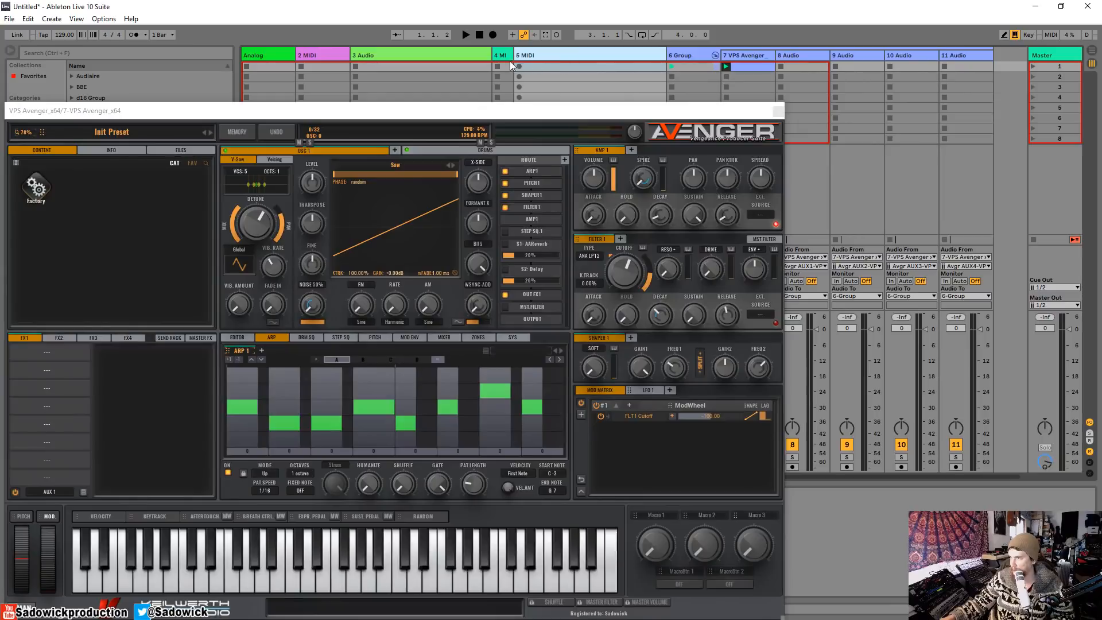
left_click_drag(512, 56, 542, 59)
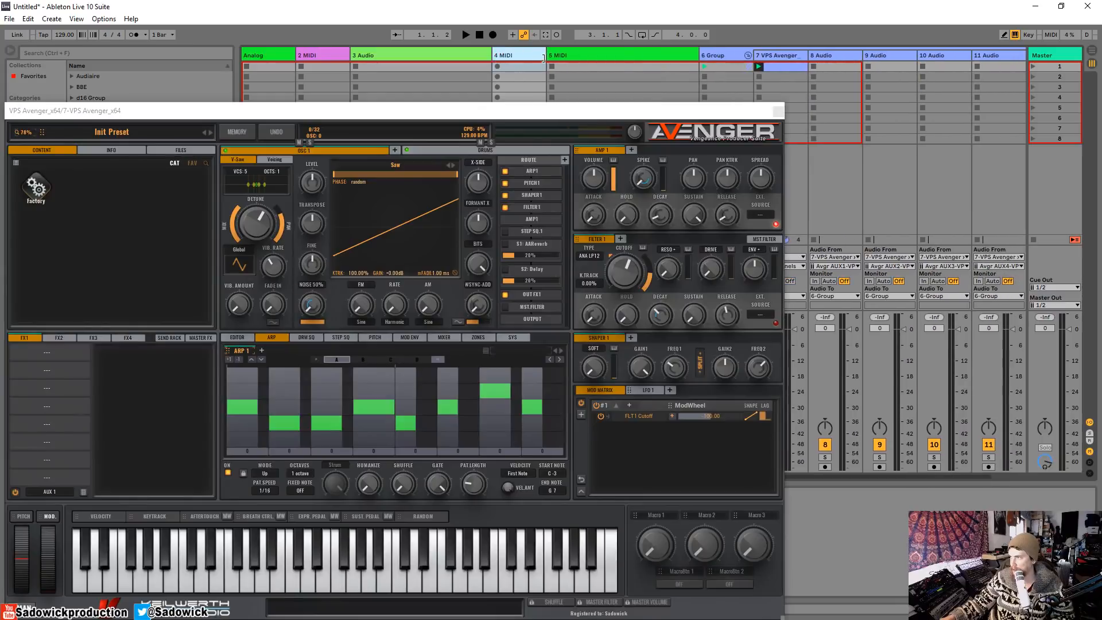
left_click_drag(862, 56, 949, 56)
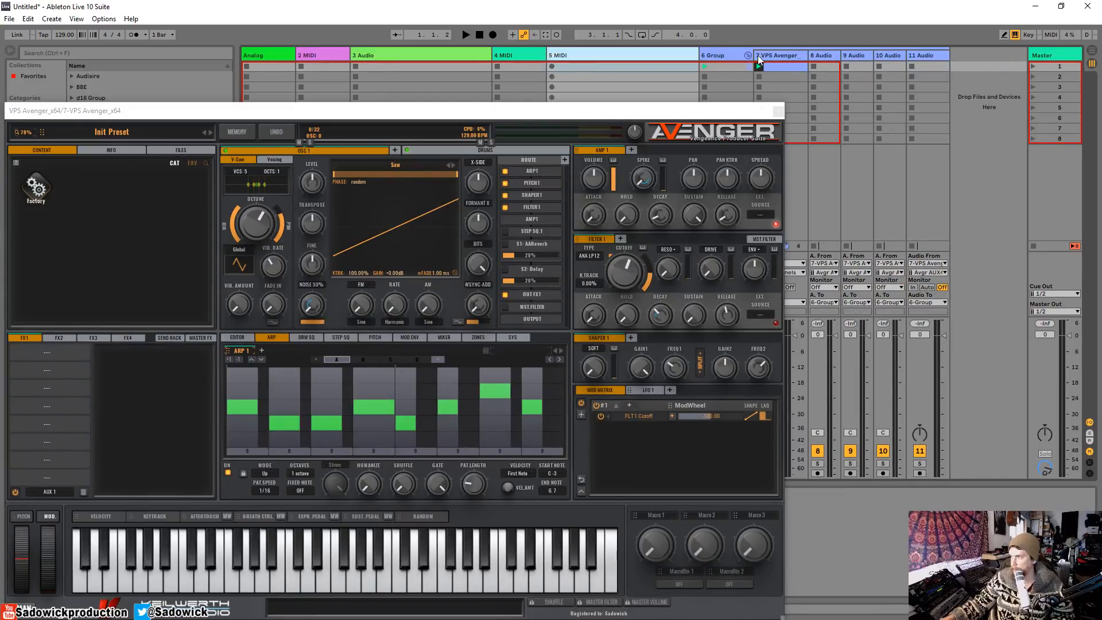
left_click_drag(547, 56, 633, 56)
left_click_drag(627, 115, 631, 44)
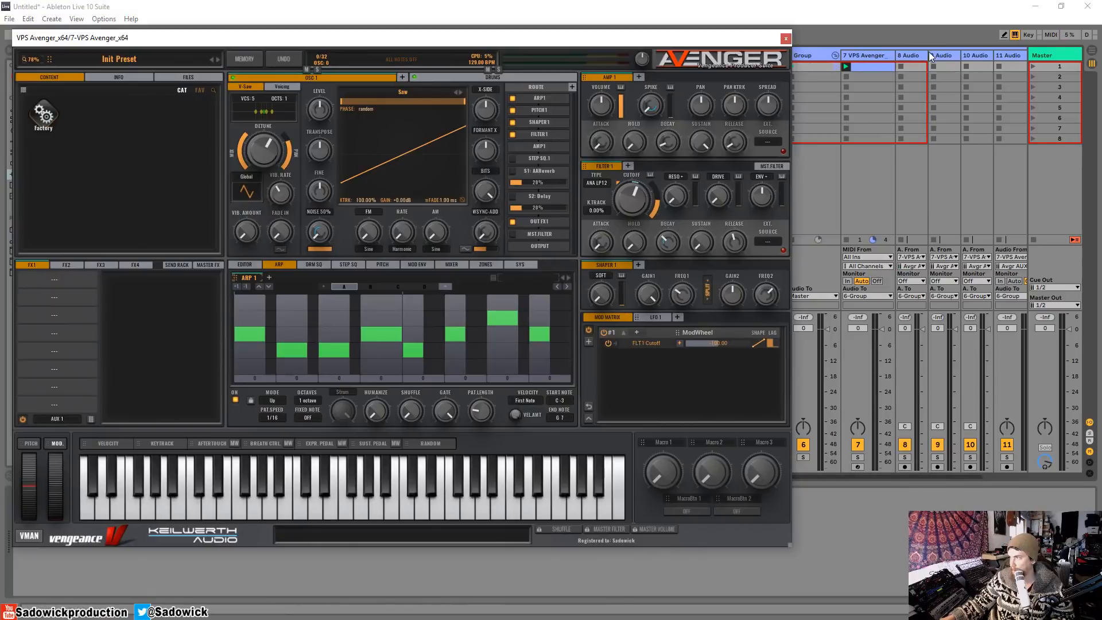
Step: Adjust the grouped tracks' widths and set monitoring to In on the 8 Audio, 9 Audio and 11 Audio tracks
left_click_drag(928, 56, 991, 55)
left_click(902, 281)
left_click(957, 281)
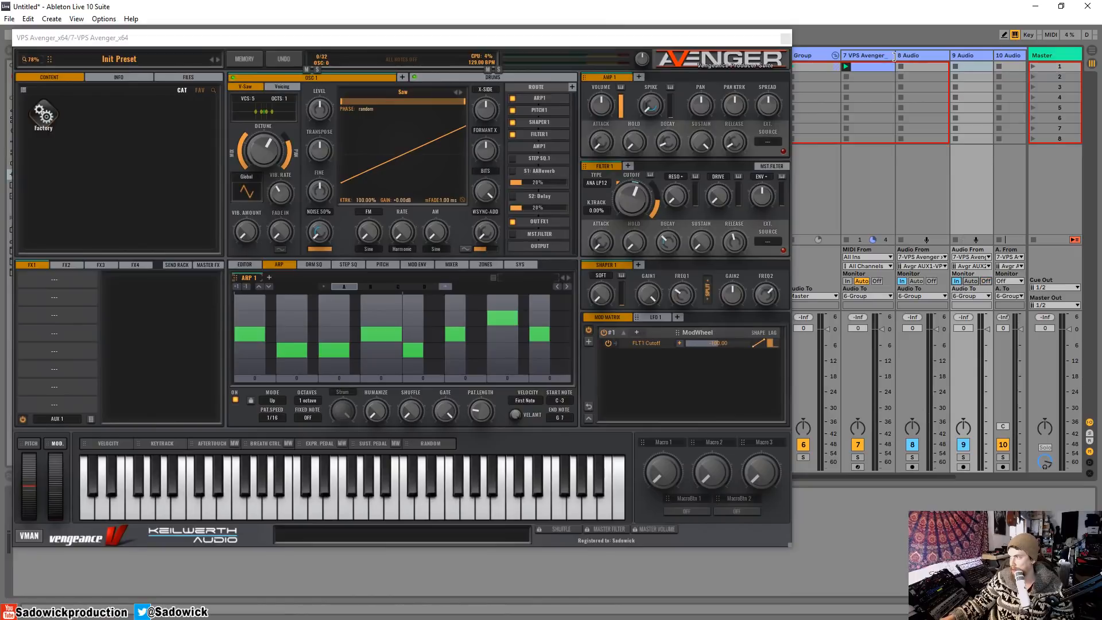
left_click_drag(893, 57, 884, 56)
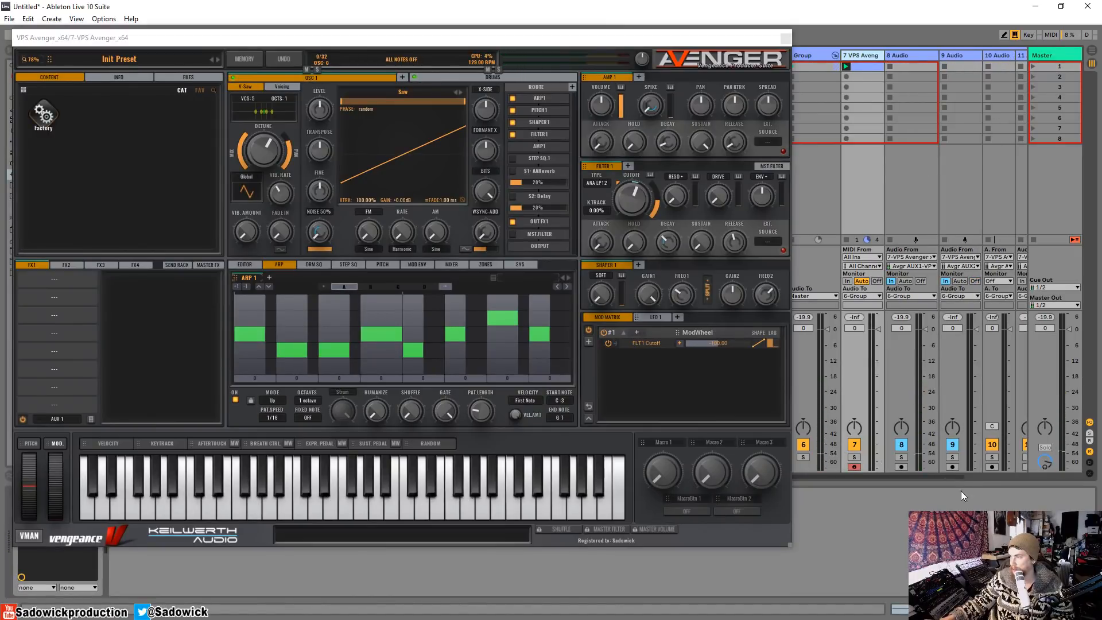
left_click_drag(952, 478, 1002, 481)
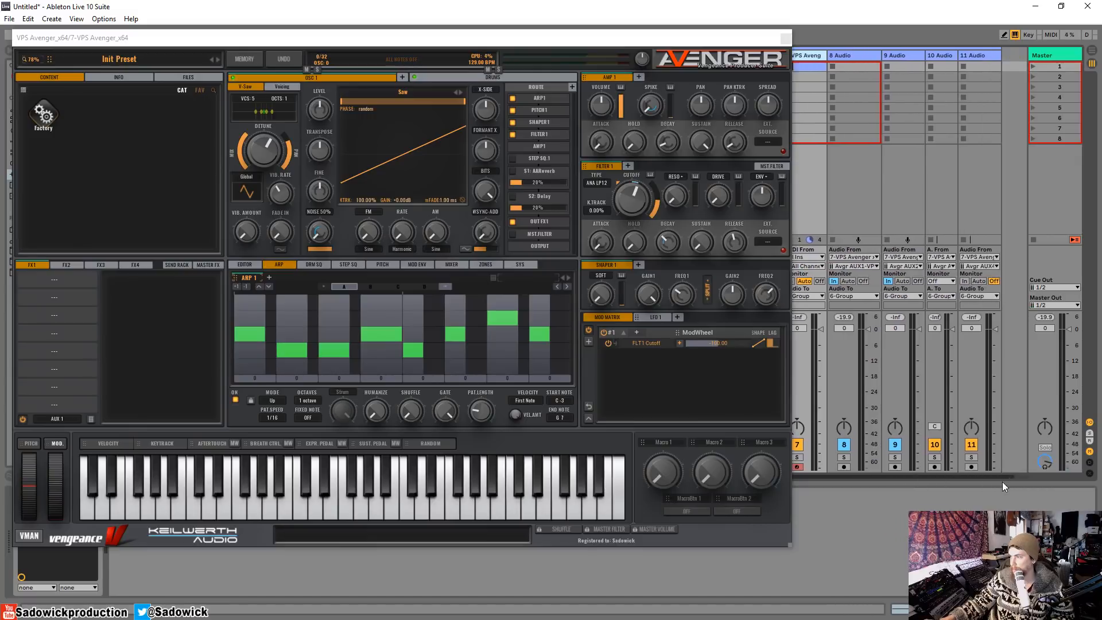
left_click(963, 282)
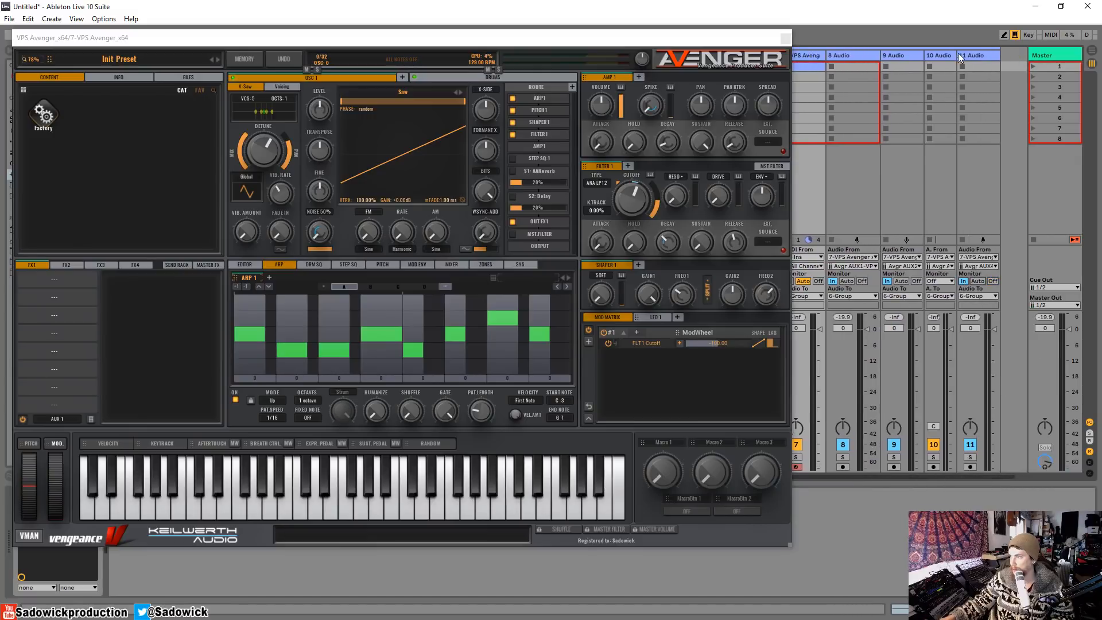
Step: Widen the 10 Audio track and set its monitoring to In, keeping the grouped tracks visible beside the synth window
left_click_drag(962, 56, 972, 56)
left_click(931, 281)
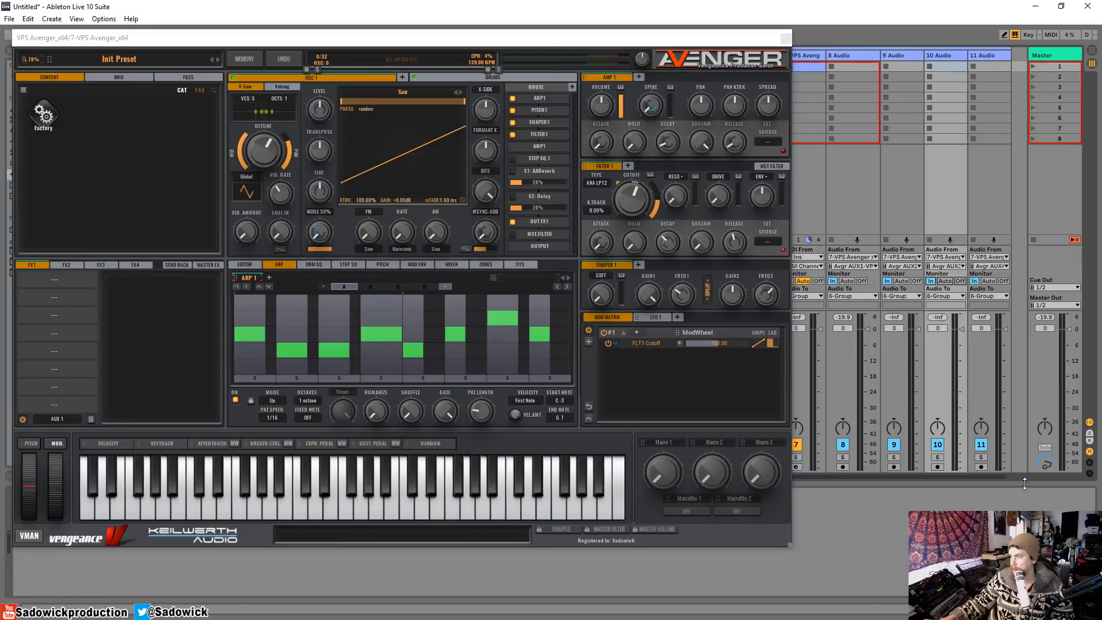
left_click_drag(993, 477, 984, 477)
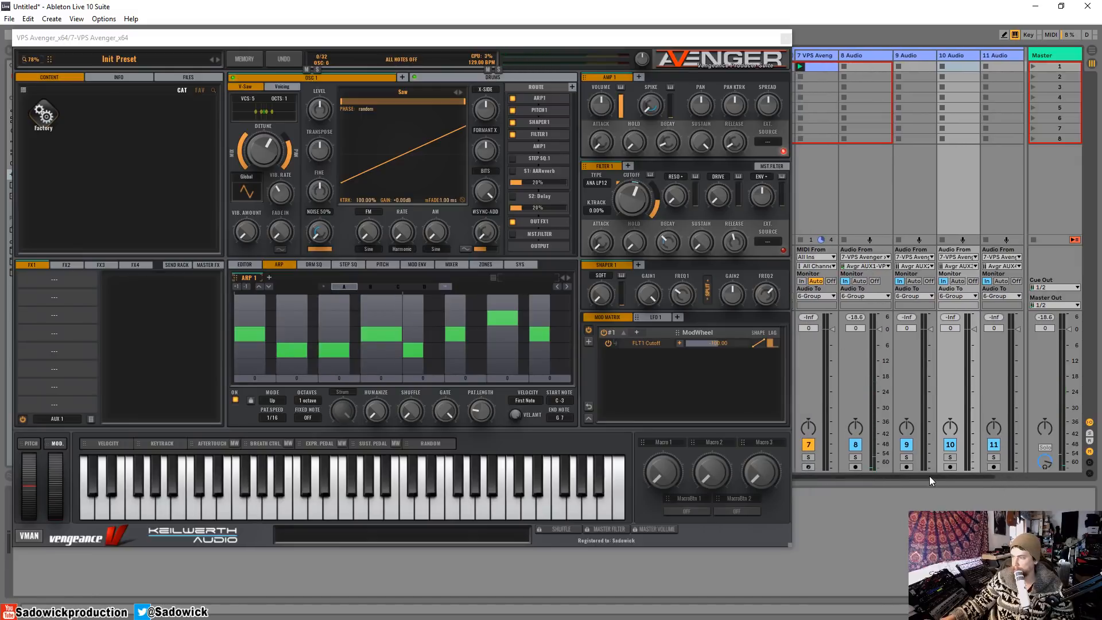
left_click_drag(929, 477, 893, 476)
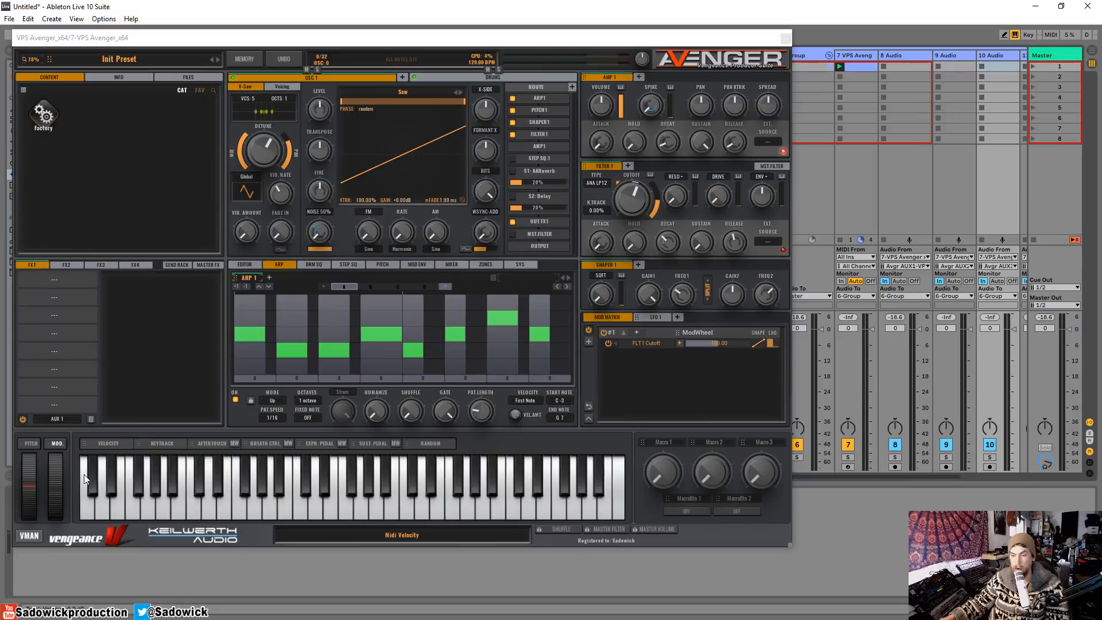
Step: Examine the FX1 rack's output destinations and the Master FX rack, and return to the FX1 rack
left_click(56, 418)
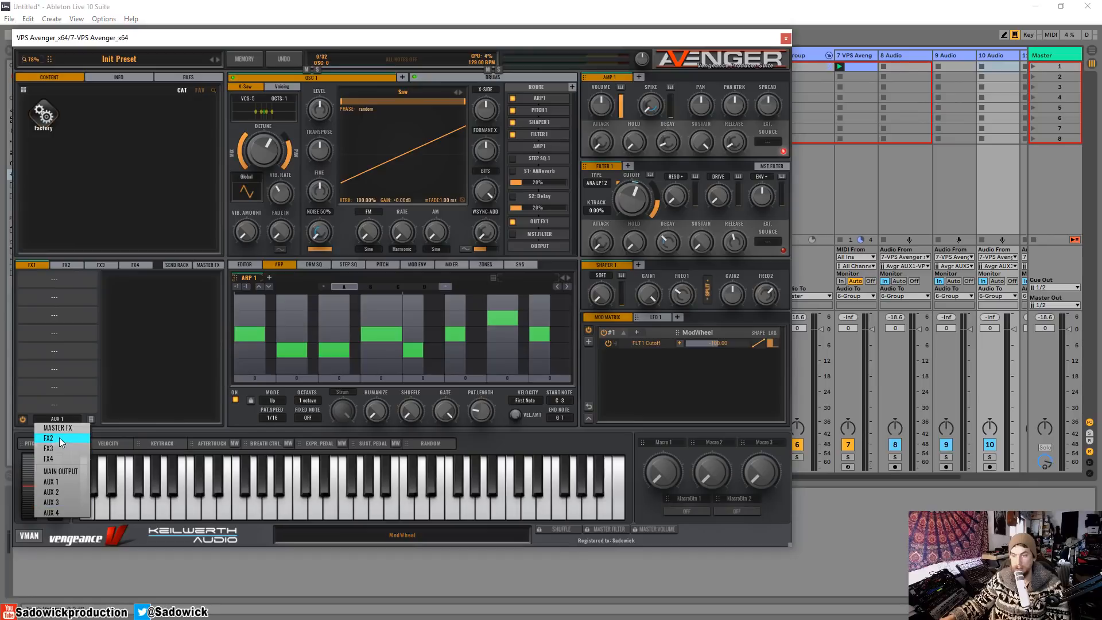
left_click(165, 331)
left_click(204, 265)
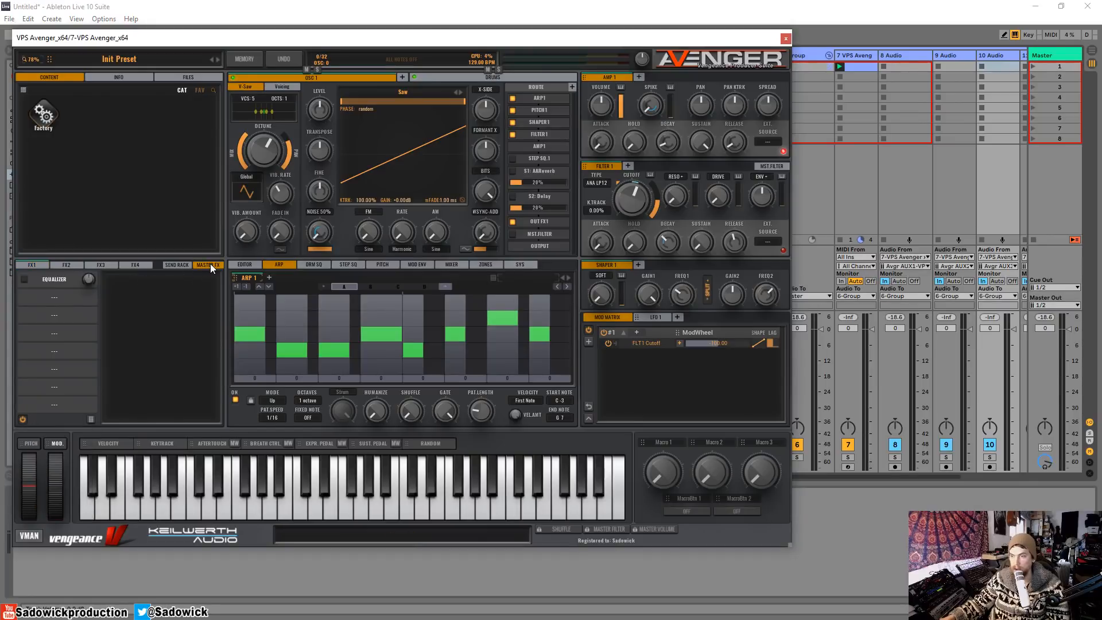
left_click(39, 264)
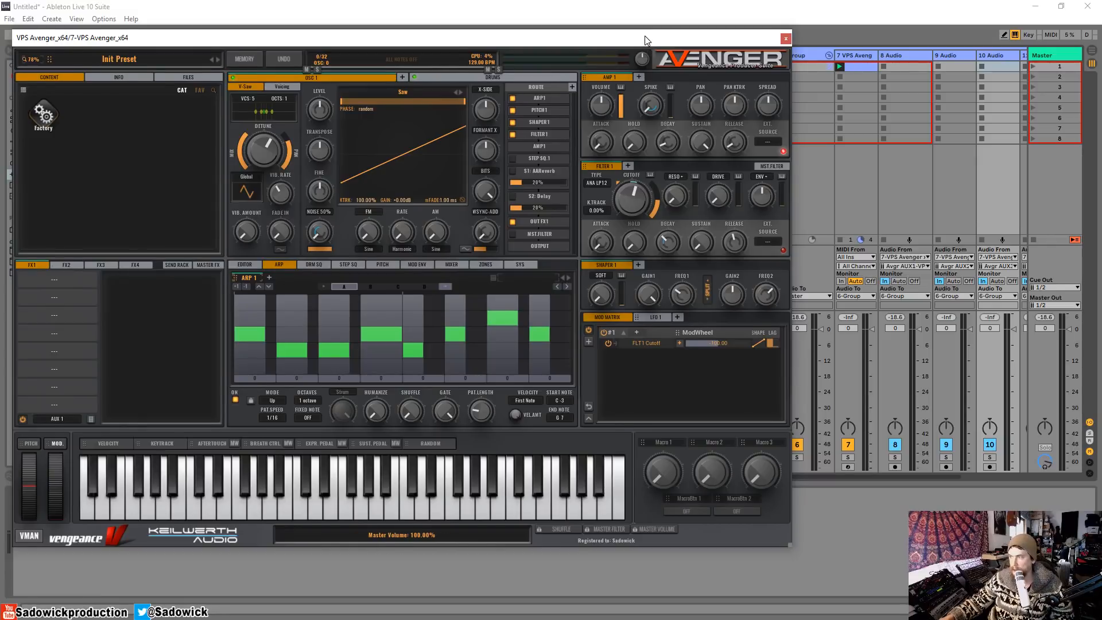
Step: Shift the synth window slightly and raise Filter 1's cutoff to about 6174 Hz
left_click_drag(645, 36, 658, 35)
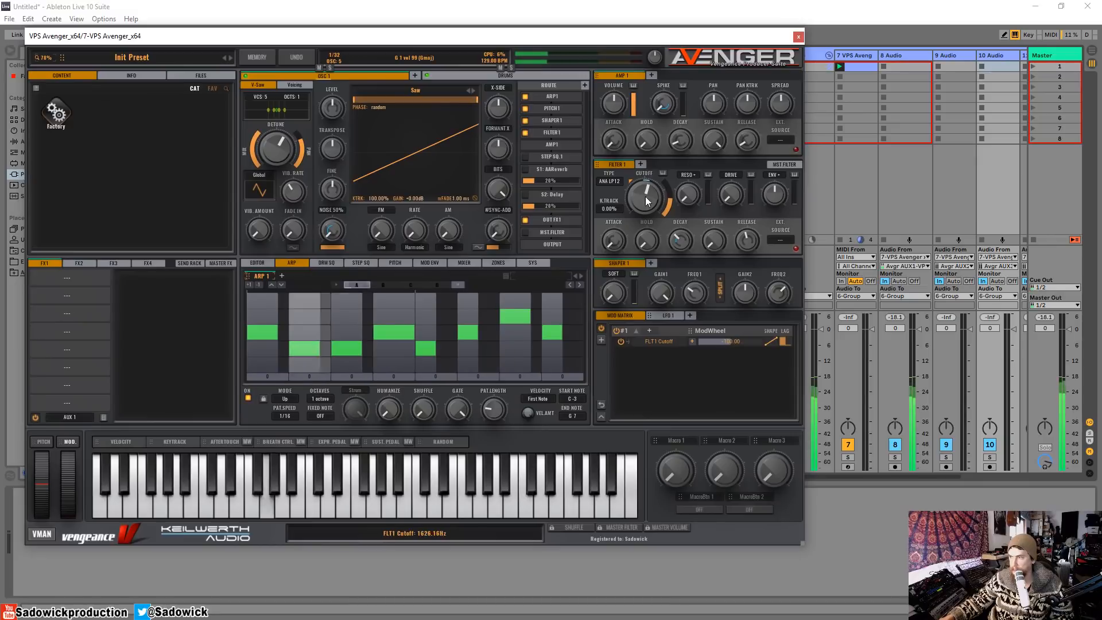
left_click_drag(647, 200, 660, 184)
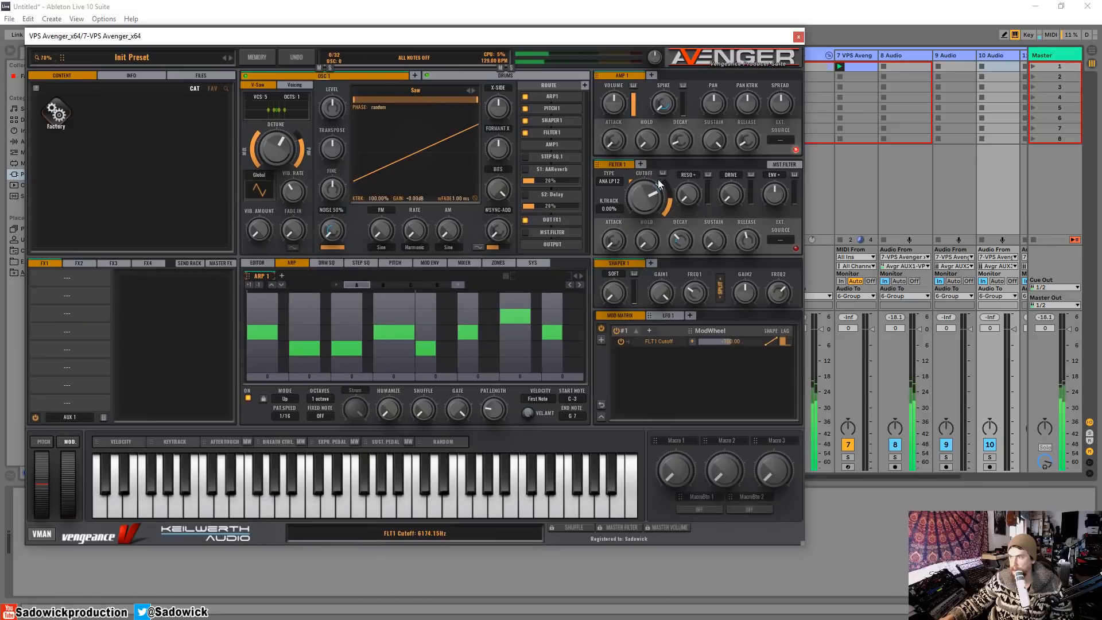
Step: Copy oscillator 1, add a second oscillator and paste the copied settings into it
right_click(374, 75)
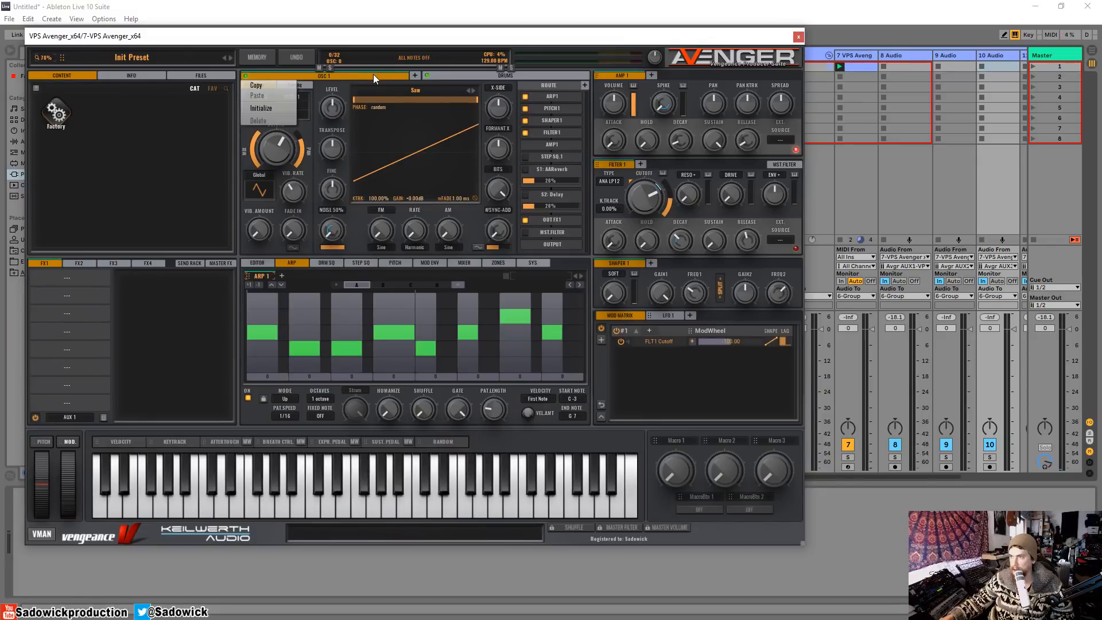
left_click(415, 75)
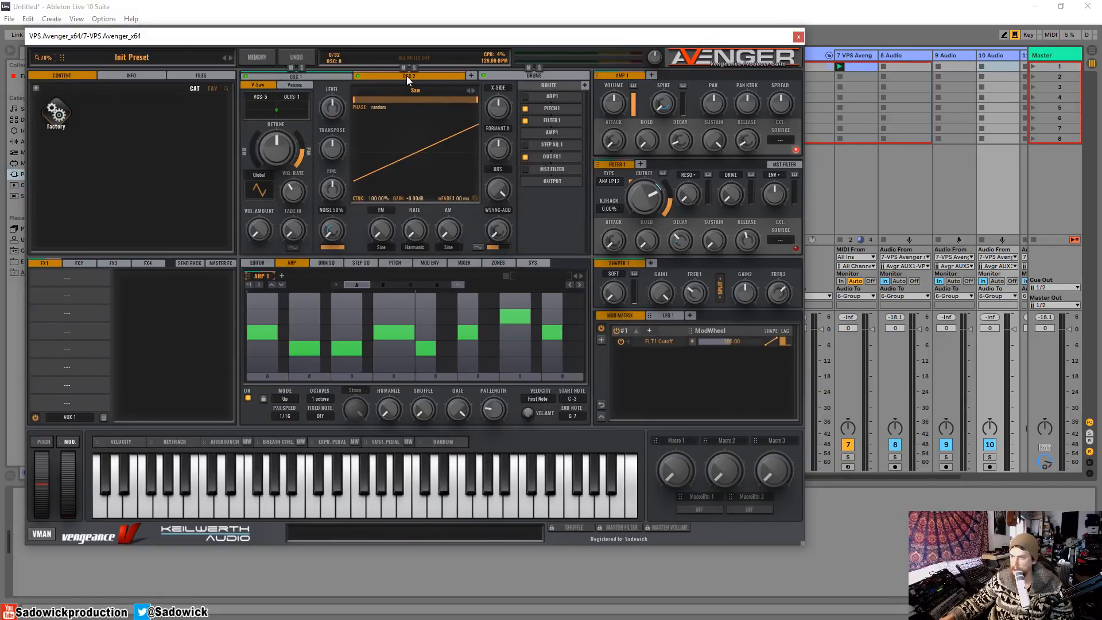
right_click(406, 76)
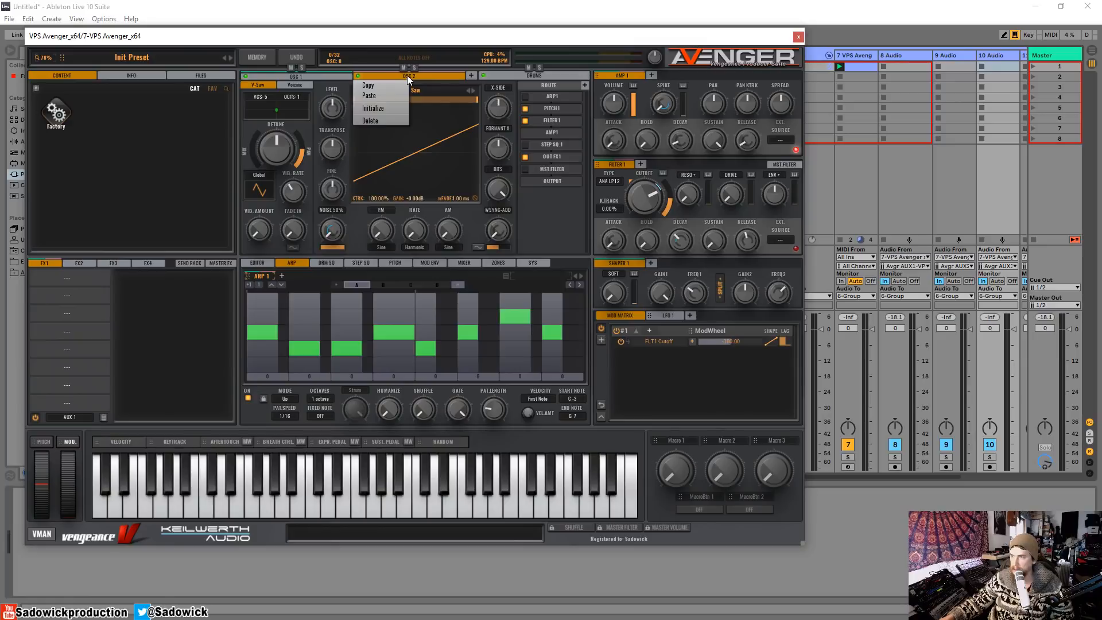
left_click(382, 95)
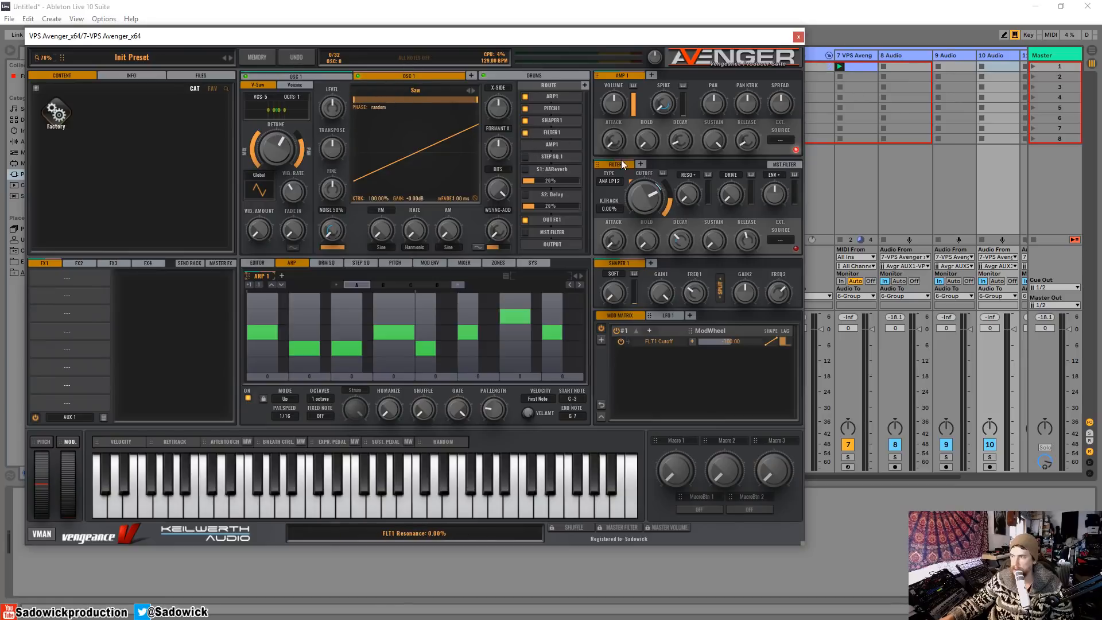
Step: Lower Filter 1's cutoff to about 174 Hz and route the second oscillator's output to FX2
left_click_drag(636, 184, 659, 215)
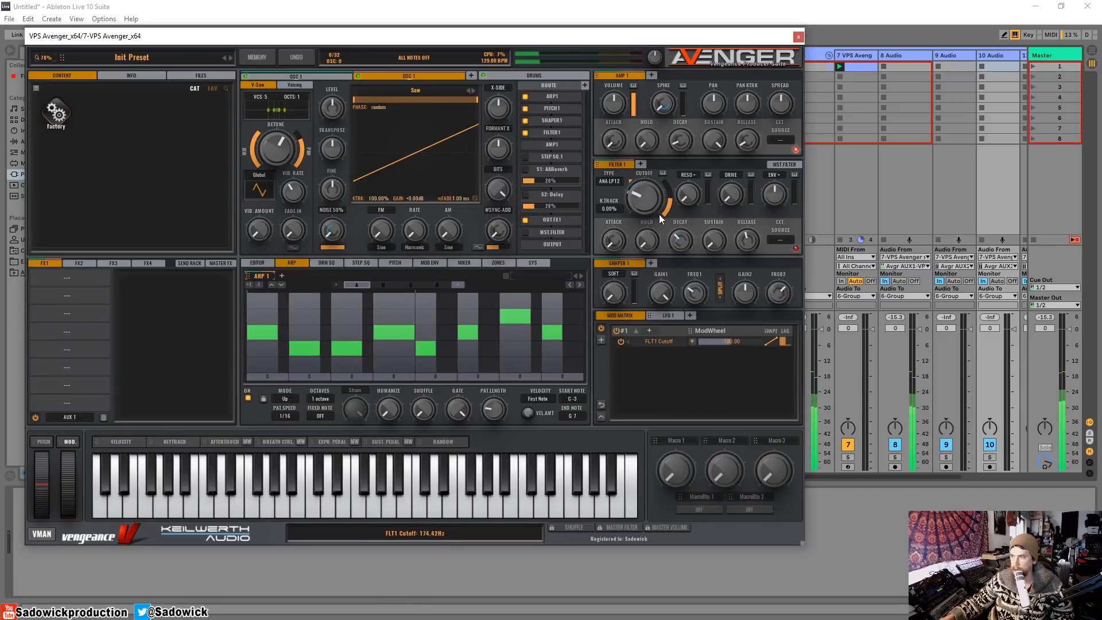
left_click(556, 219)
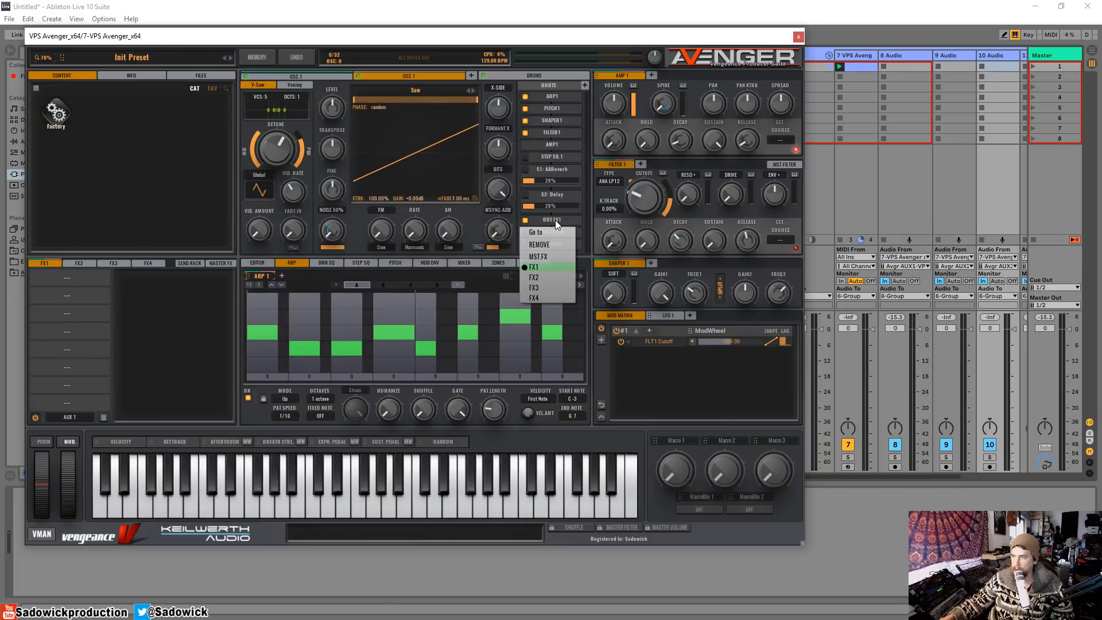
left_click(544, 277)
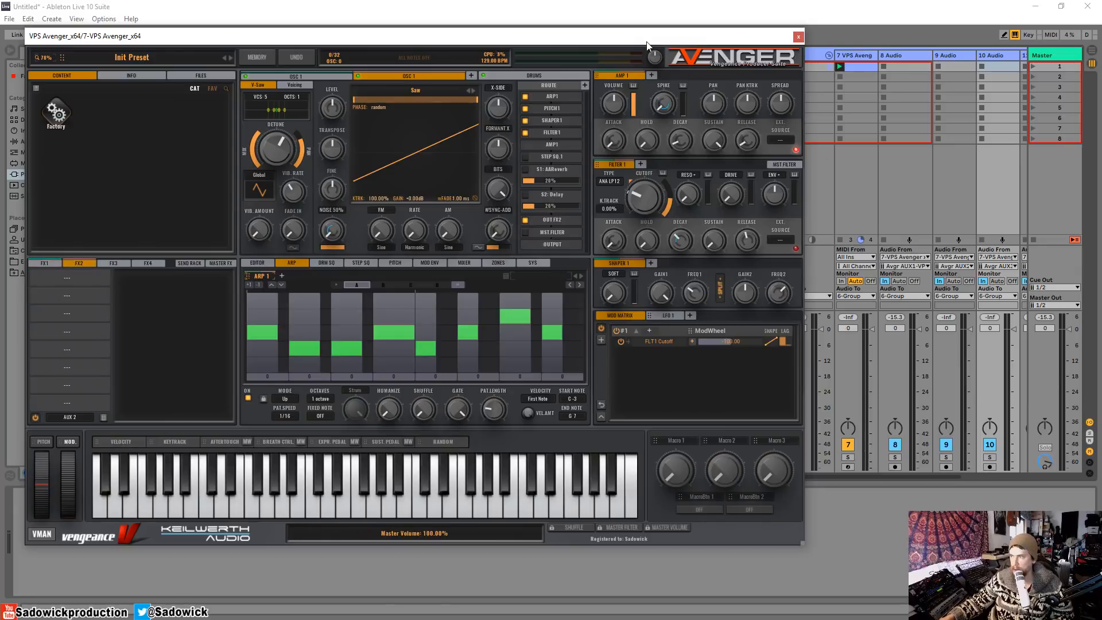
Step: Audition both oscillators through their separate outputs while raising Amp 1's volume and adjusting Filter 1's cutoff
key("space")
key("space")
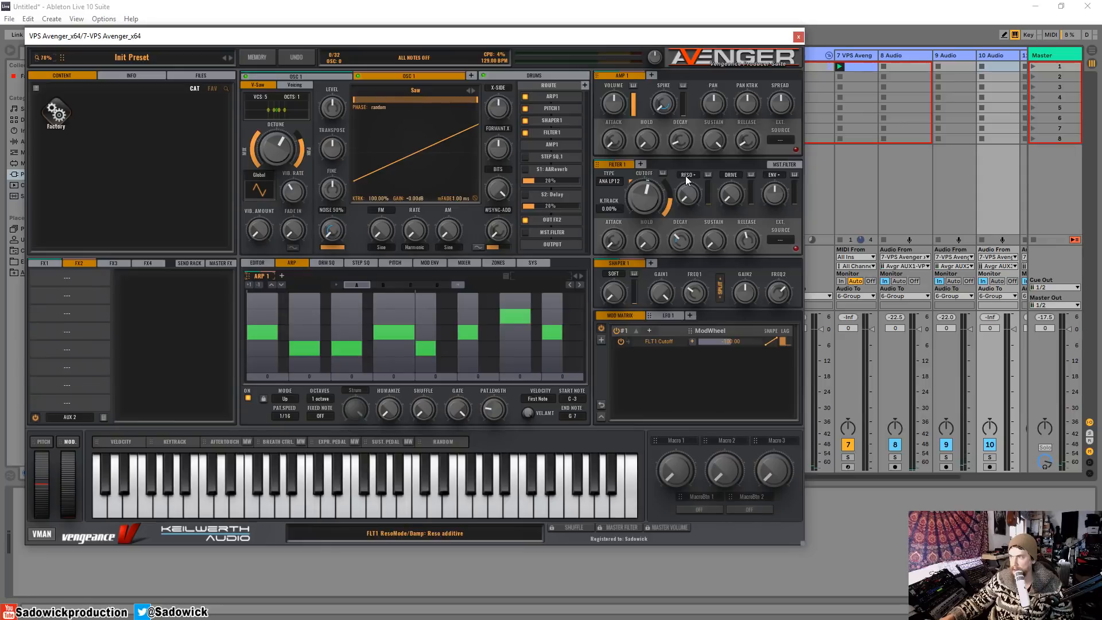
key("space")
key("space")
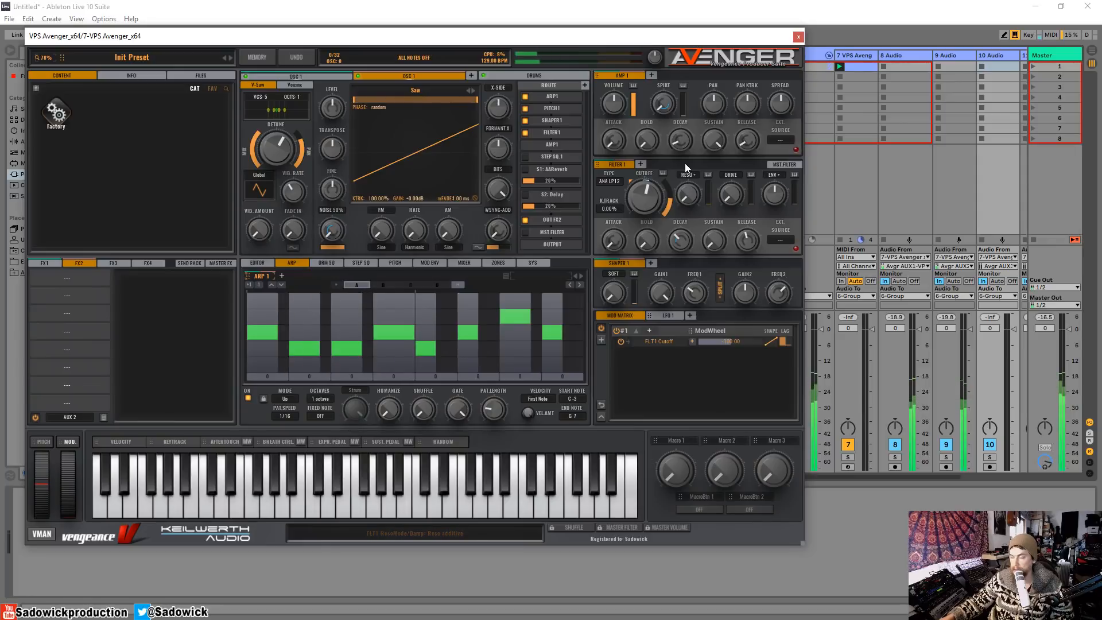
left_click_drag(618, 104, 620, 73)
key("space")
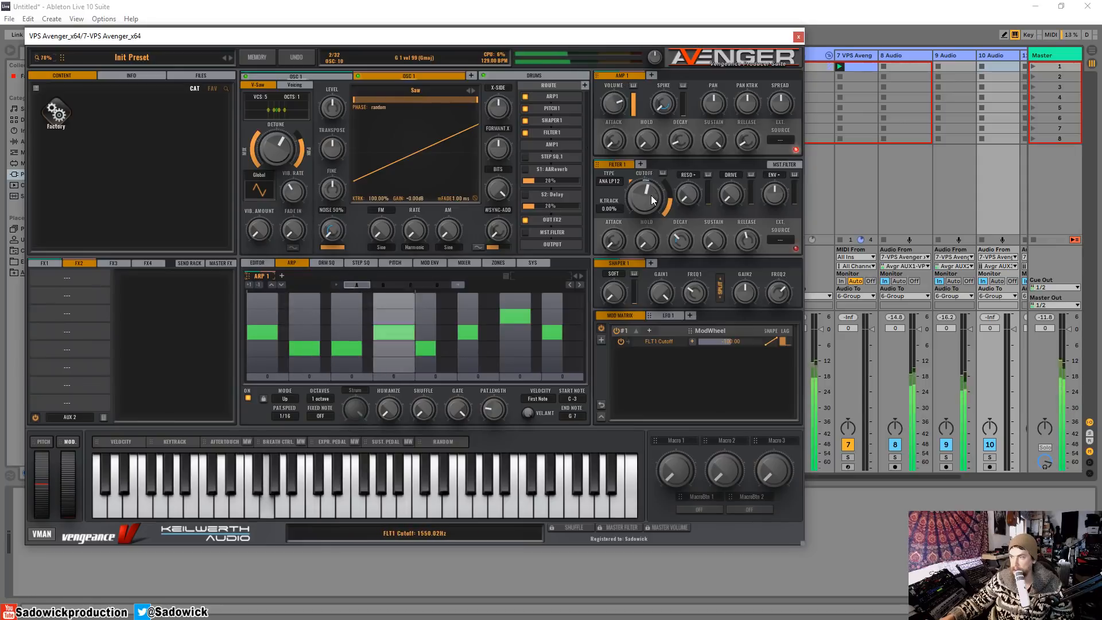
mouse_move(653, 200)
left_mouse_down()
mouse_move(654, 179)
mouse_move(653, 209)
left_mouse_up()
key("space")
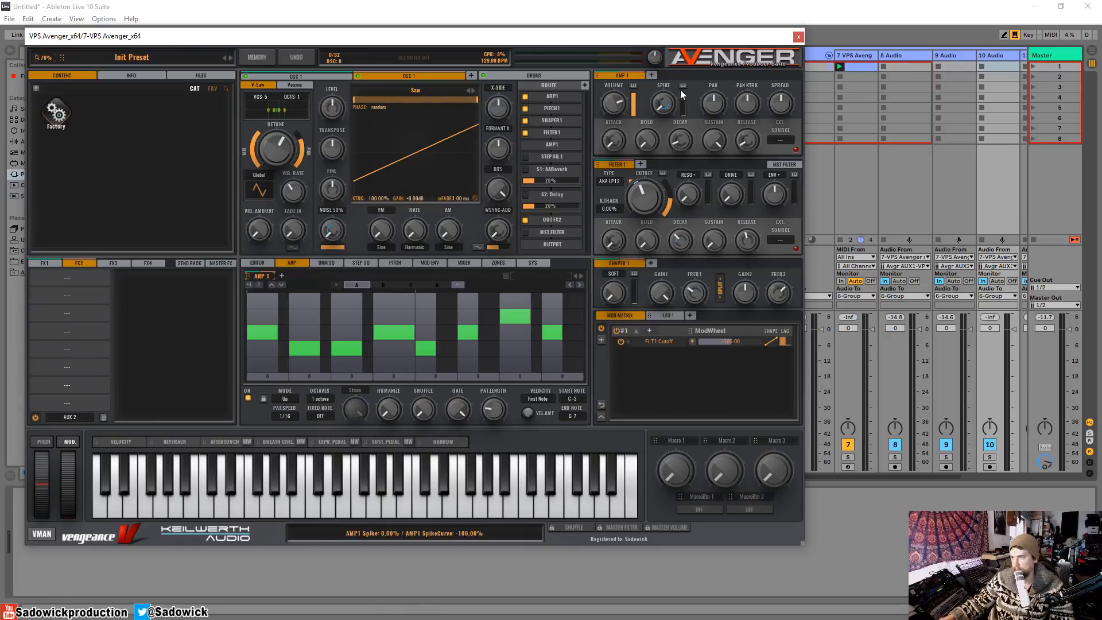
Step: Close the synth window, solo and select the 9 Audio track, and play the clip to hear it alone
left_click(798, 38)
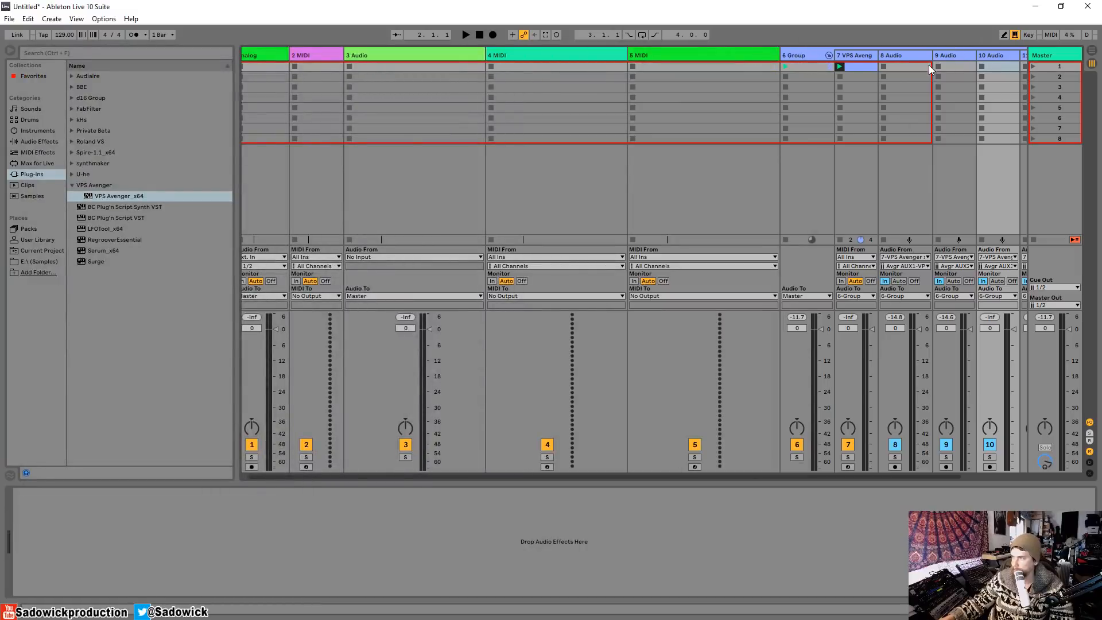
left_click(900, 54)
key("space")
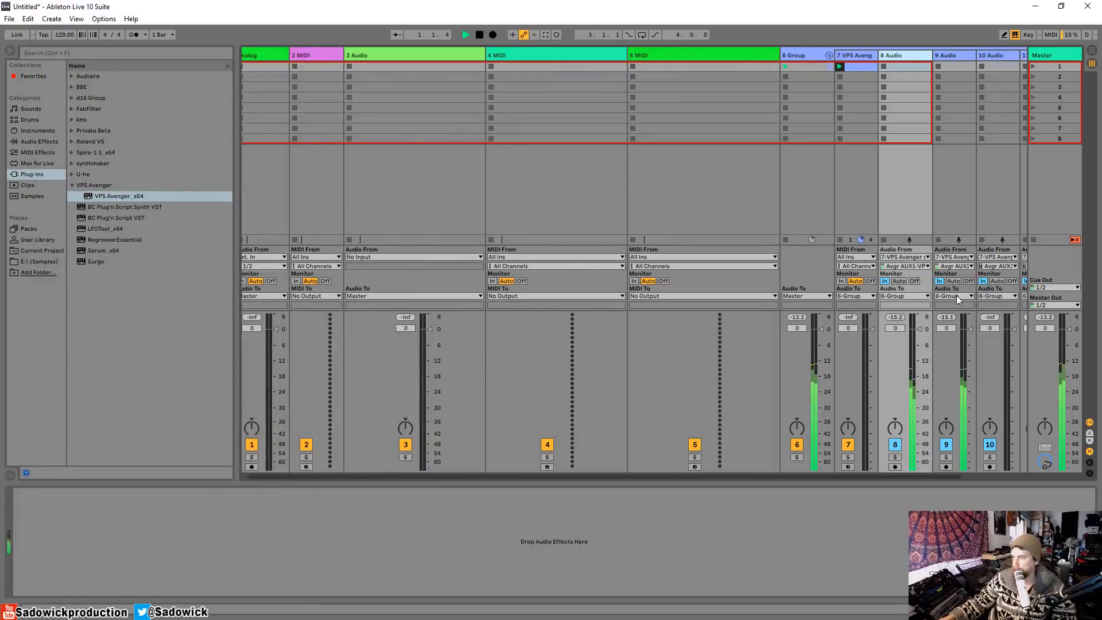
key("space")
left_click(947, 457)
left_click(963, 54)
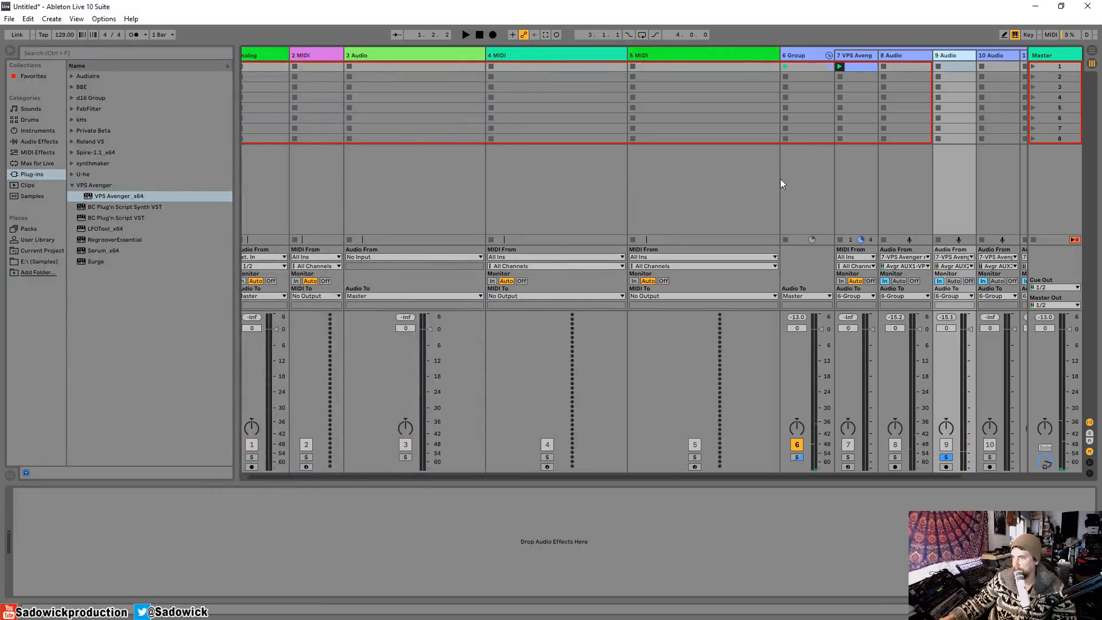
key("space")
Step: Add a Simple Delay to 9 Audio with left time 3, right time 2, 30% feedback and 100% Dry/Wet
left_click(39, 141)
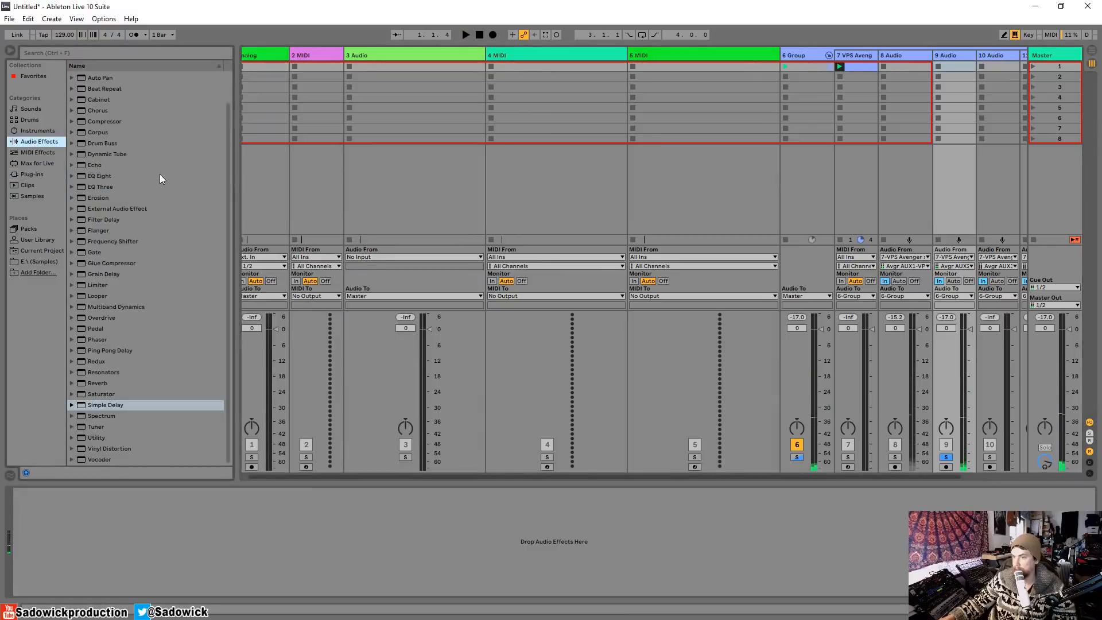
left_click_drag(109, 405, 146, 515)
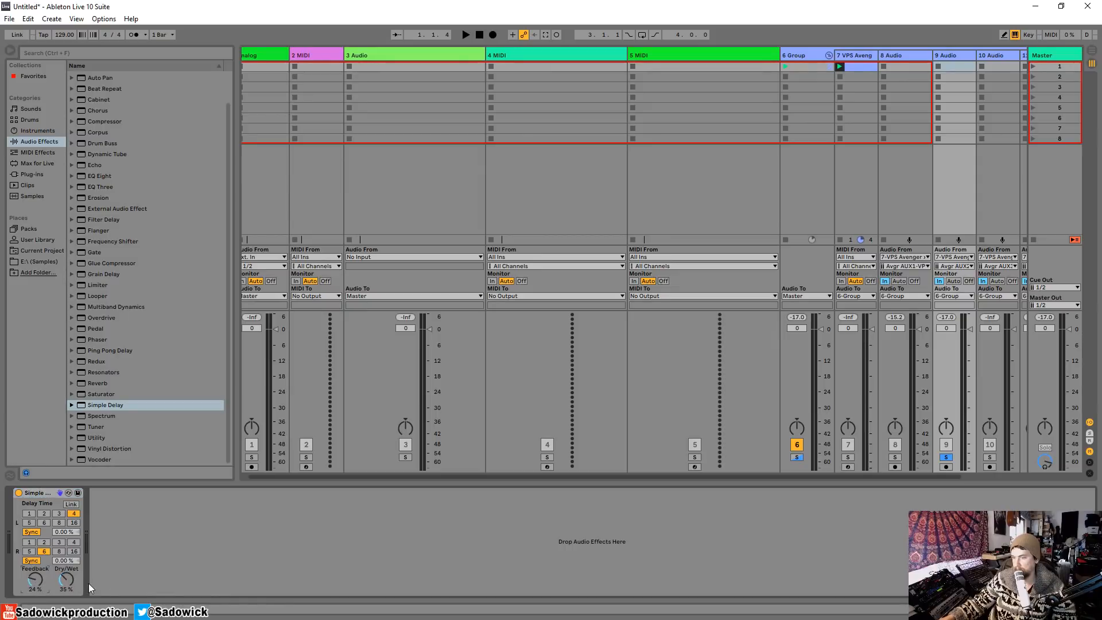
left_click(58, 513)
left_click(44, 542)
key("space")
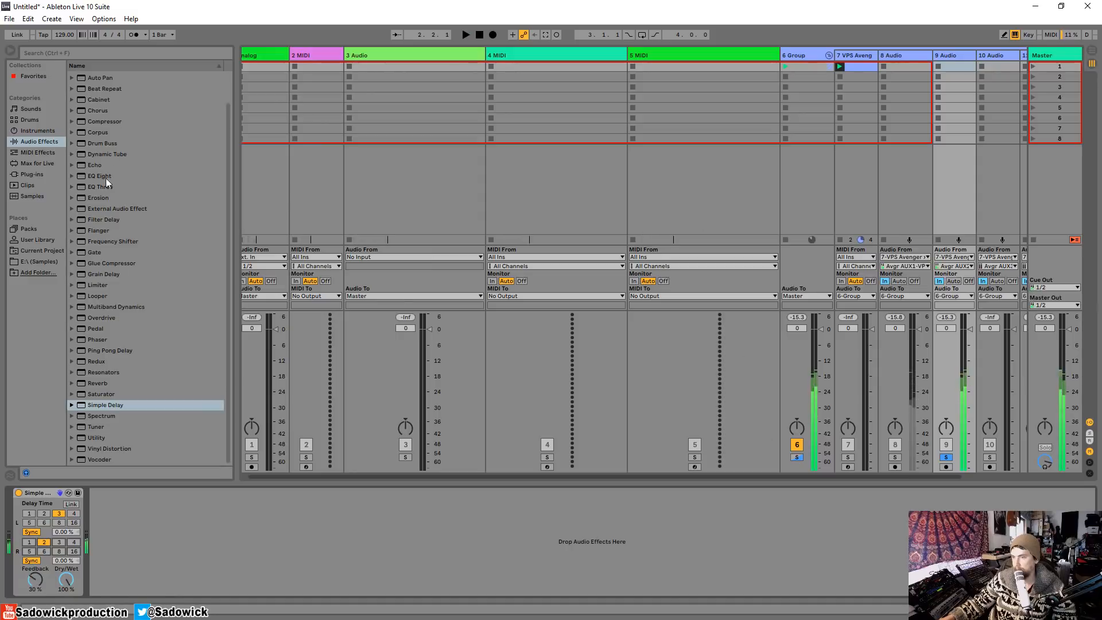
Step: Add an EQ Eight after the Simple Delay on 9 Audio and set band 1 to a low cut at 138 Hz
left_click_drag(95, 173, 194, 543)
left_click(138, 581)
left_click(137, 523)
key("space")
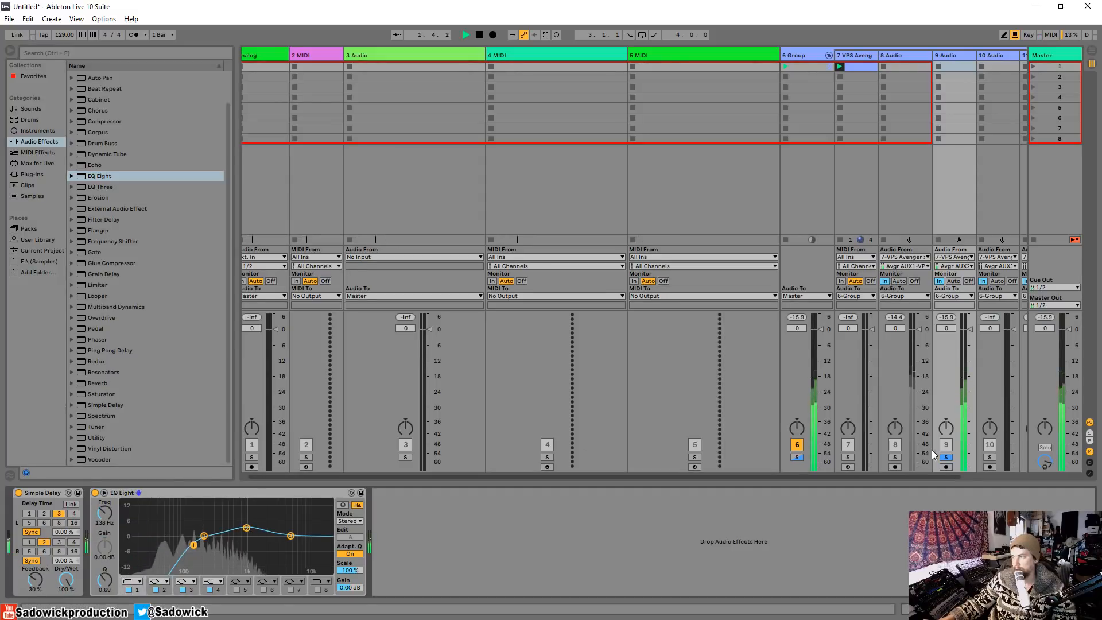
Step: Unsolo the 9 Audio track, select the VPS Avenger track, and reopen its plug-in window with the clip playing
left_click(946, 458)
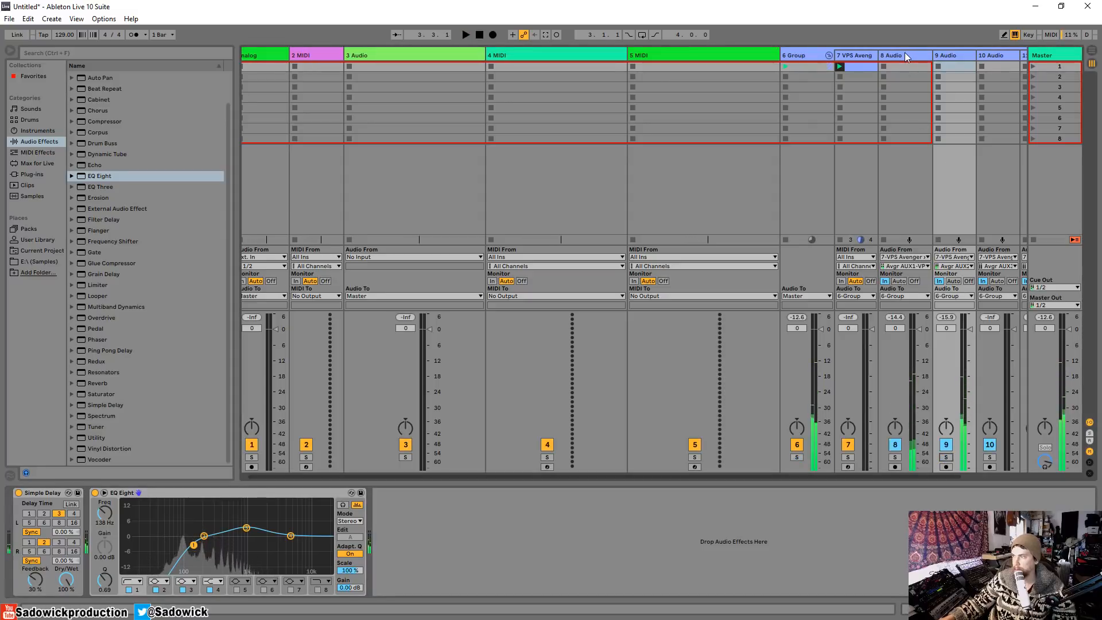
left_click(905, 53)
left_click(858, 55)
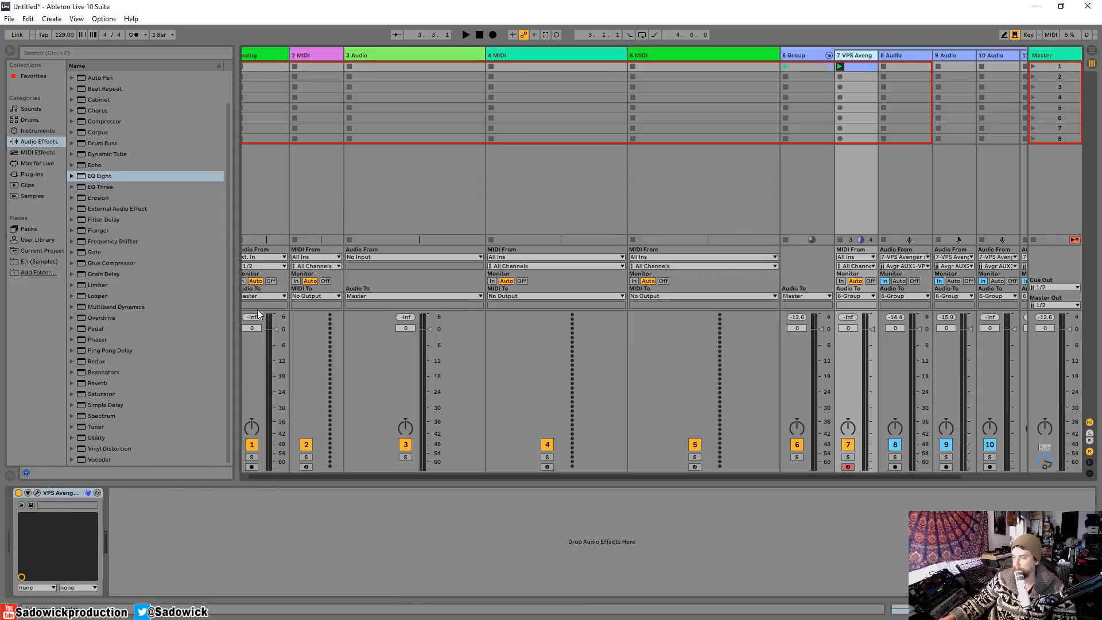
key("space")
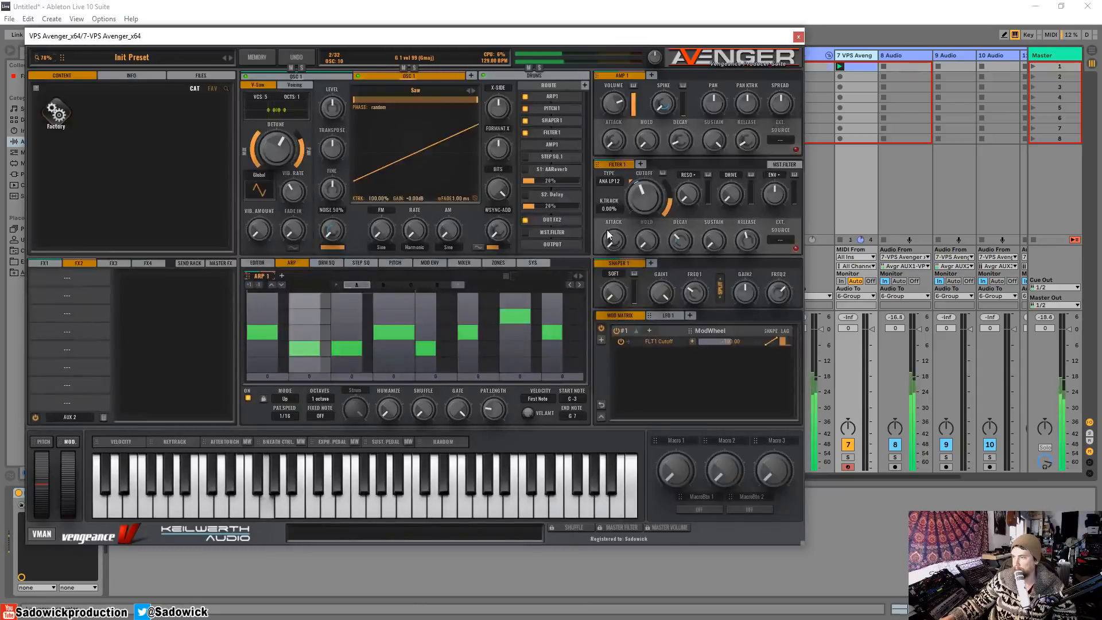
Step: Sweep Filter 1's cutoff up and back down during playback and lower the 9 Audio track's volume to -7 dB
left_click_drag(645, 202, 639, 179)
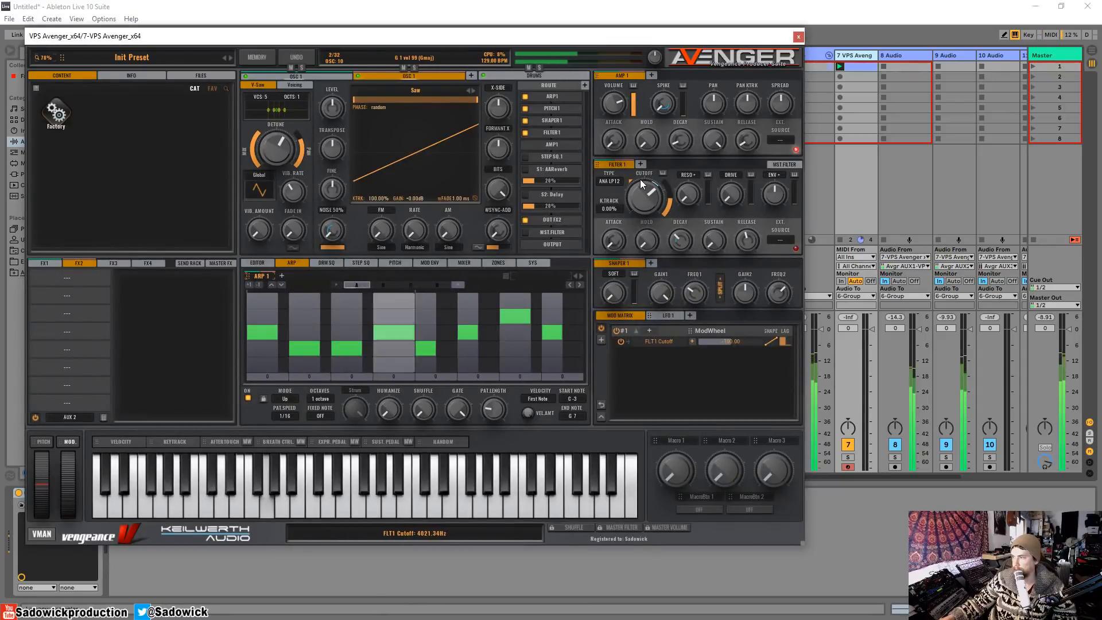
left_click_drag(962, 327, 963, 346)
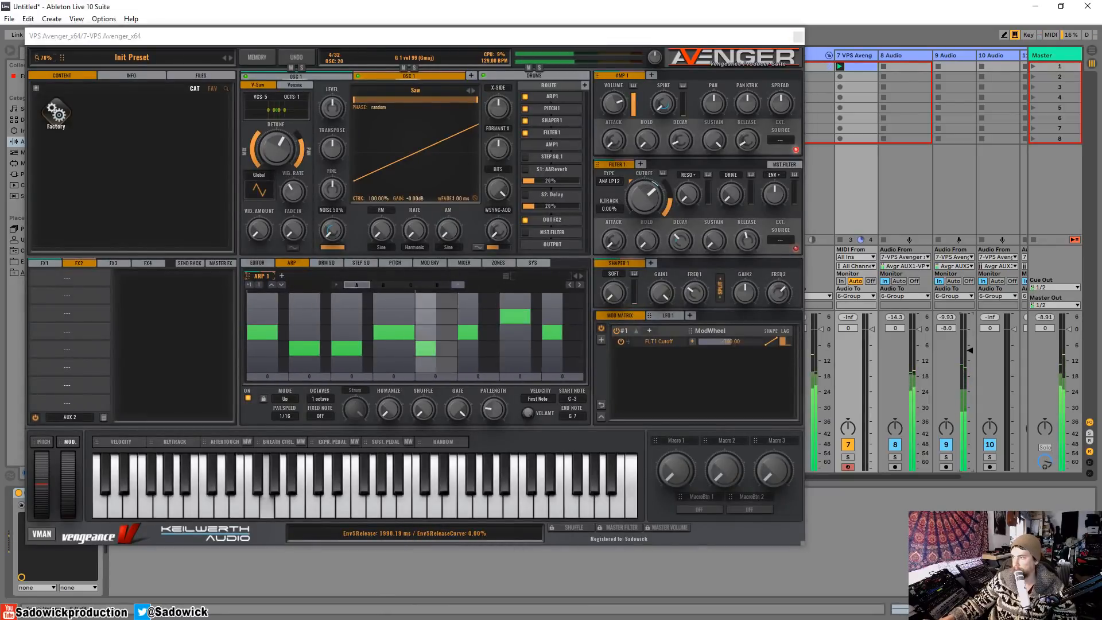
left_click_drag(641, 203, 645, 238)
key("space")
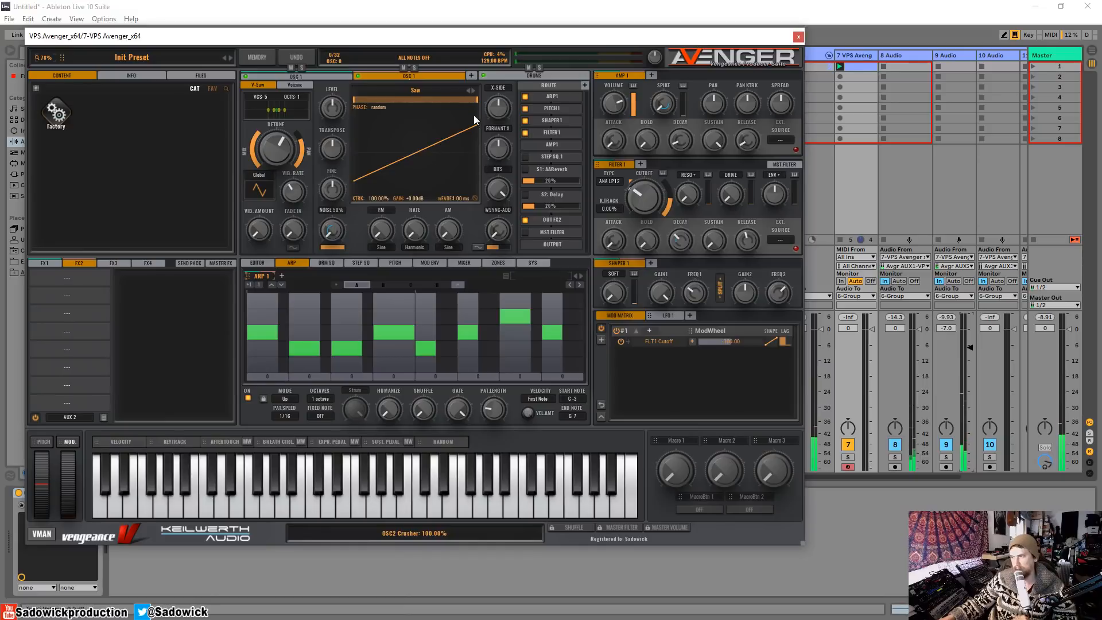
Step: Copy the second oscillator, add a third oscillator, and paste the copied settings into it
right_click(418, 77)
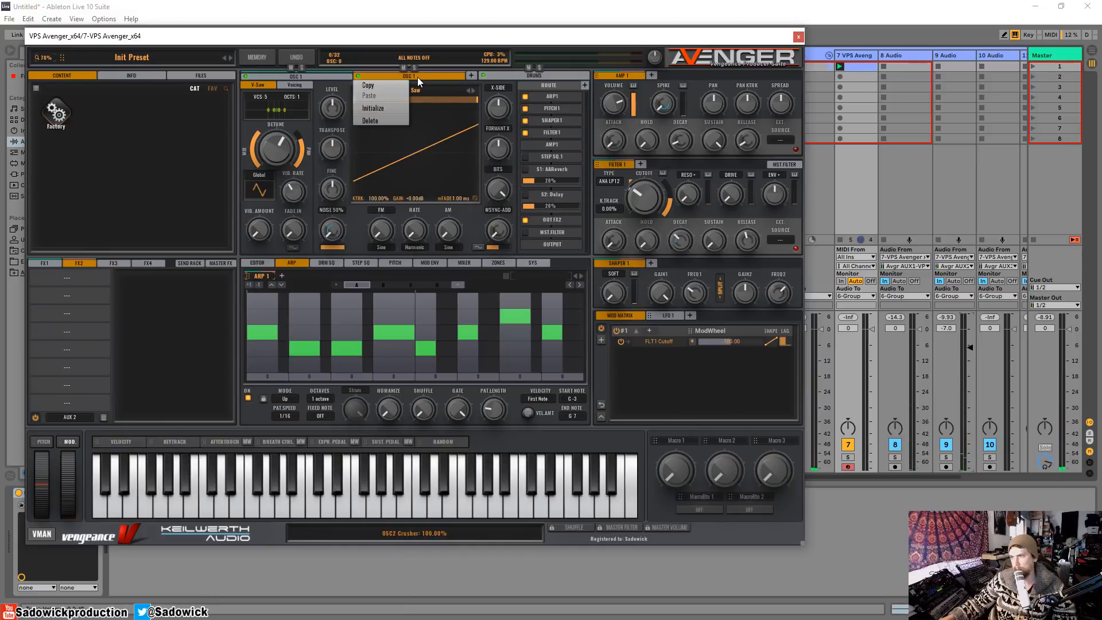
left_click(376, 85)
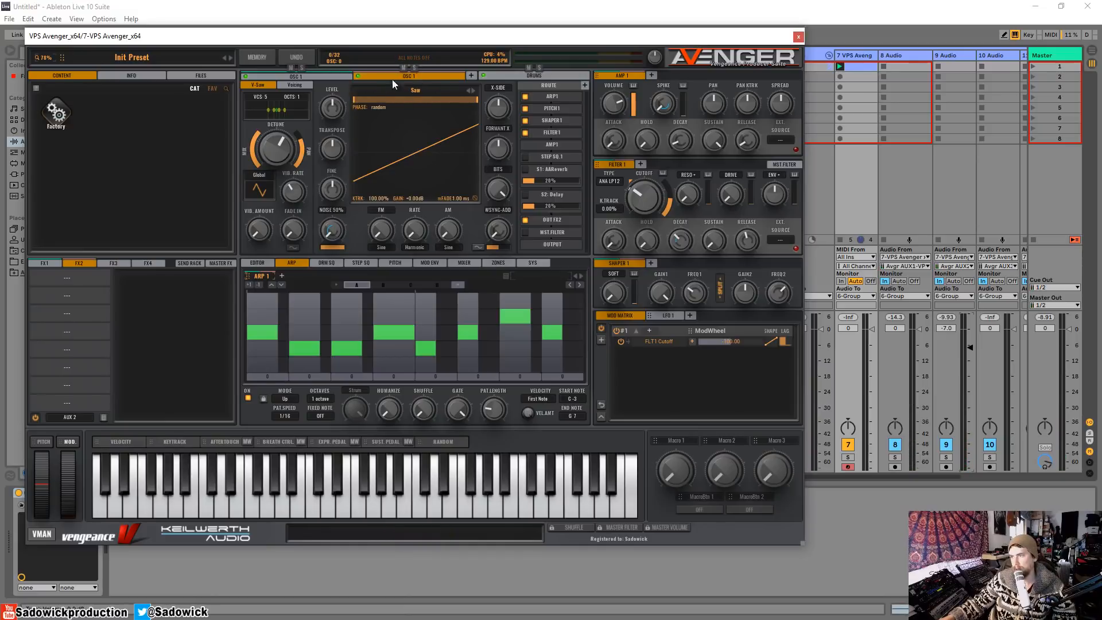
left_click(471, 78)
right_click(457, 75)
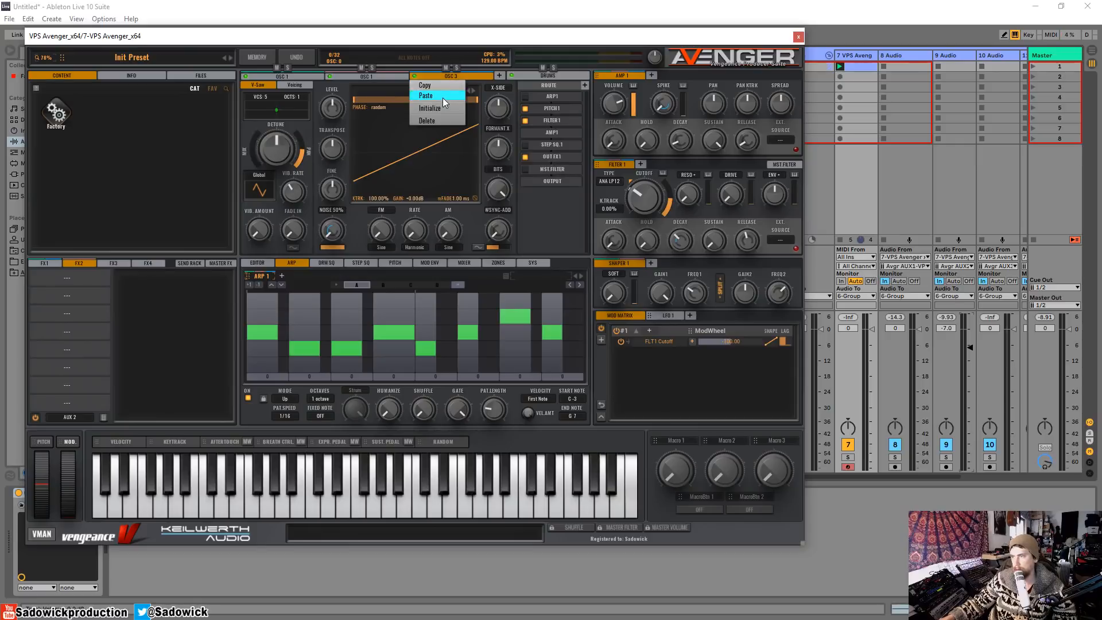
left_click(443, 97)
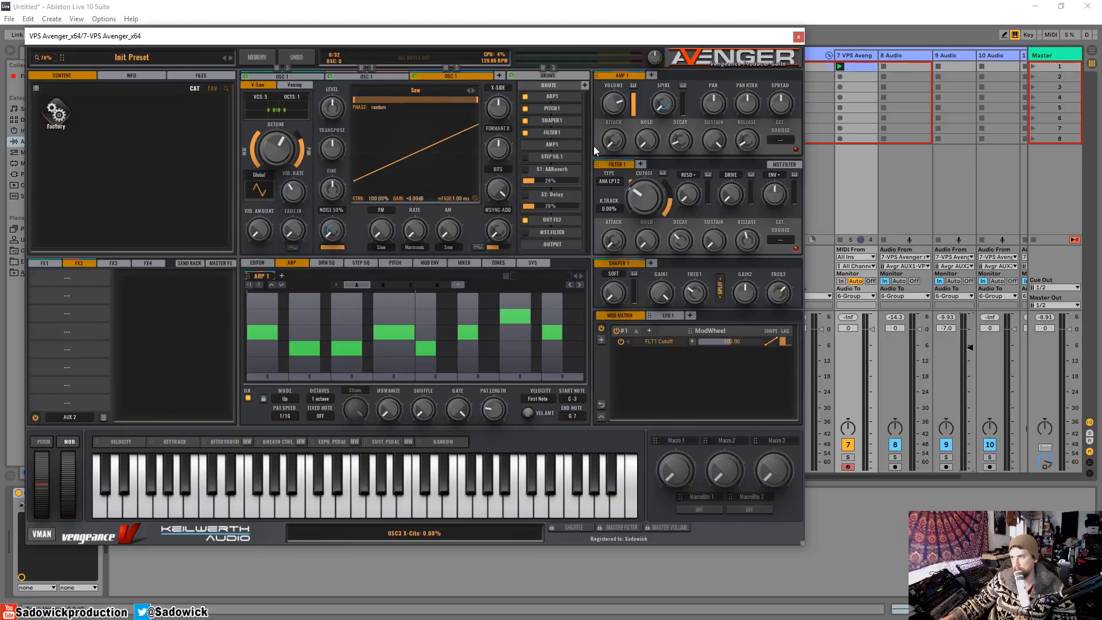
Step: Route the third oscillator's output to FX3, show the FX3 rack, and select the 10 Audio track
left_click(549, 219)
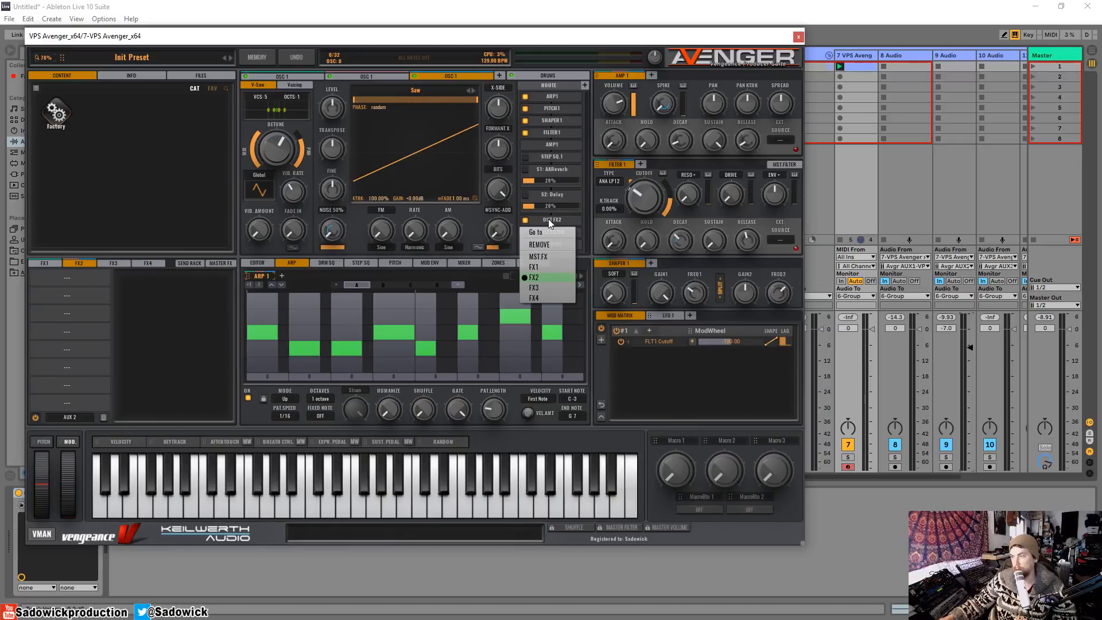
left_click(537, 287)
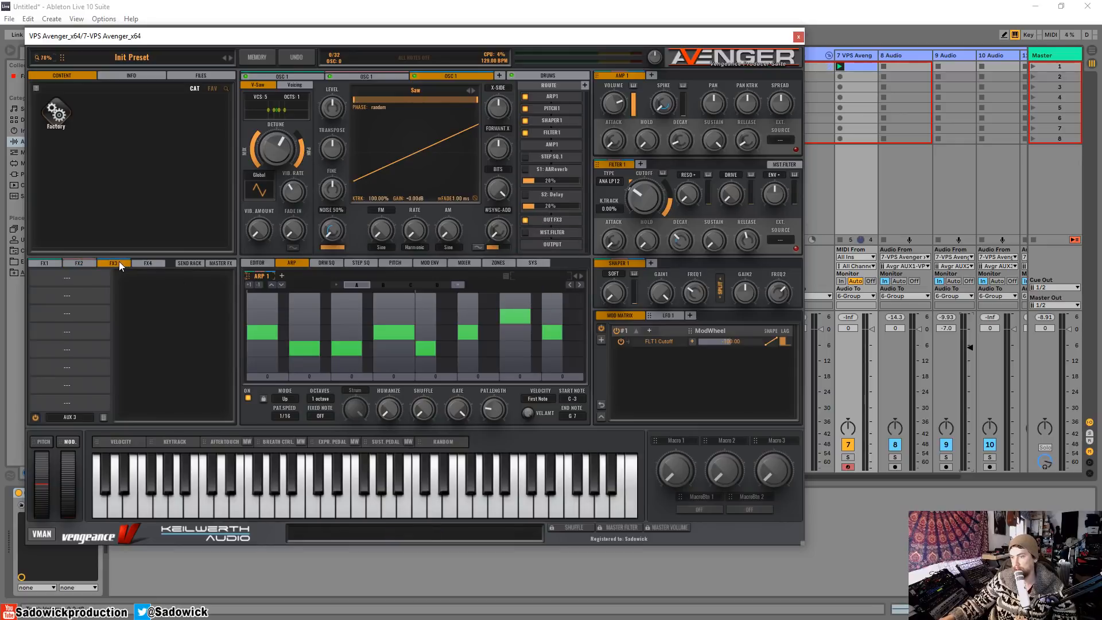
left_click(1001, 54)
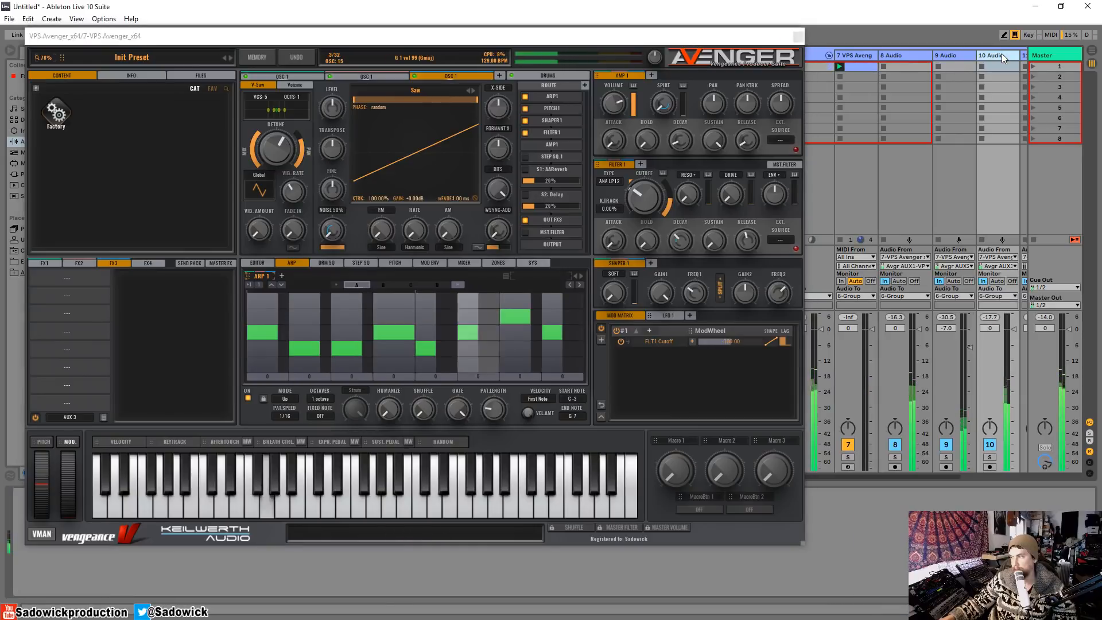
Step: Add an AA-Reverb to FX3's first slot with its mix at 100, and solo the 10 Audio track
left_click(73, 277)
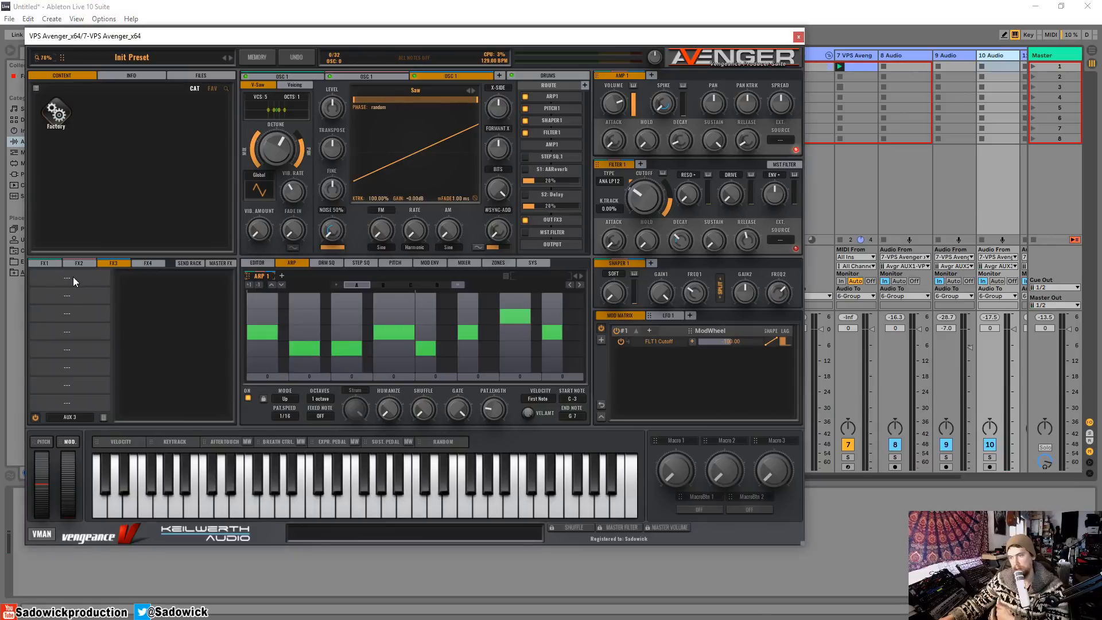
left_click(74, 277)
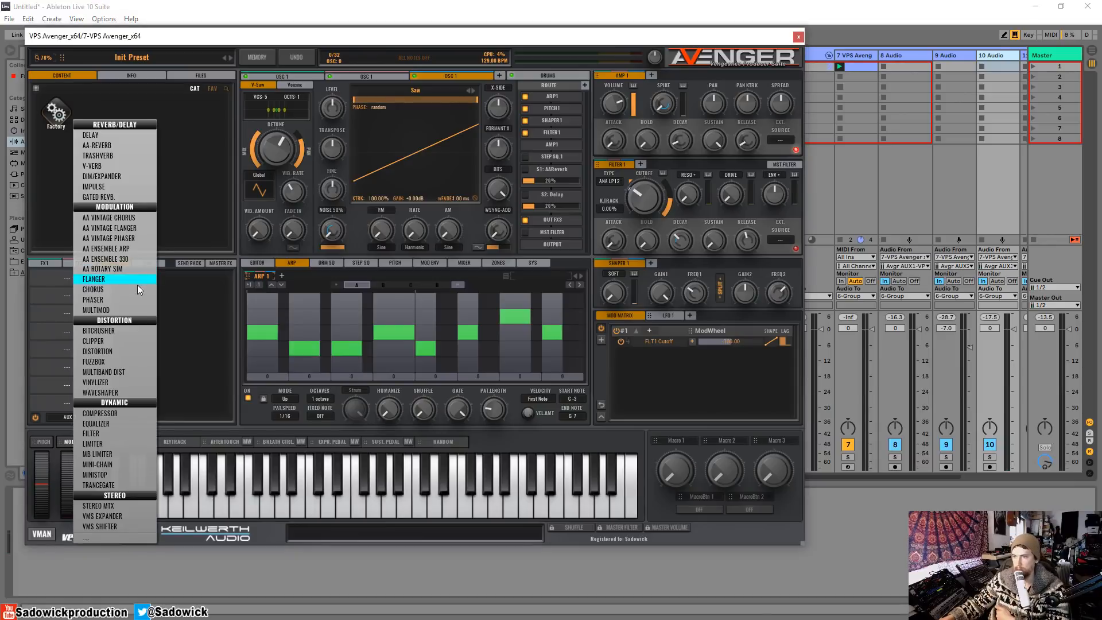
left_click(118, 143)
left_click_drag(129, 388, 160, 298)
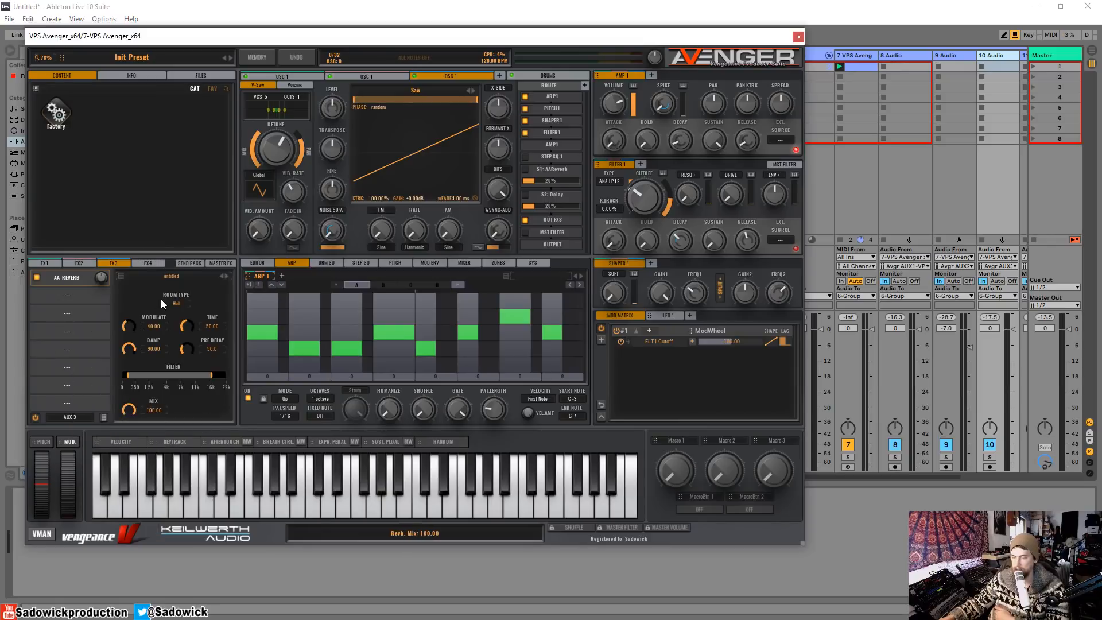
left_click(991, 457)
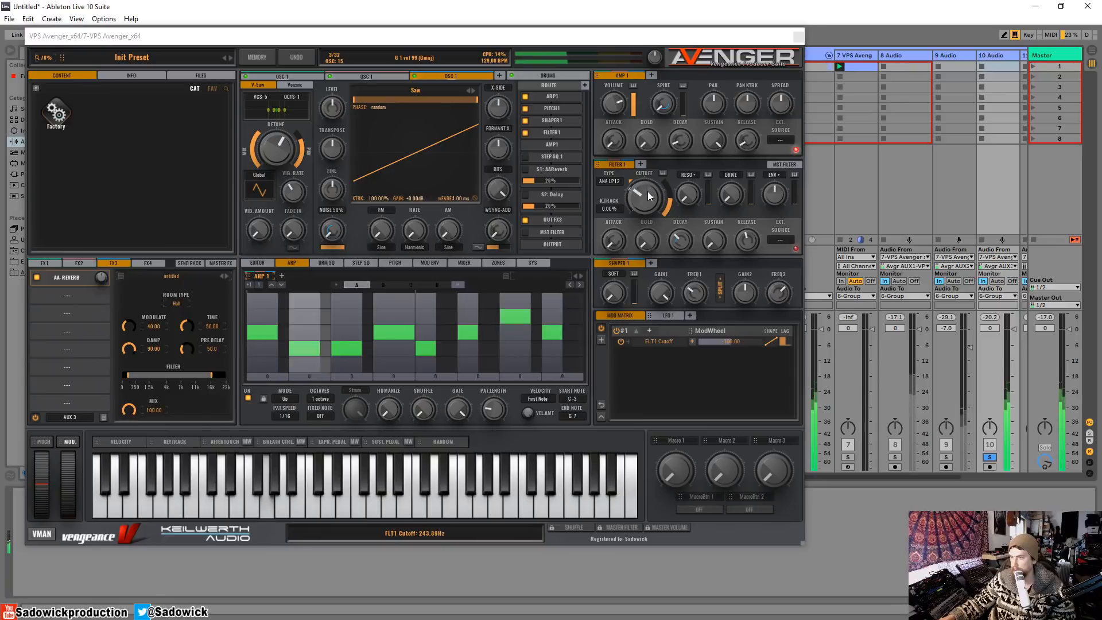
Step: Add a Compressor to FX3's last slot with input gain +4.01 and threshold -15.65 dB
left_click(58, 401)
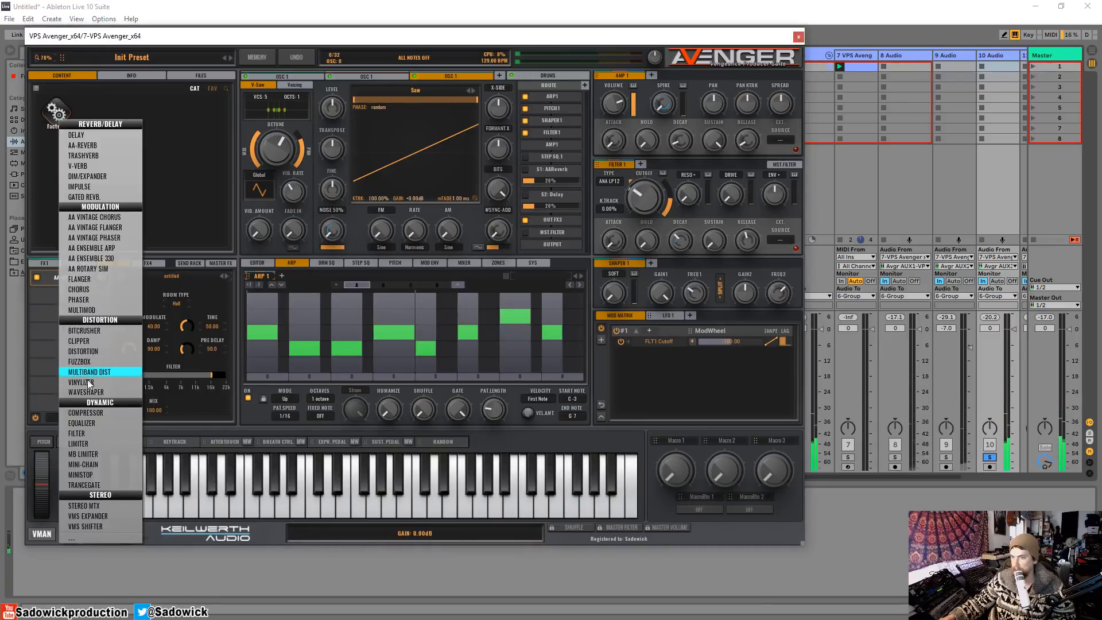
left_click(106, 415)
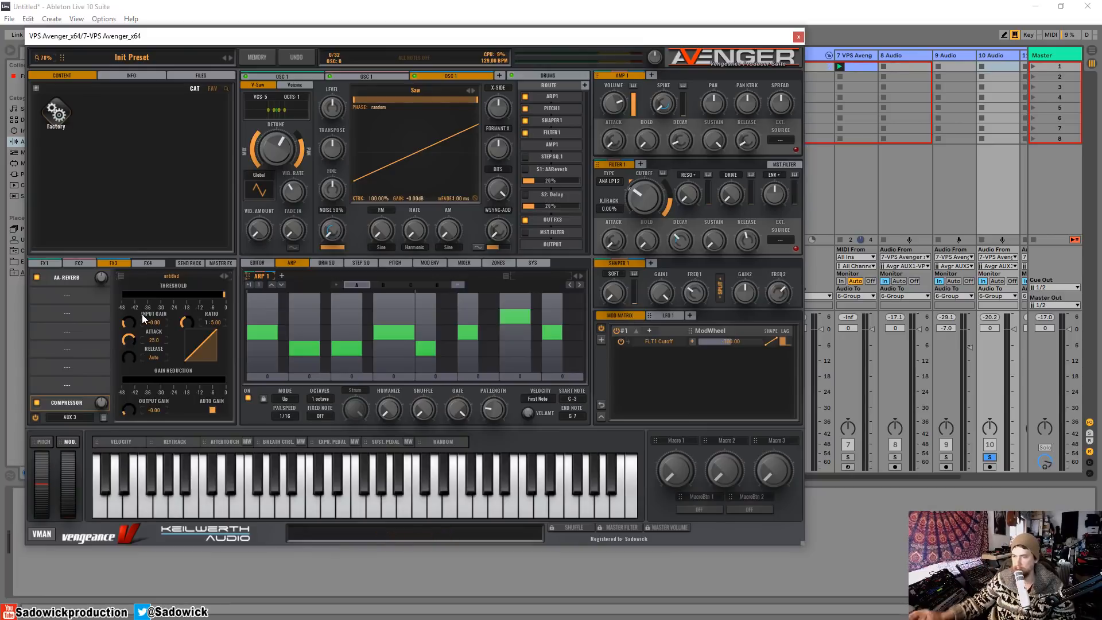
left_click_drag(129, 322, 132, 309)
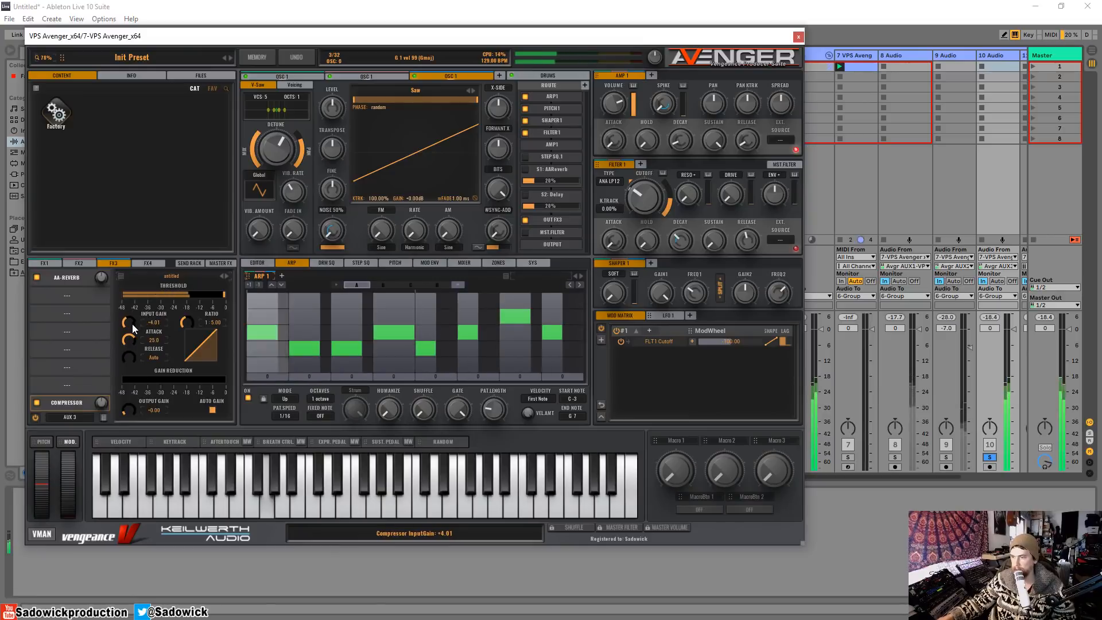
left_click_drag(224, 298, 192, 296)
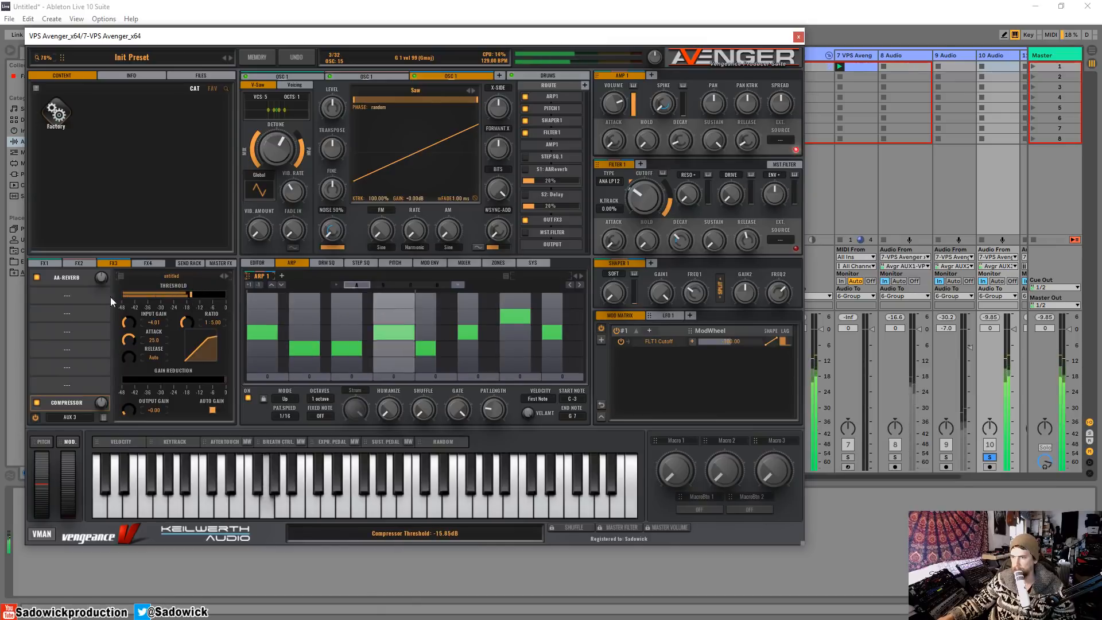
Step: Add a Phaser to FX3's second slot and set its mix to 100
left_click(63, 298)
left_click(81, 300)
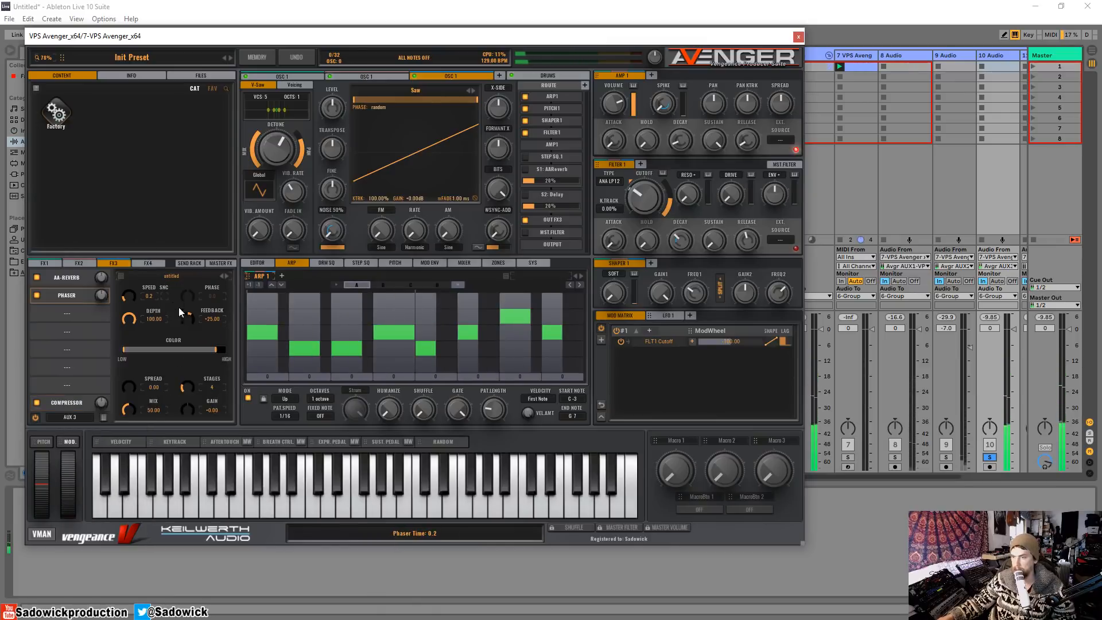
left_click_drag(131, 387, 132, 287)
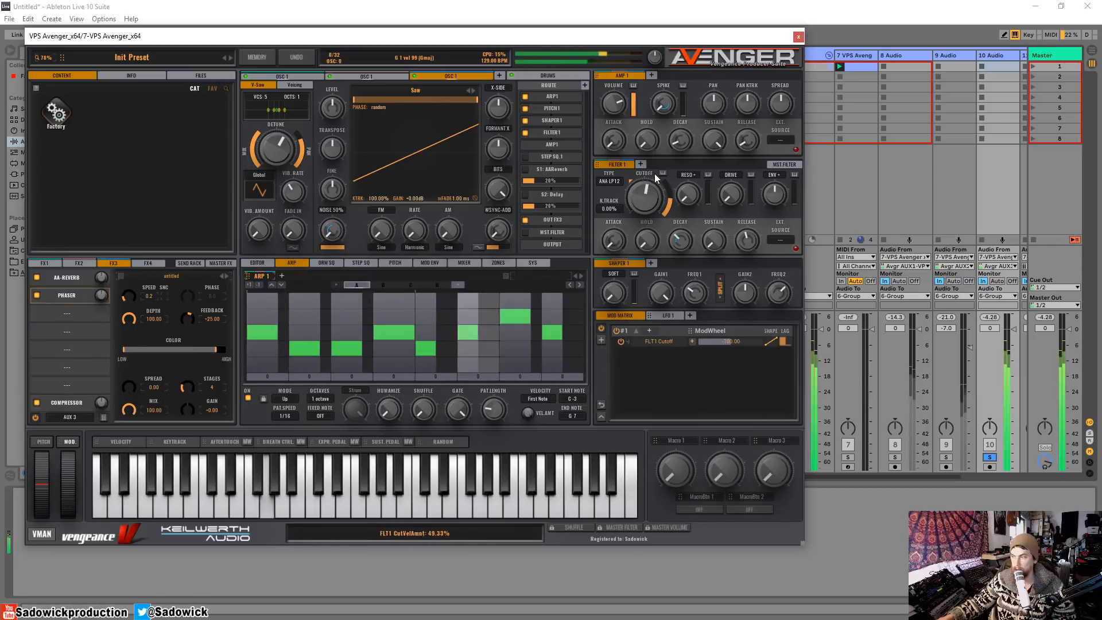
Step: Raise the FX3 Compressor's threshold slightly and adjust Filter 1's cutoff during playback
left_click(67, 403)
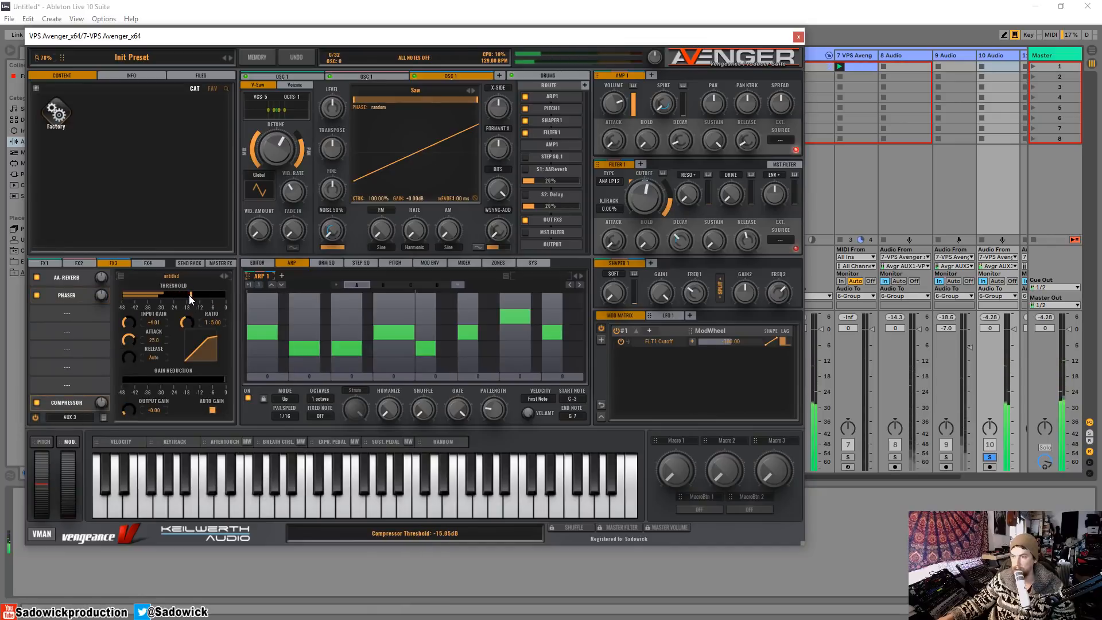
left_click_drag(188, 295, 205, 296)
left_click_drag(639, 202, 647, 188)
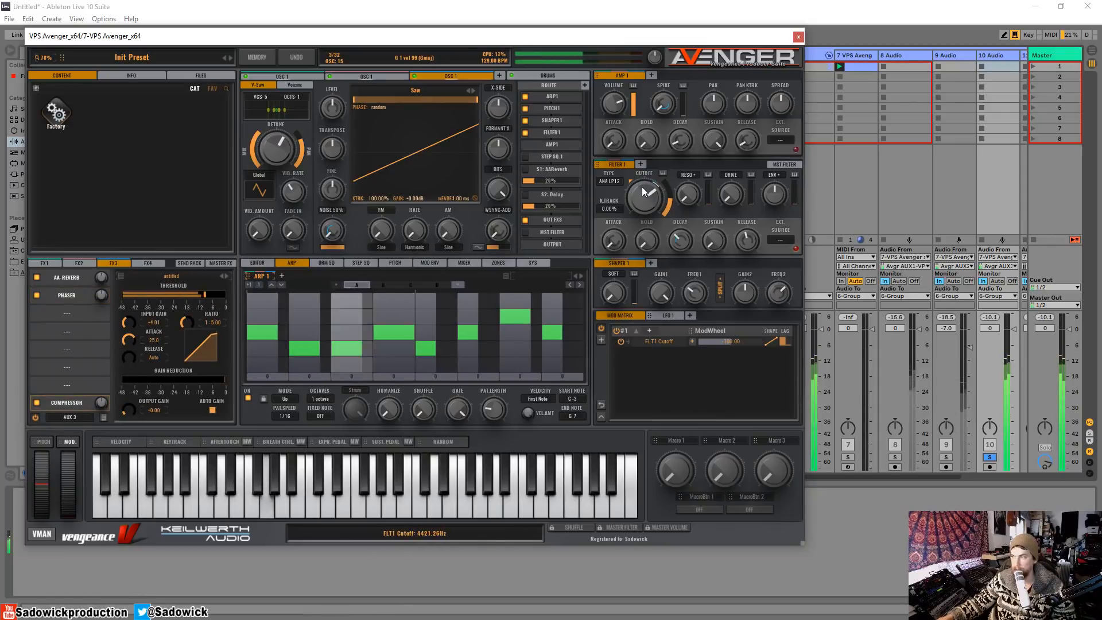
Step: Shorten the AA-Reverb's time to 14.74 and raise the lower edge of its filter range slightly
left_click(67, 278)
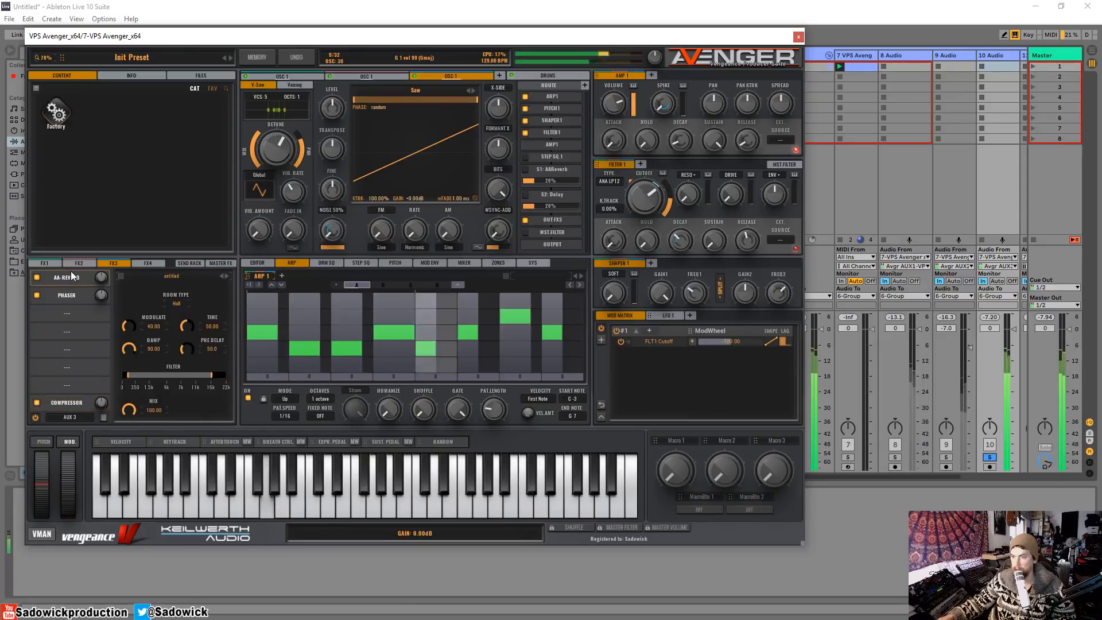
left_click_drag(191, 328, 185, 356)
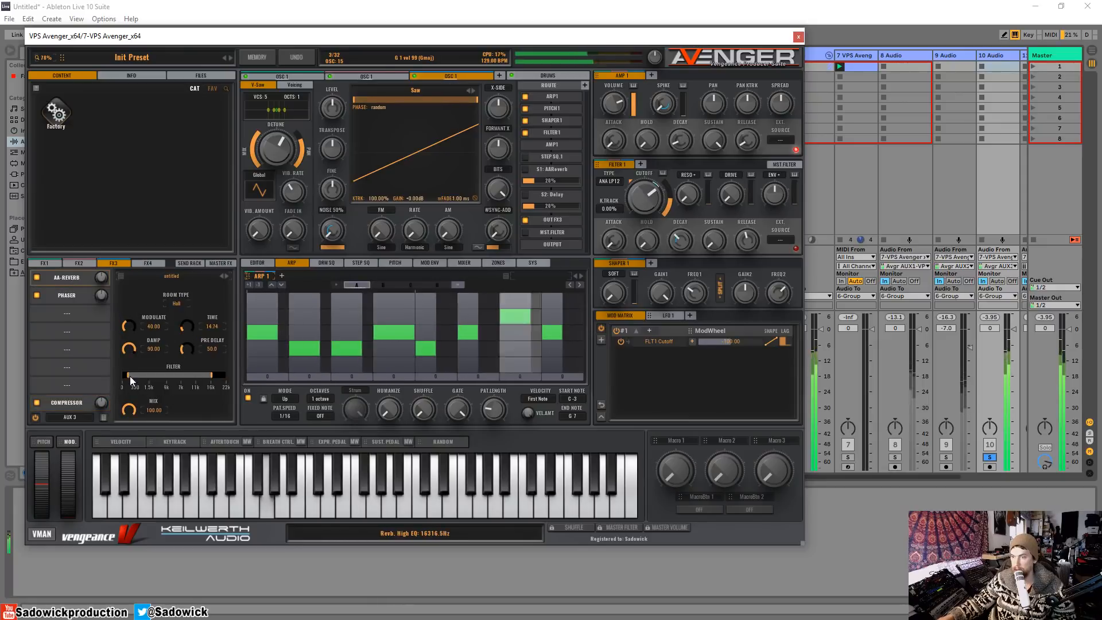
mouse_move(130, 376)
left_mouse_down()
mouse_move(148, 374)
mouse_move(128, 373)
left_mouse_up()
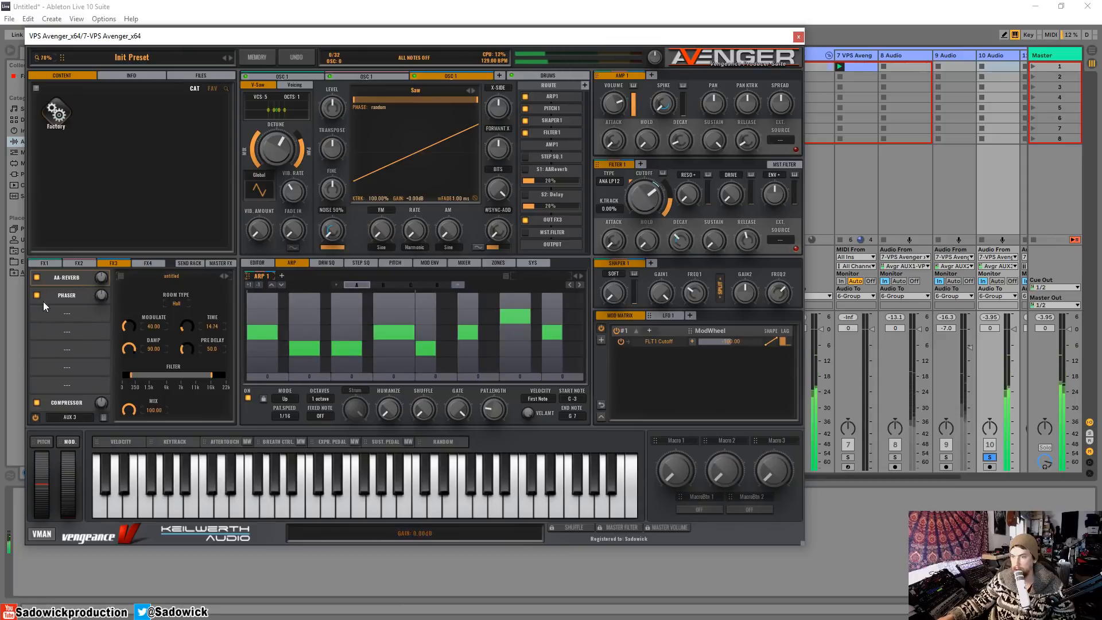
Step: Add a Distortion to FX3's third slot, try its level at maximum and minimum, and settle on 33.97
left_click(60, 312)
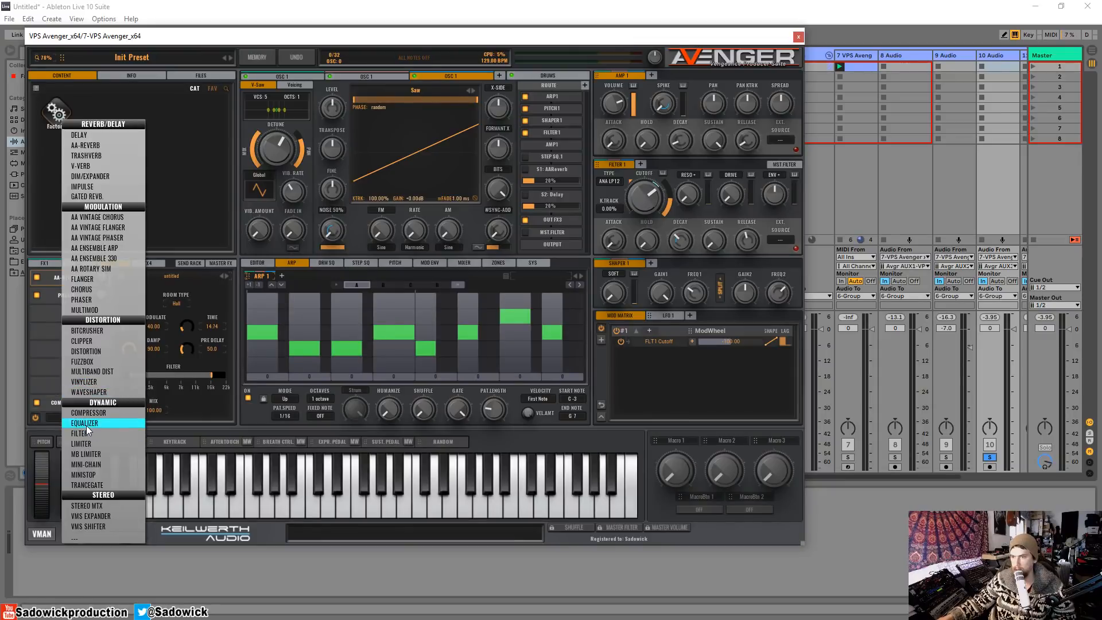
left_click(100, 351)
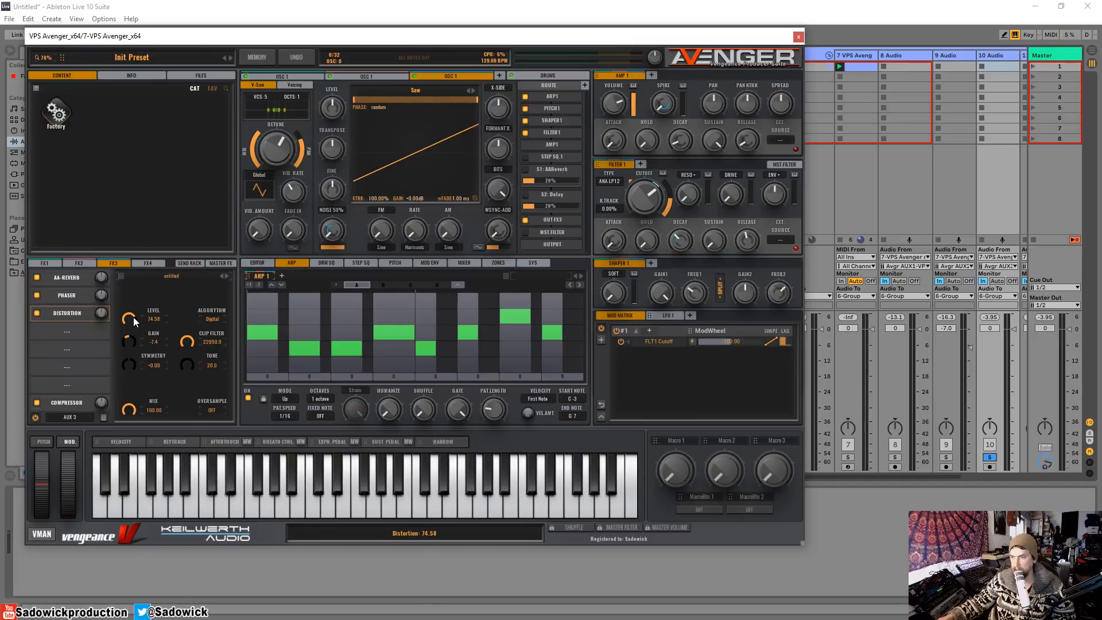
left_click_drag(130, 324, 160, 249)
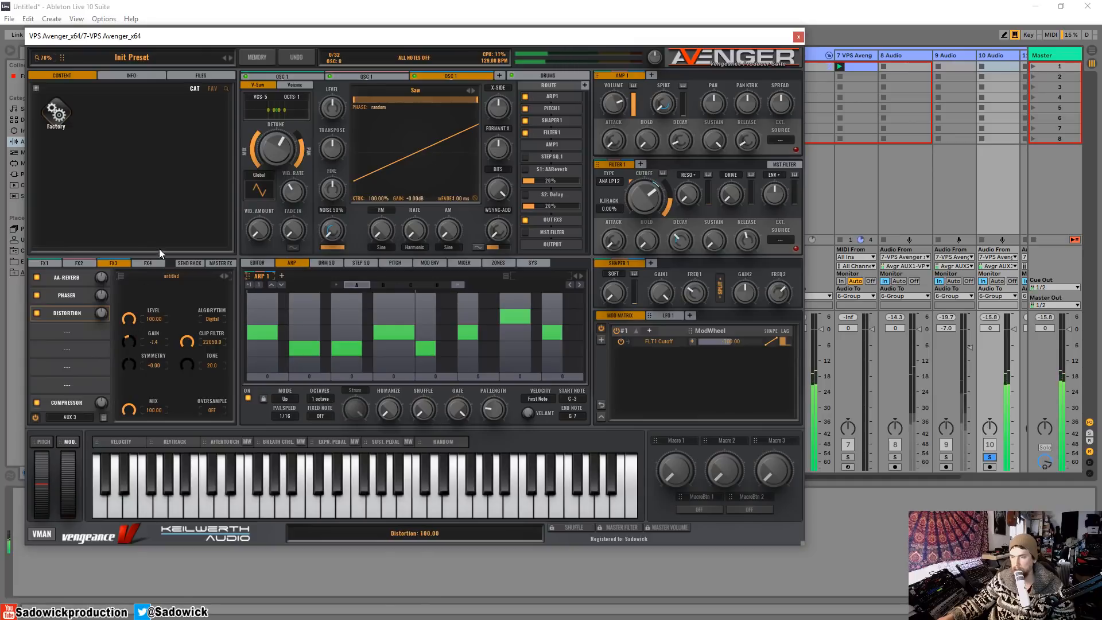
left_click_drag(130, 320, 140, 386)
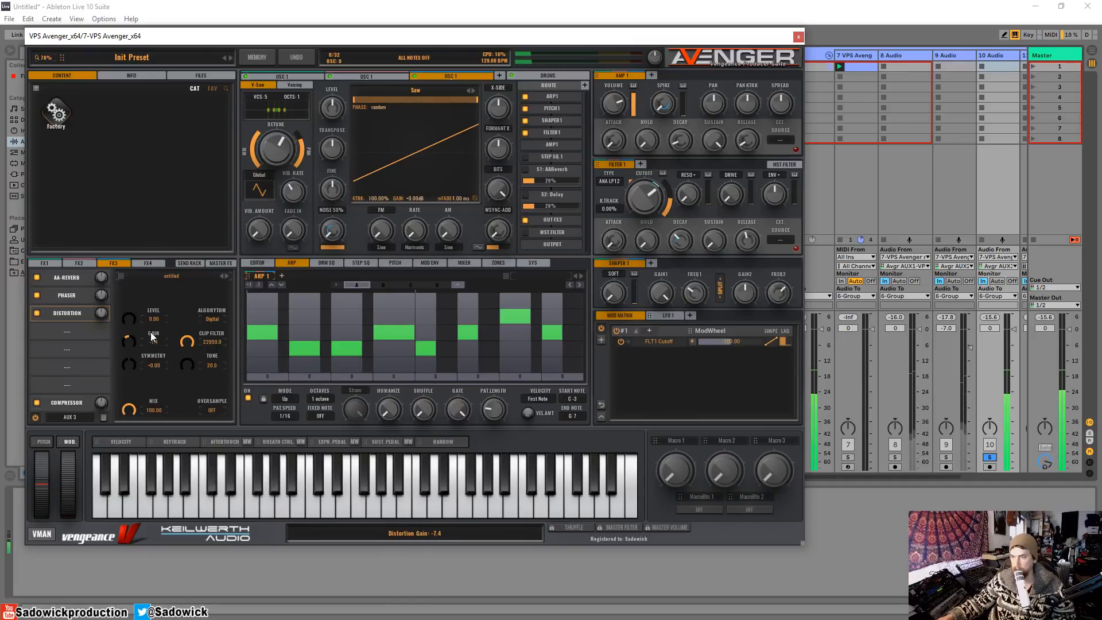
mouse_move(132, 319)
left_mouse_down()
mouse_move(131, 298)
mouse_move(129, 347)
mouse_move(132, 309)
left_mouse_up()
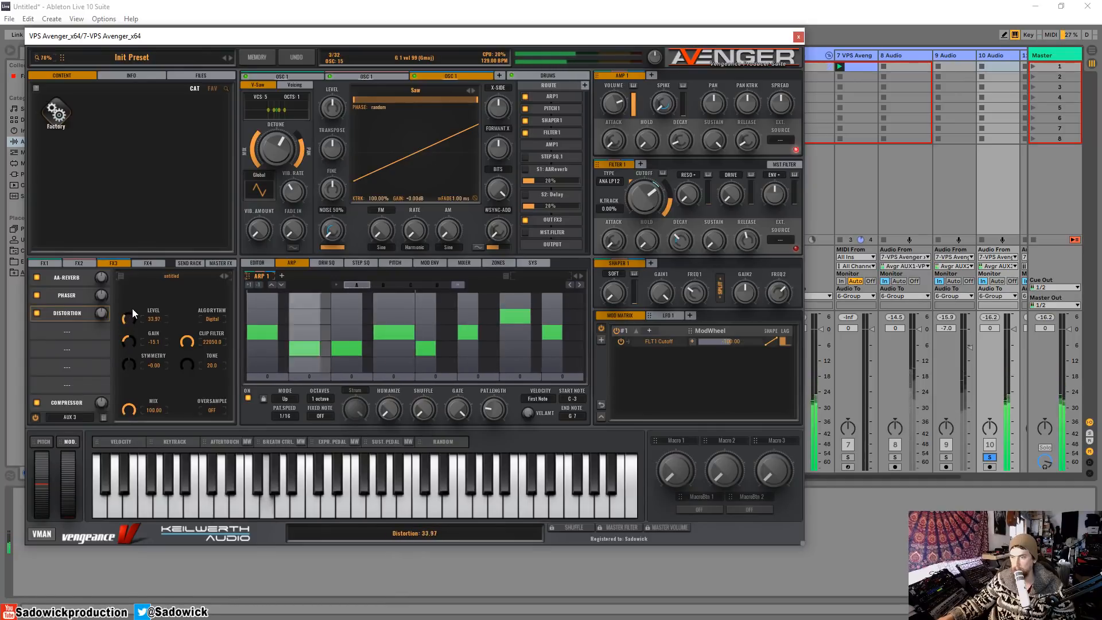
Step: Switch the Distortion's algorithm to Logic, lower its level to 13.46, and reduce its gain
left_click(210, 318)
left_click(219, 347)
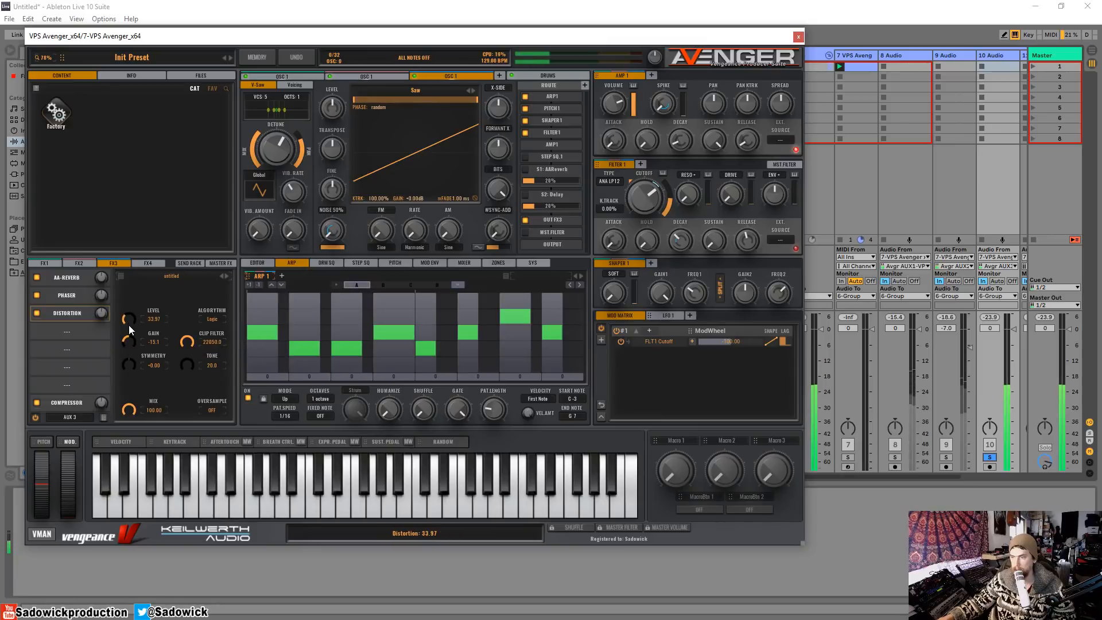
left_click_drag(129, 325, 129, 350)
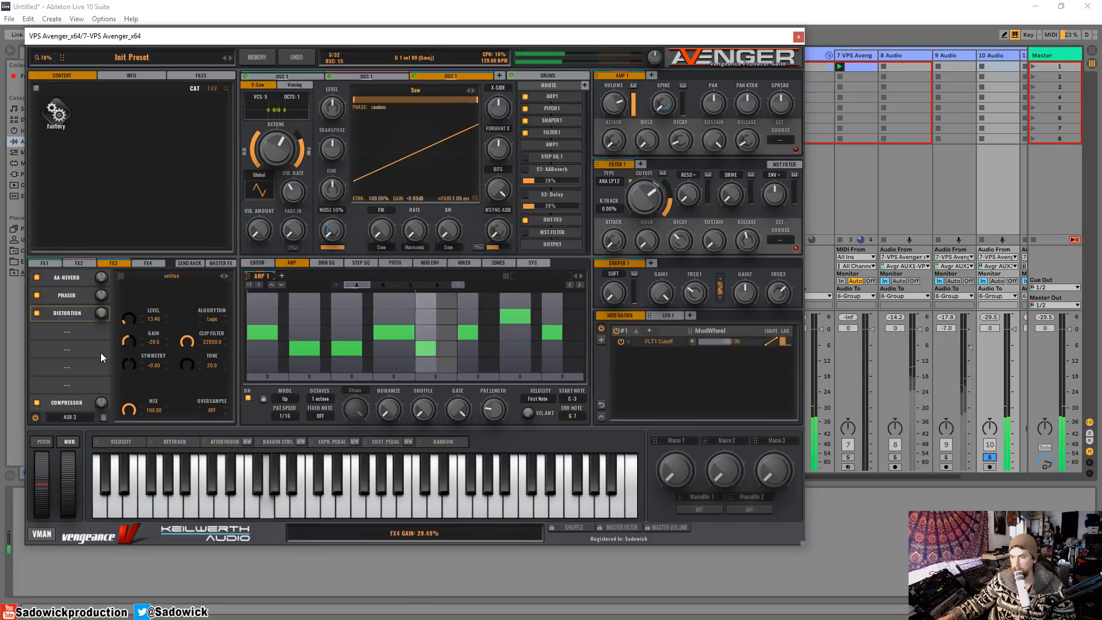
Step: Replace FX3's Distortion with Multiband Dist, move the AA-Reverb and Phaser to the slots below it, and show the Multiband Dist settings
left_click(80, 315)
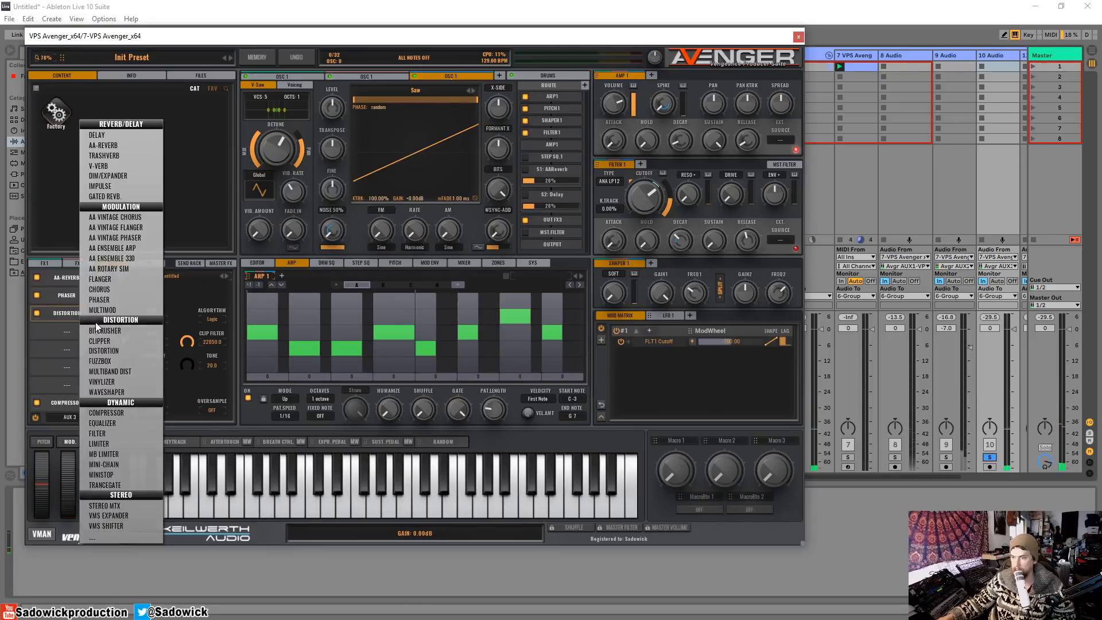
left_click(122, 372)
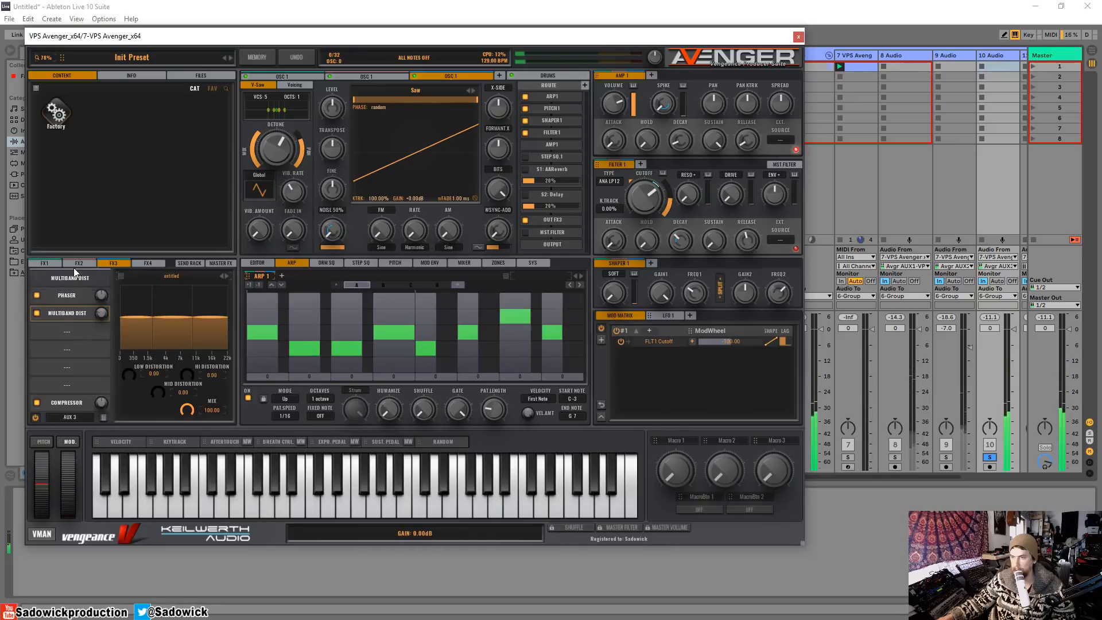
left_click_drag(69, 277, 74, 347)
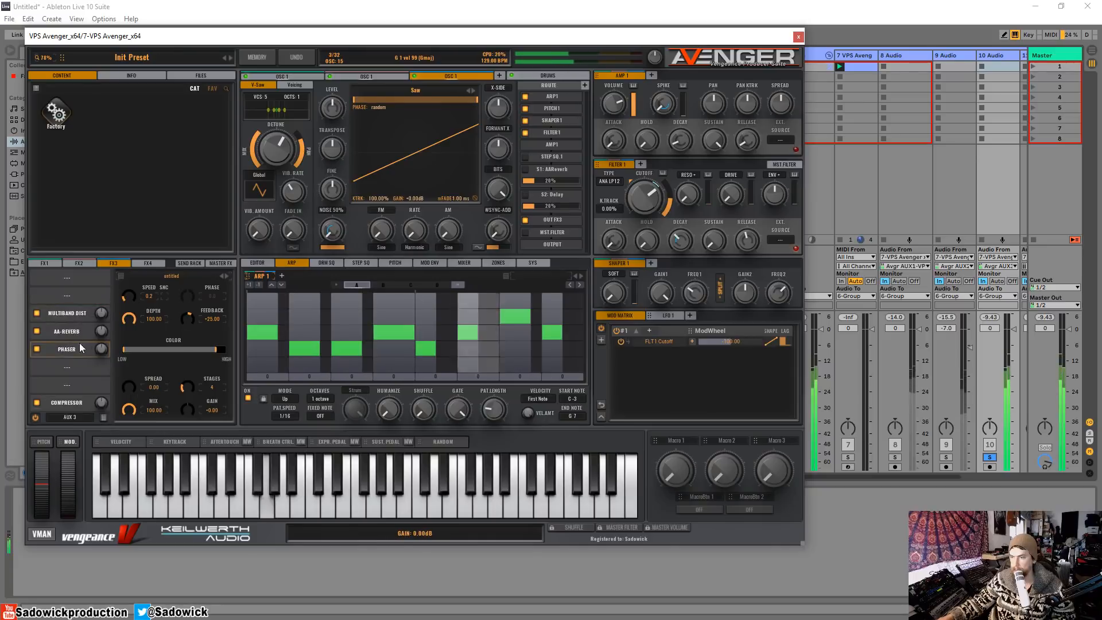
left_click(75, 313)
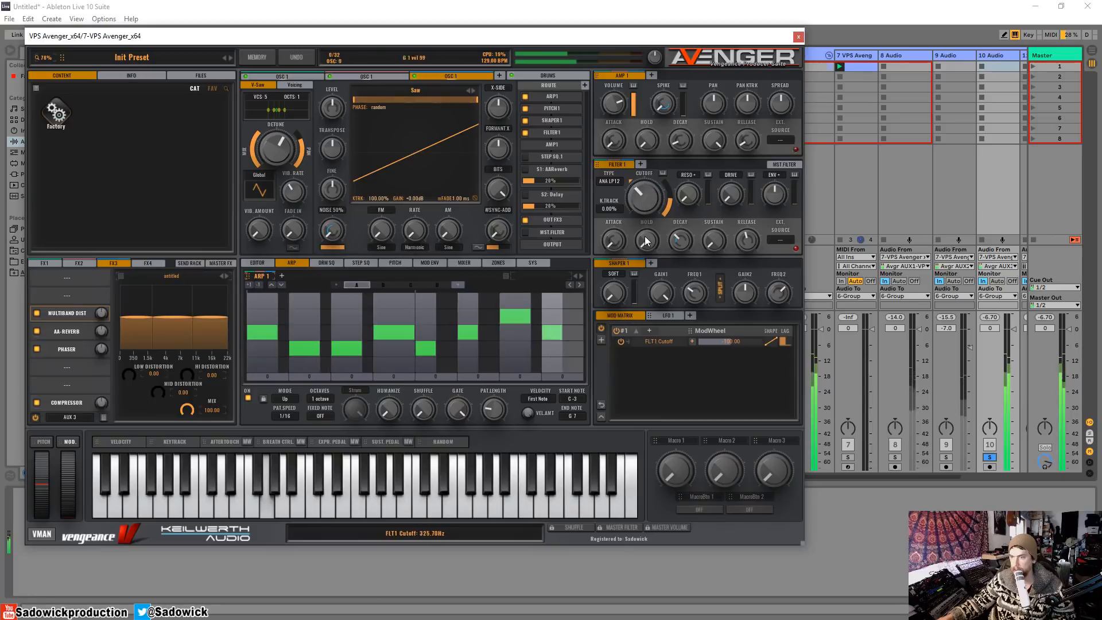
Step: Add a Filter to FX3's slot above the Multiband Dist and lower its cutoff to 50.00
left_click(63, 294)
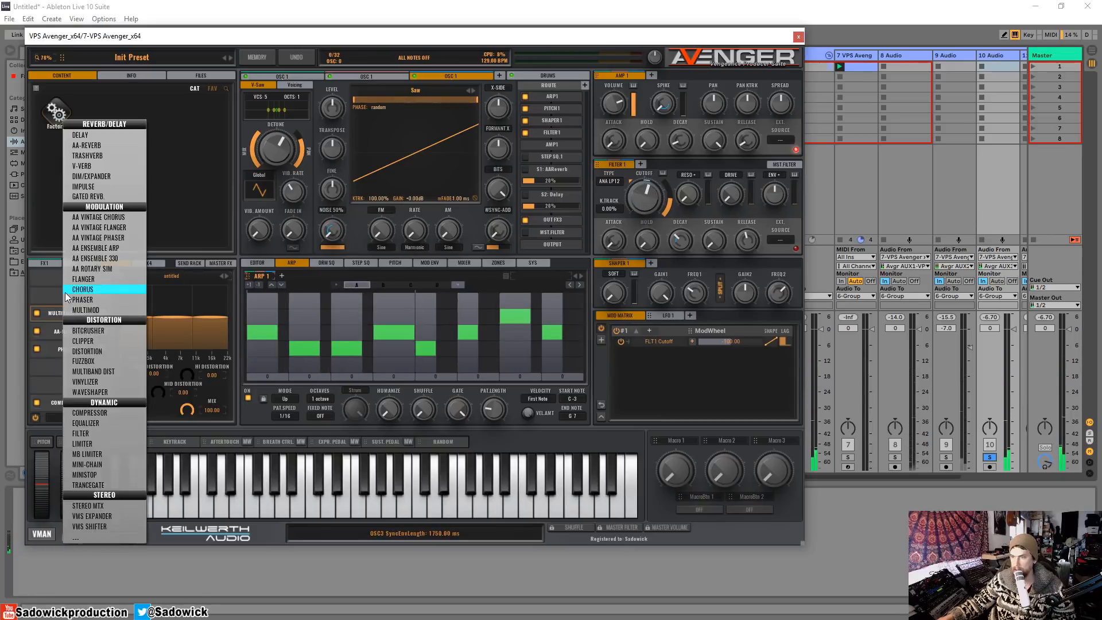
left_click(86, 434)
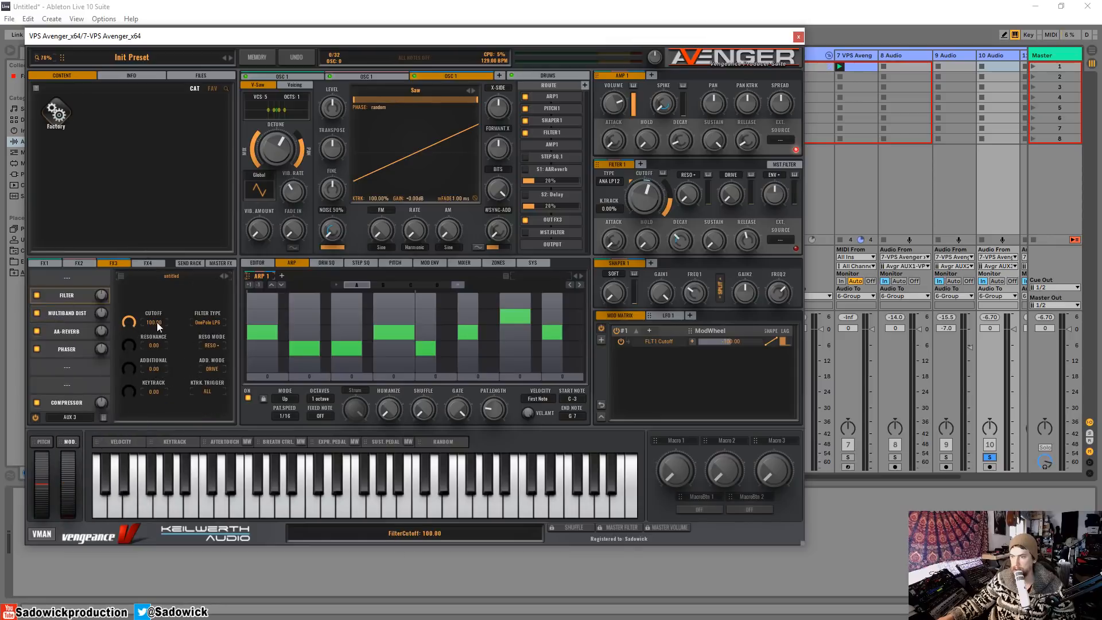
left_click_drag(128, 324, 144, 308)
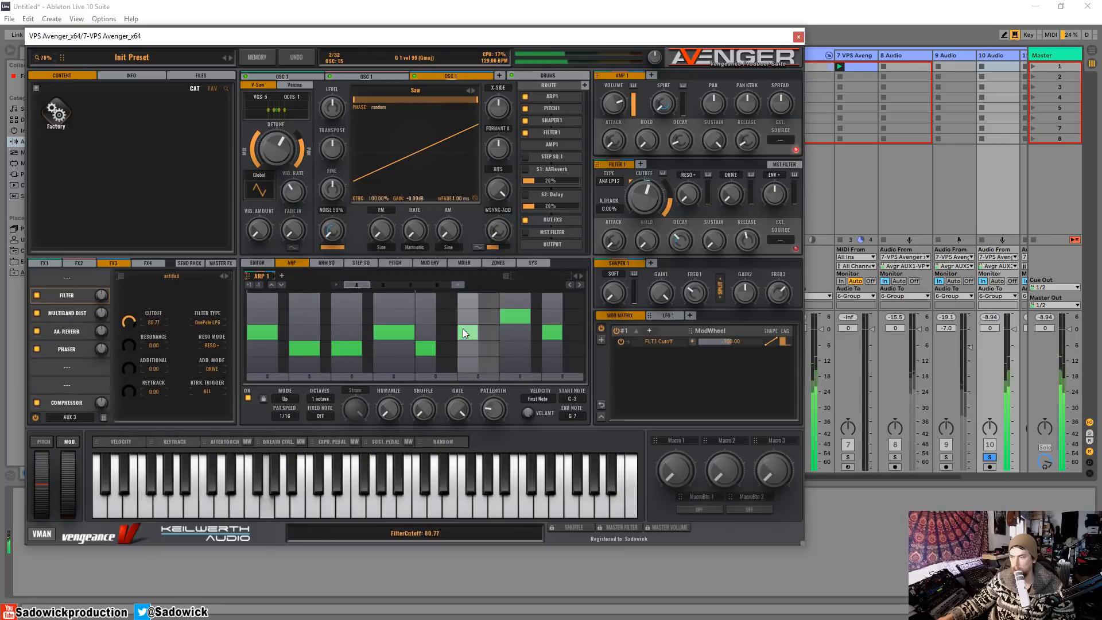
key("space")
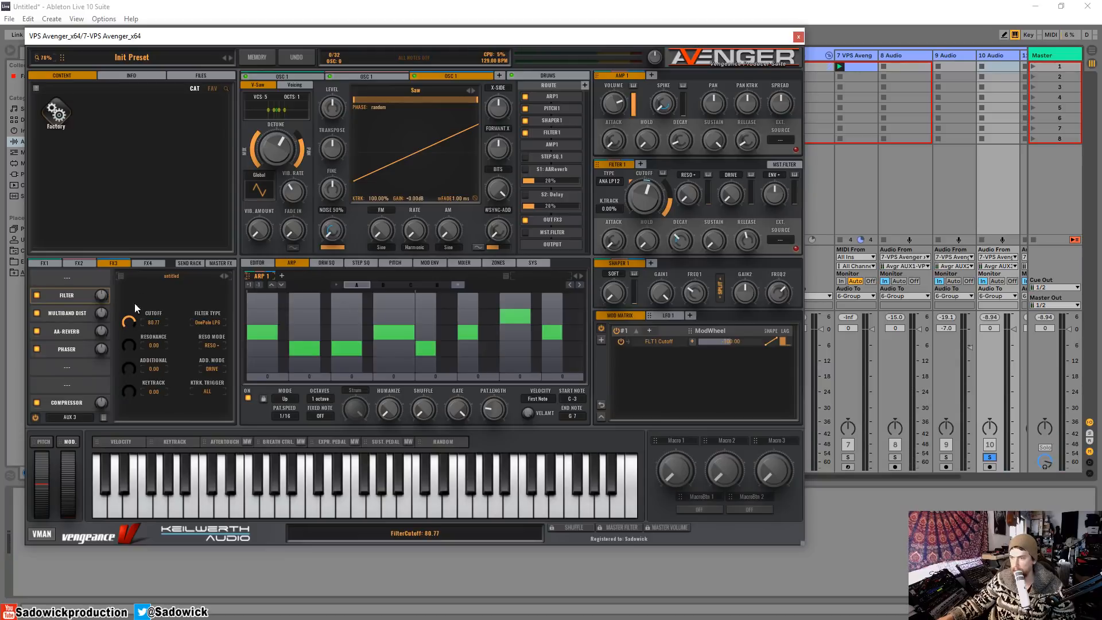
mouse_move(134, 302)
left_mouse_down()
mouse_move(125, 336)
mouse_move(140, 290)
mouse_move(128, 333)
mouse_move(132, 322)
left_mouse_up()
key("space")
Step: Assign Mod Envelope 1 to the FX3 Filter's cutoff, raise the modulation amount, and shorten the envelope's decay to a steep drop
left_click(426, 264)
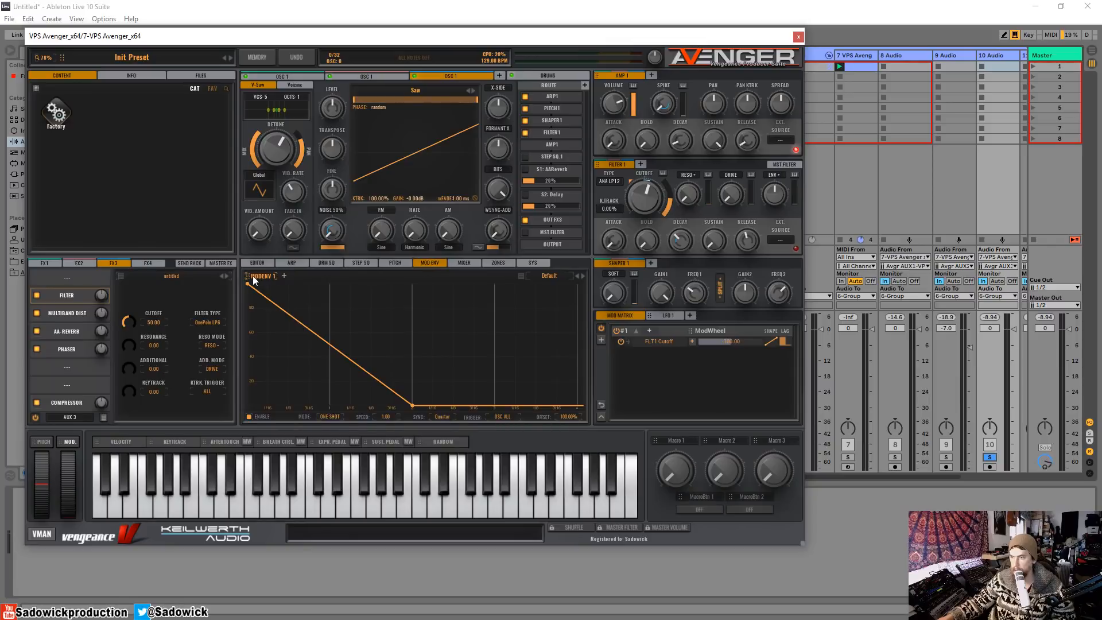
left_click_drag(248, 276, 126, 330)
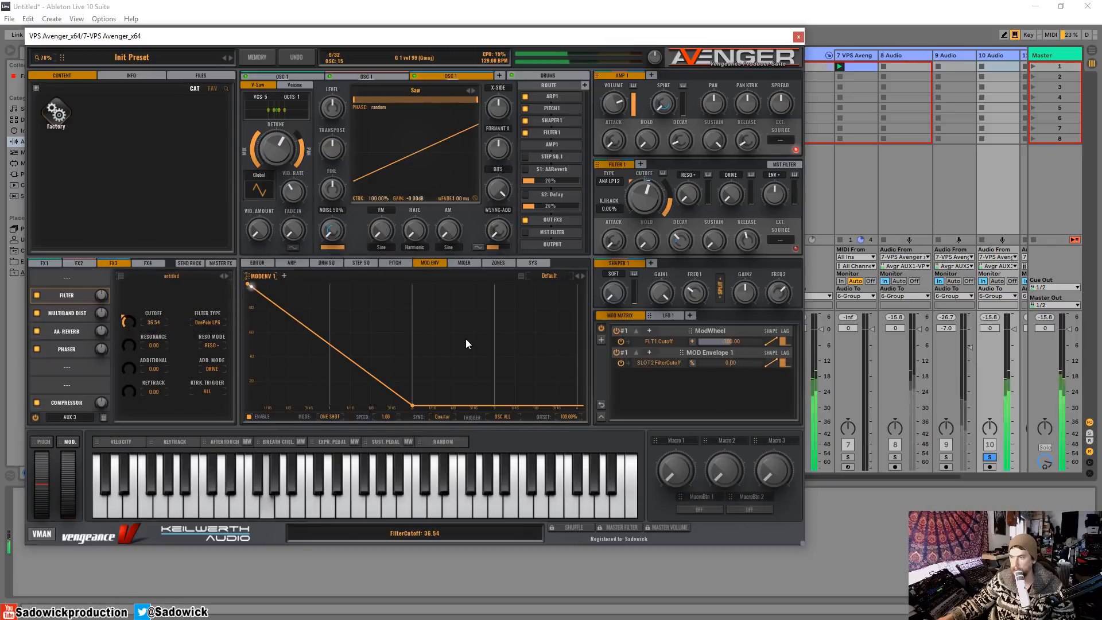
left_click_drag(412, 407, 293, 438)
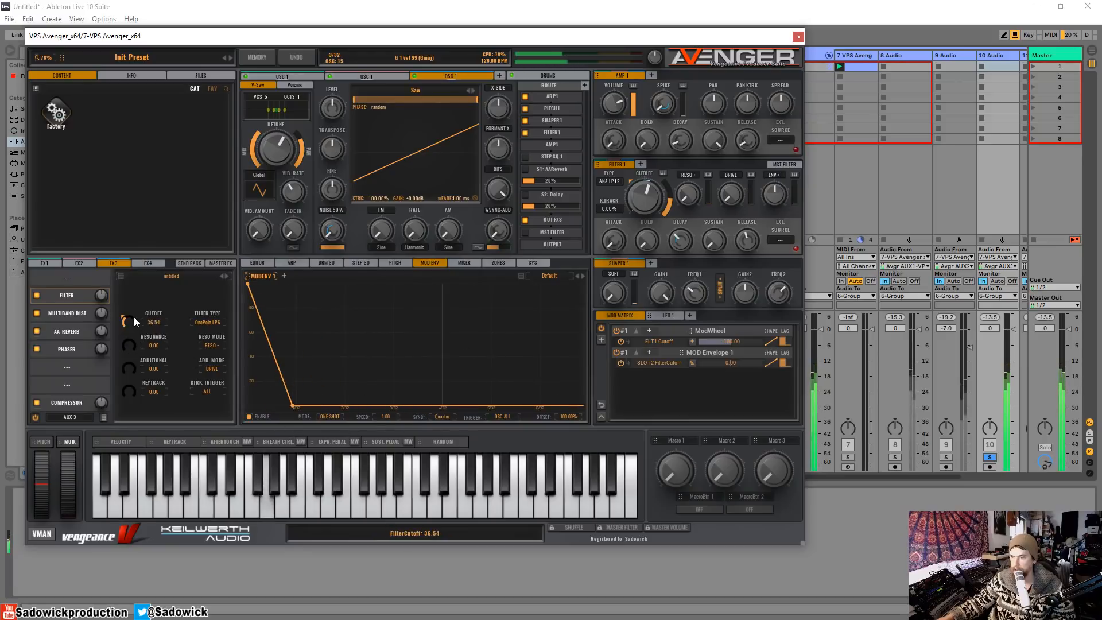
left_click_drag(123, 317, 131, 297)
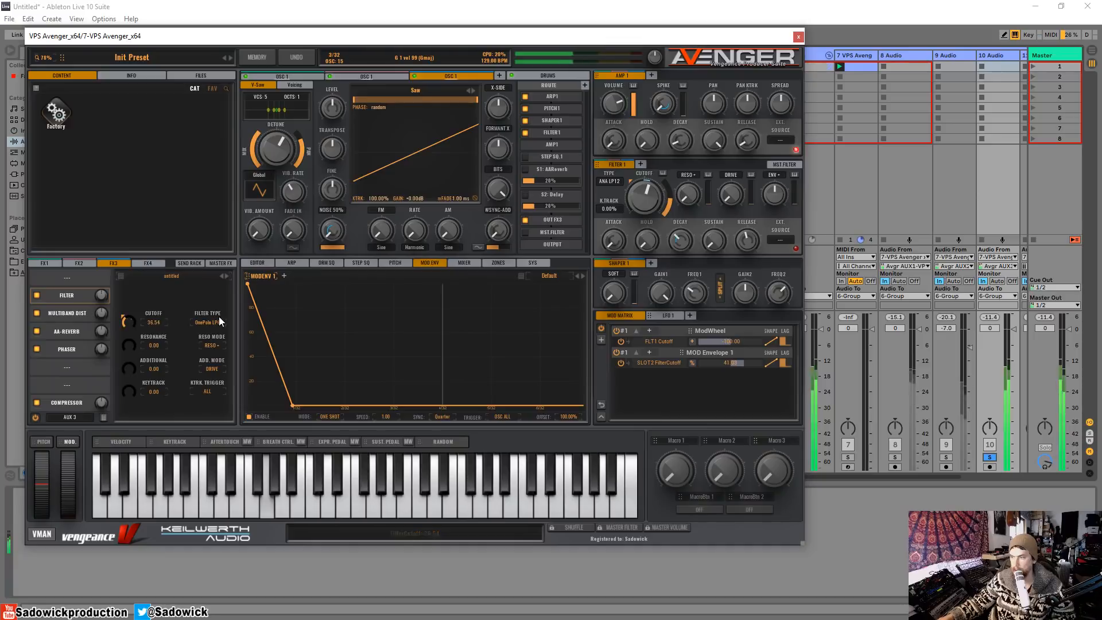
left_click_drag(742, 362, 755, 363)
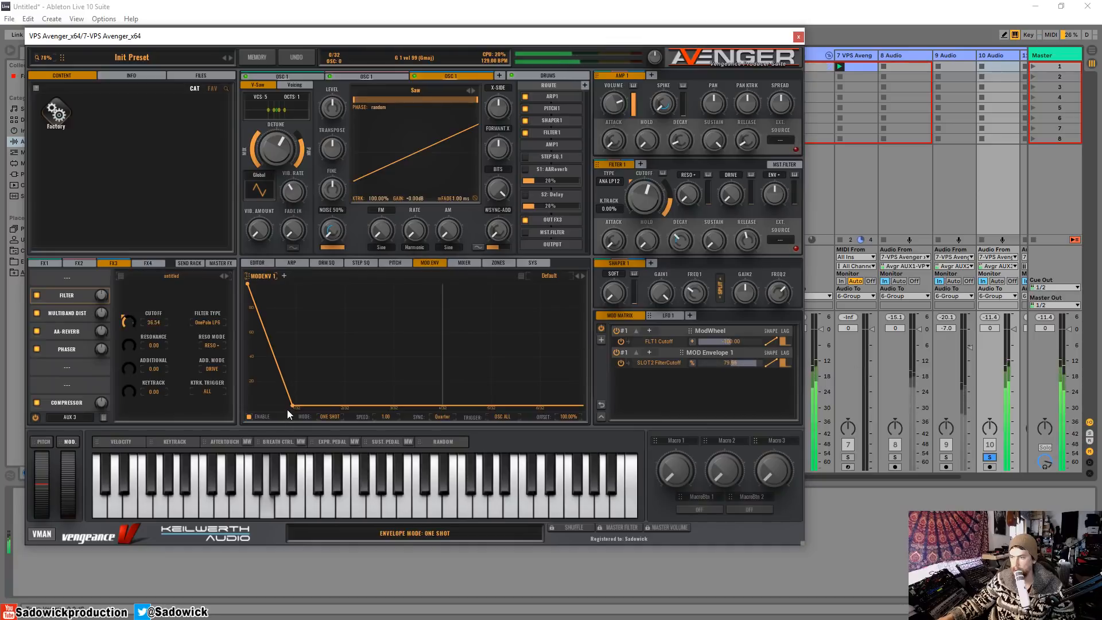
left_click_drag(291, 408, 272, 421)
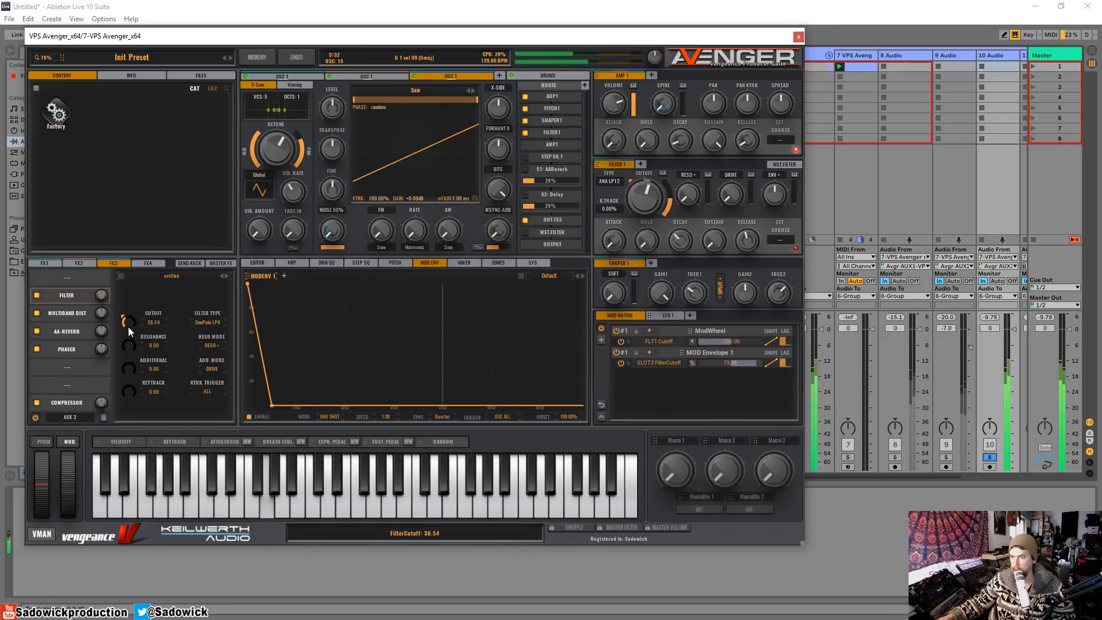
Step: Move the Filter below the Phaser in FX3, set its cutoff to 42.31, and reduce the envelope's modulation amount
left_click_drag(50, 292, 72, 360)
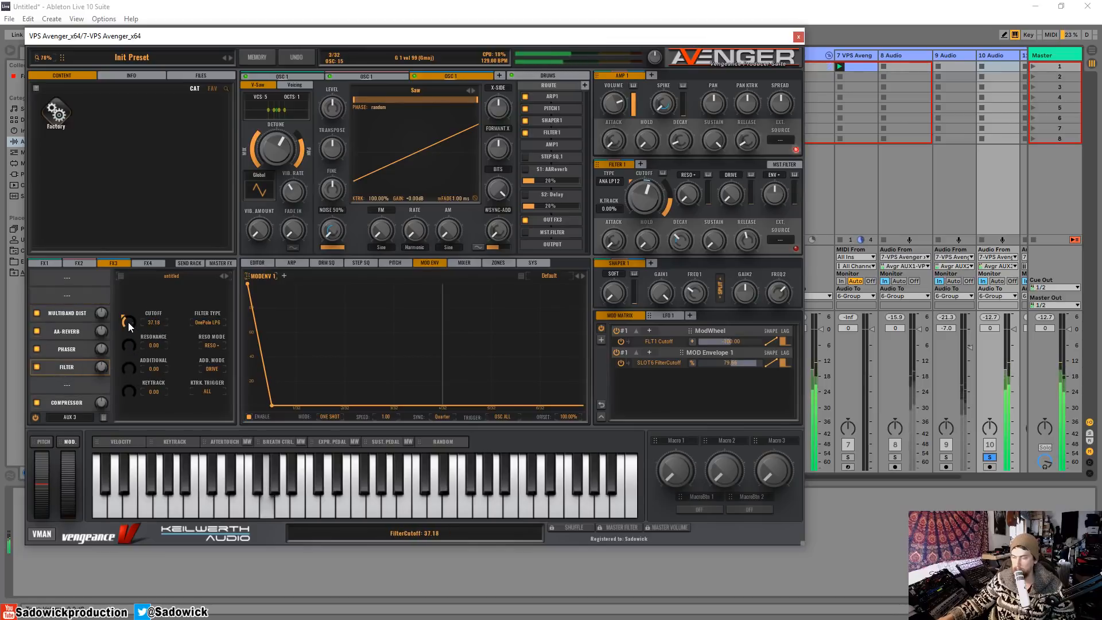
left_click_drag(129, 322, 132, 318)
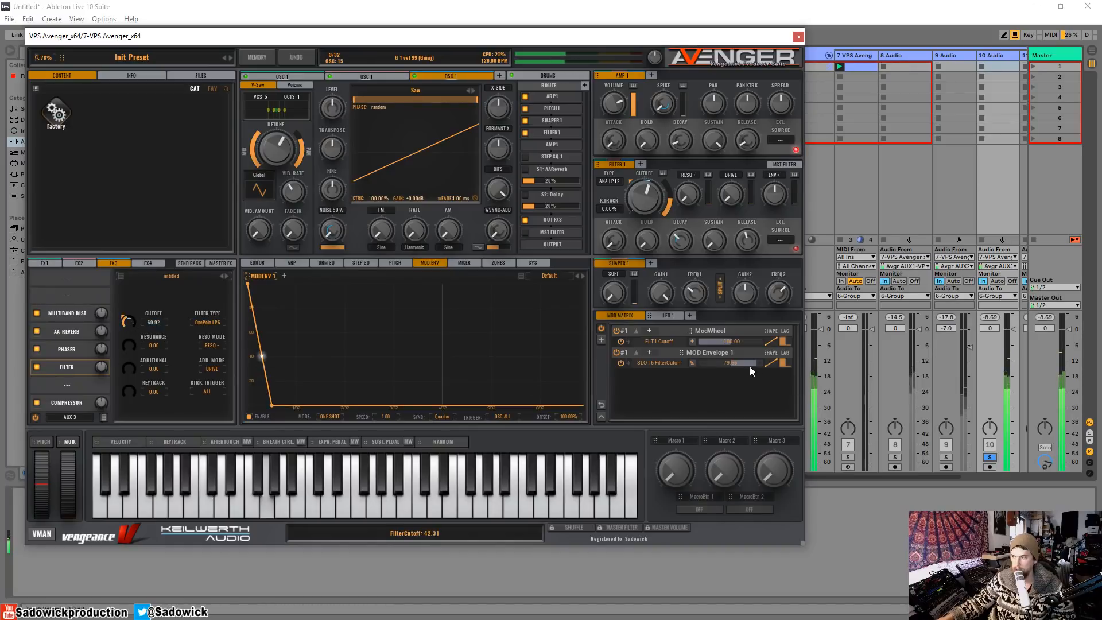
mouse_move(750, 366)
left_mouse_down()
mouse_move(736, 363)
mouse_move(747, 364)
left_mouse_up()
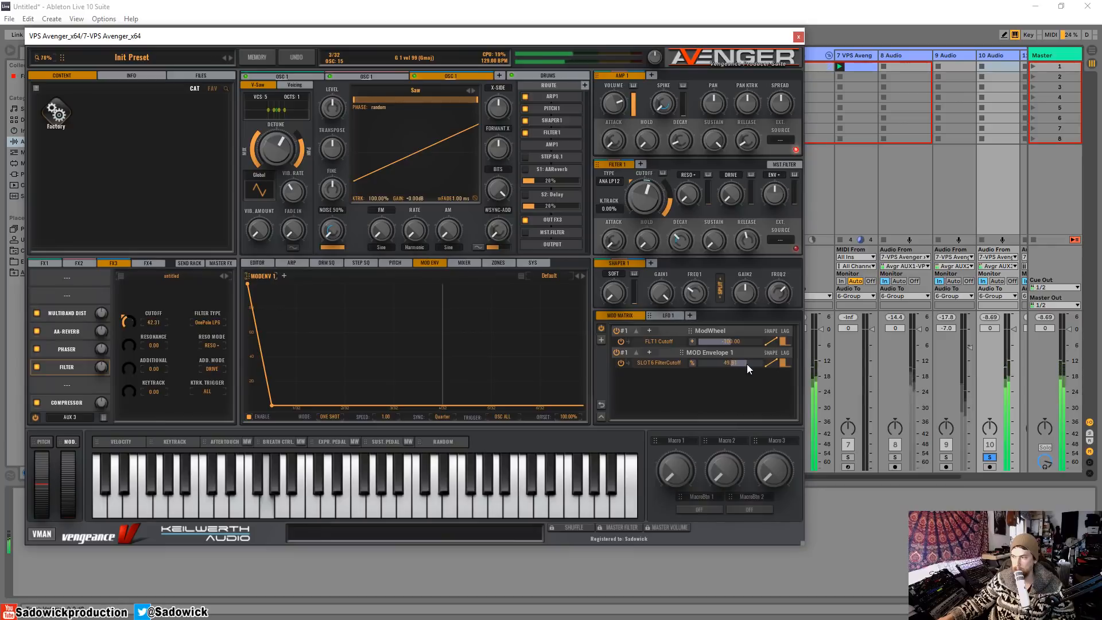
Step: Change the Filter's type to NEX LP24, reduce its envelope modulation to about 46, and move Multiband Dist and Filter directly above the Compressor
left_click(208, 322)
mouse_move(225, 333)
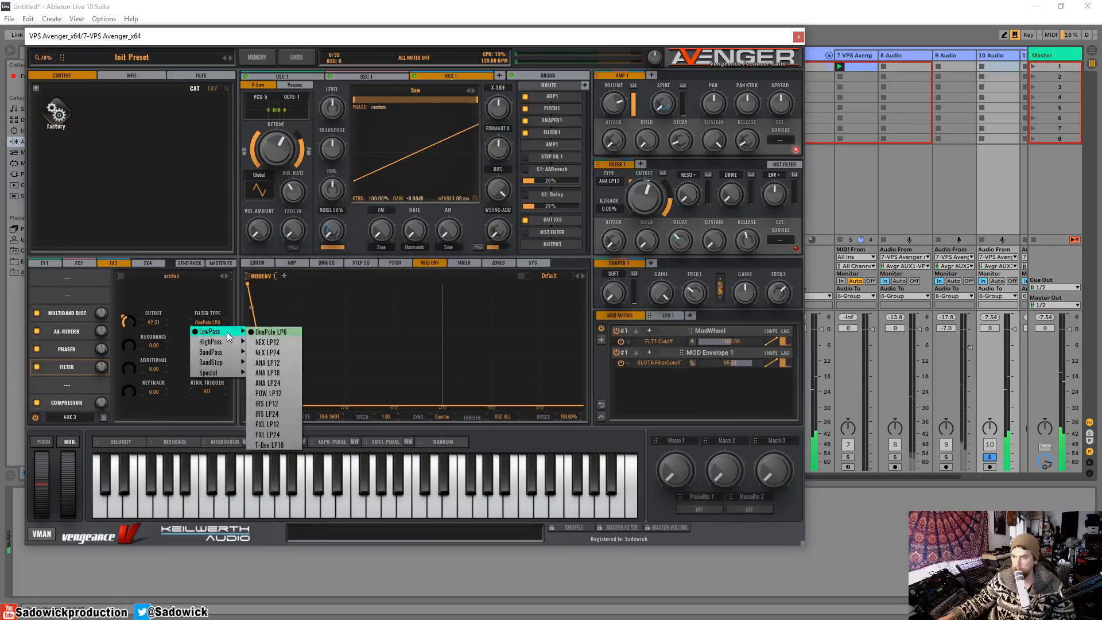
left_click(290, 355)
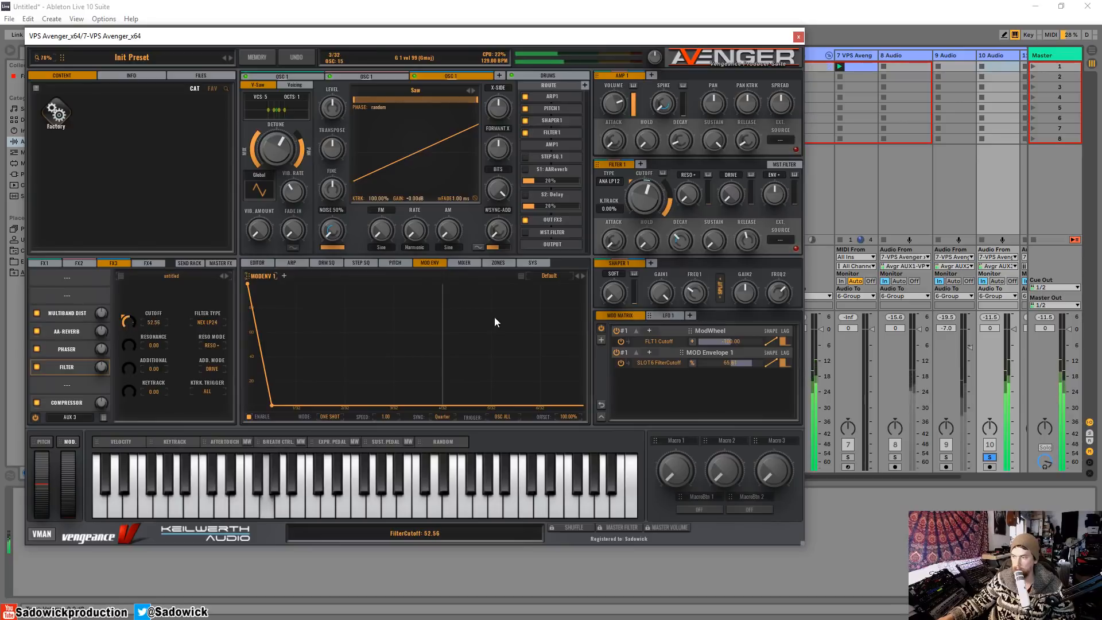
left_click_drag(743, 364, 737, 364)
left_click_drag(135, 321, 69, 385)
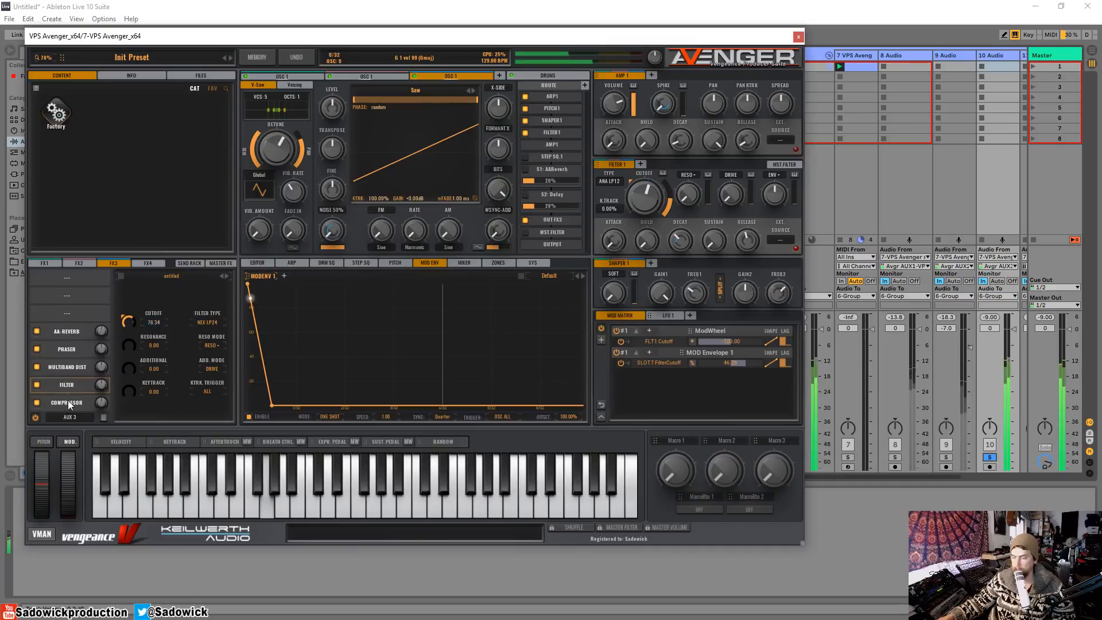
Step: Close the Avenger window, unsolo track 10, and narrow the MIDI tracks so that all audio tracks fit in view
left_click(798, 36)
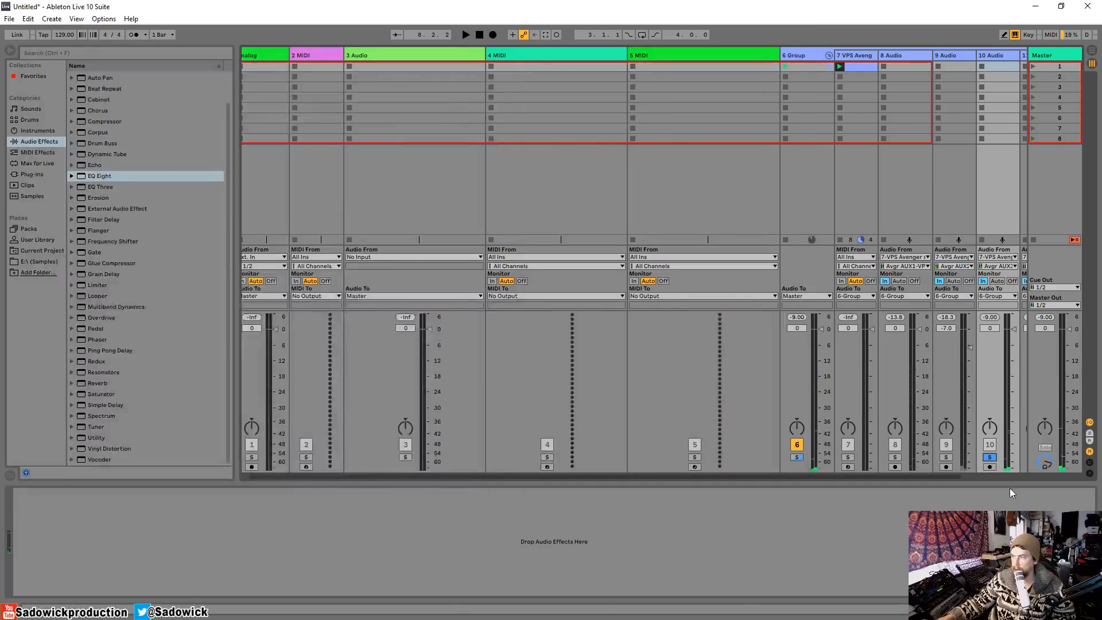
left_click(990, 457)
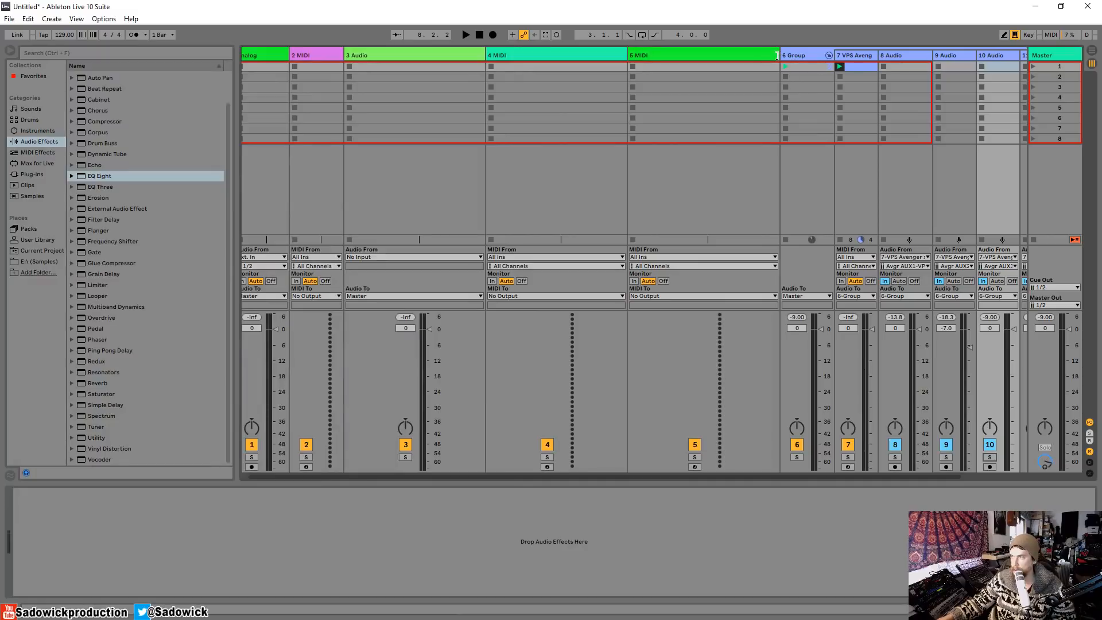
left_click_drag(779, 54, 540, 52)
Step: Play the full mix and compare it with track 10 soloed, leaving the solo off
key("space")
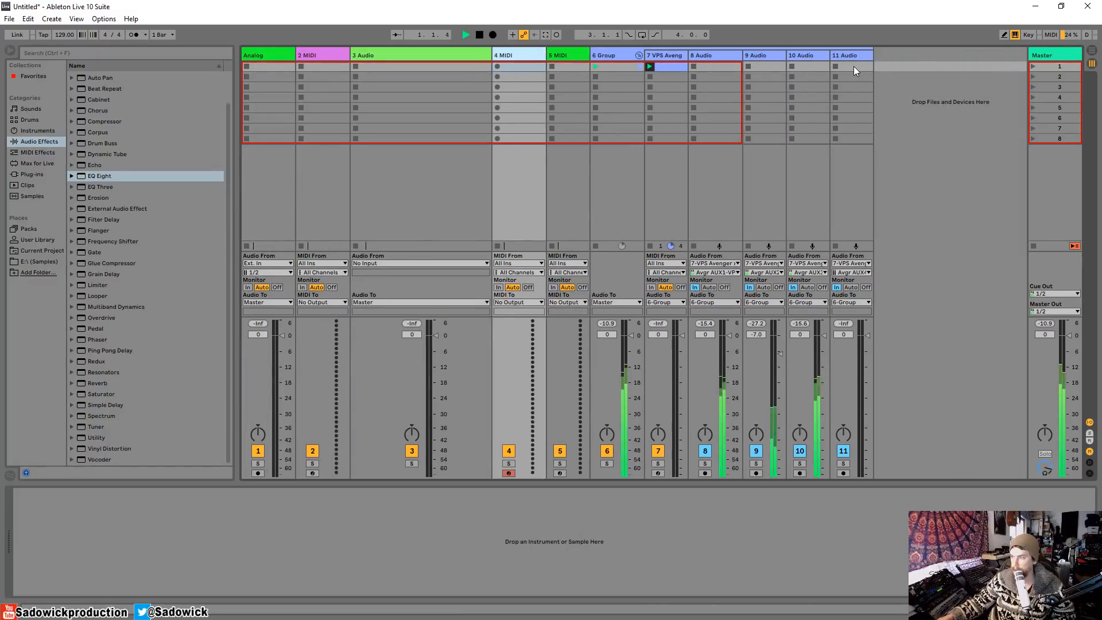
left_click(806, 54)
left_click(804, 463)
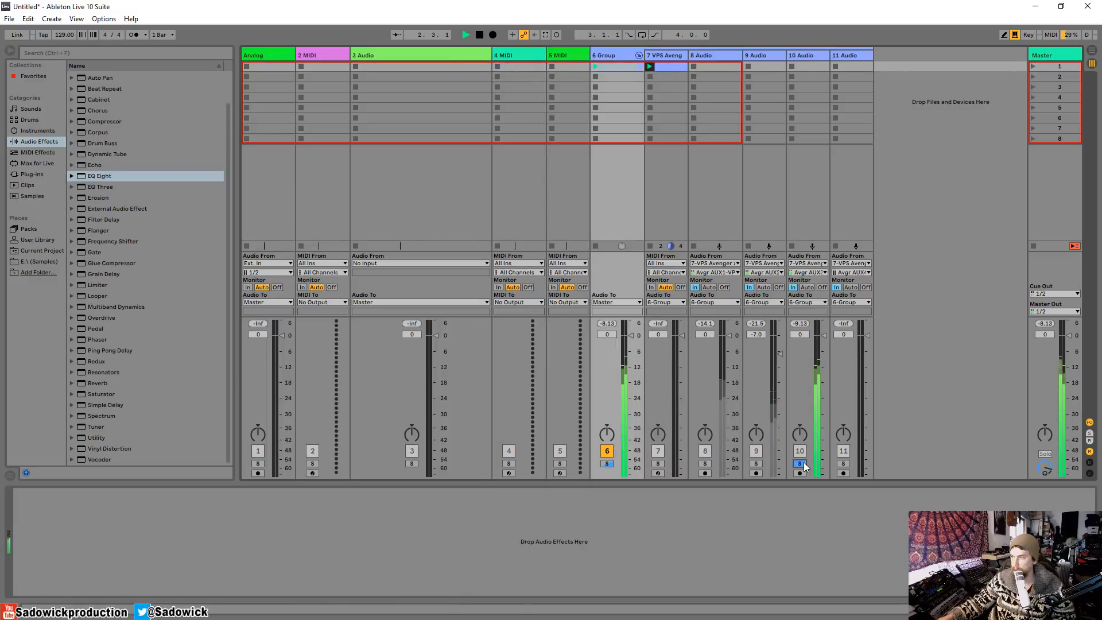
left_click(804, 463)
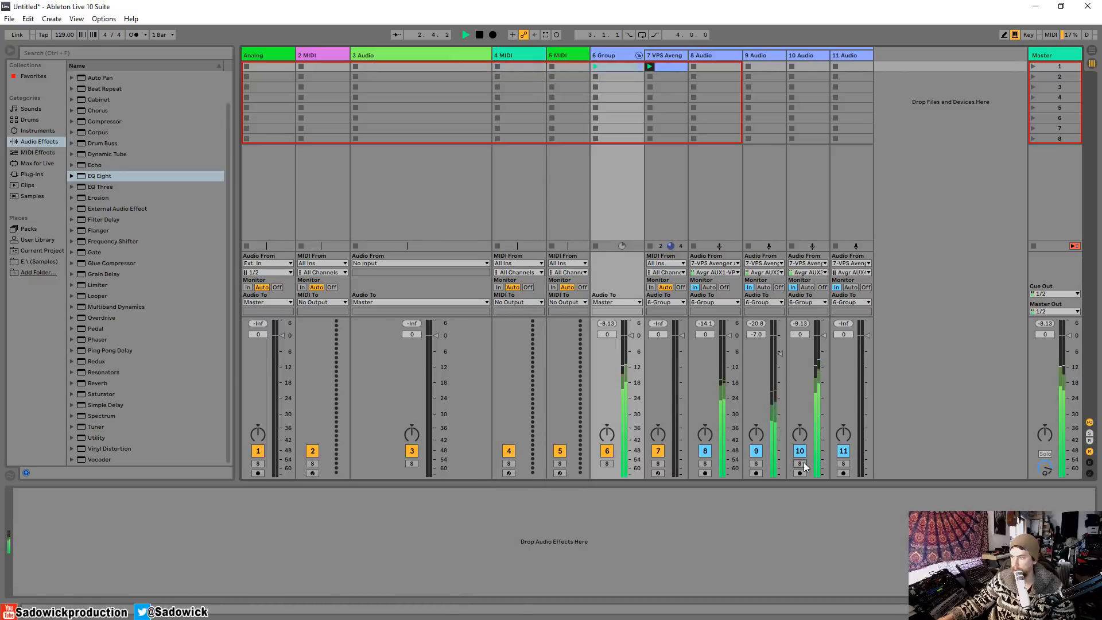
Step: Mute tracks 9 and 10 and play back track 8 on its own
left_click(757, 450)
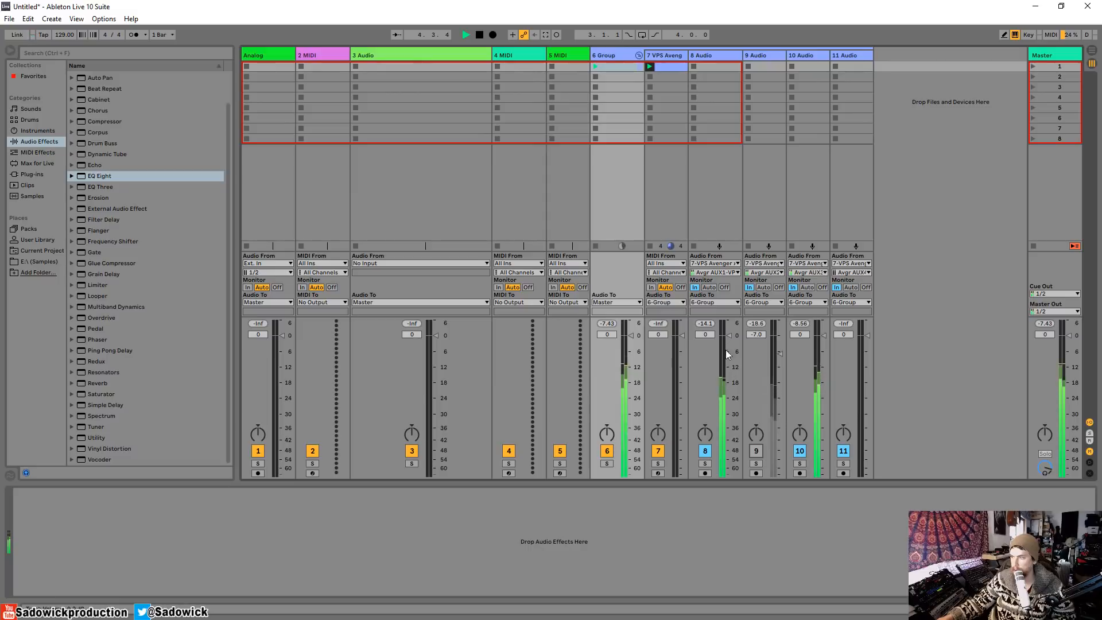
key("space")
left_click(714, 55)
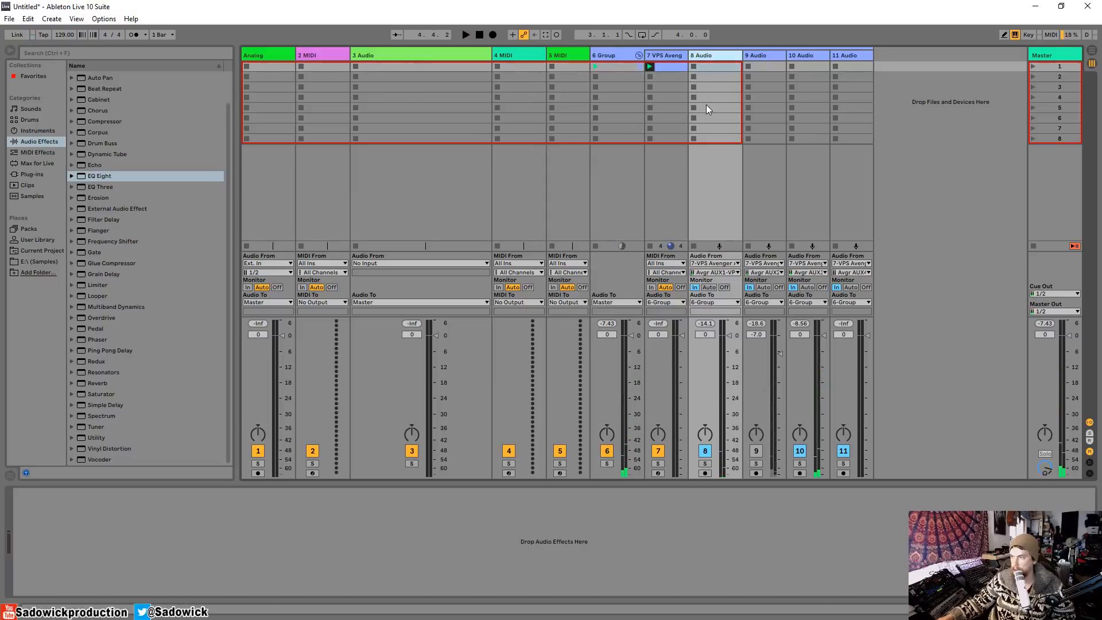
key("space")
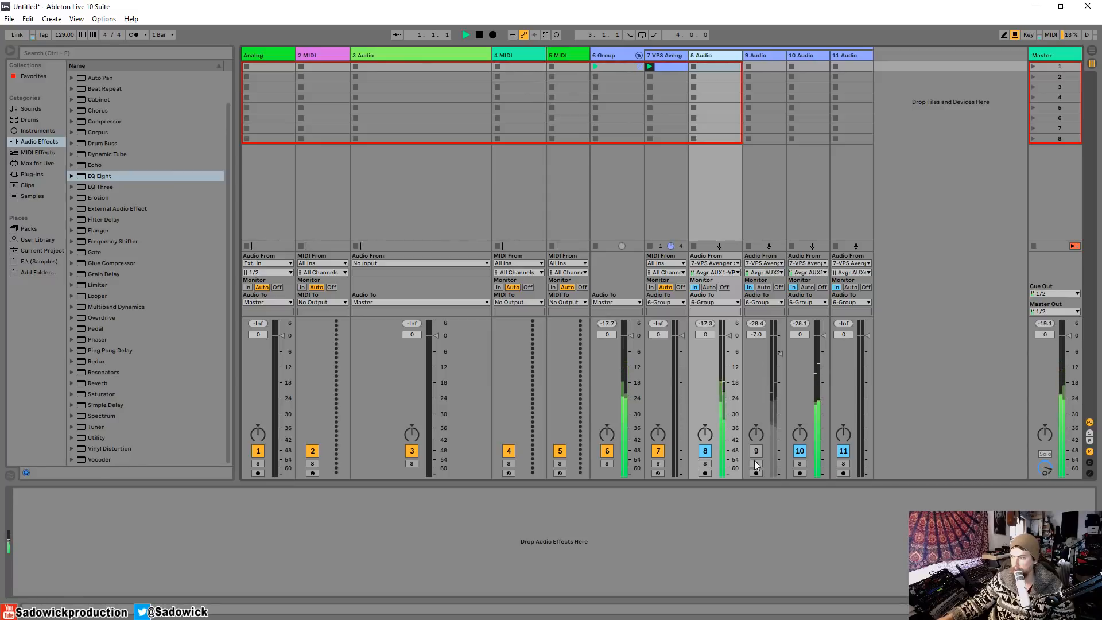
left_click(799, 451)
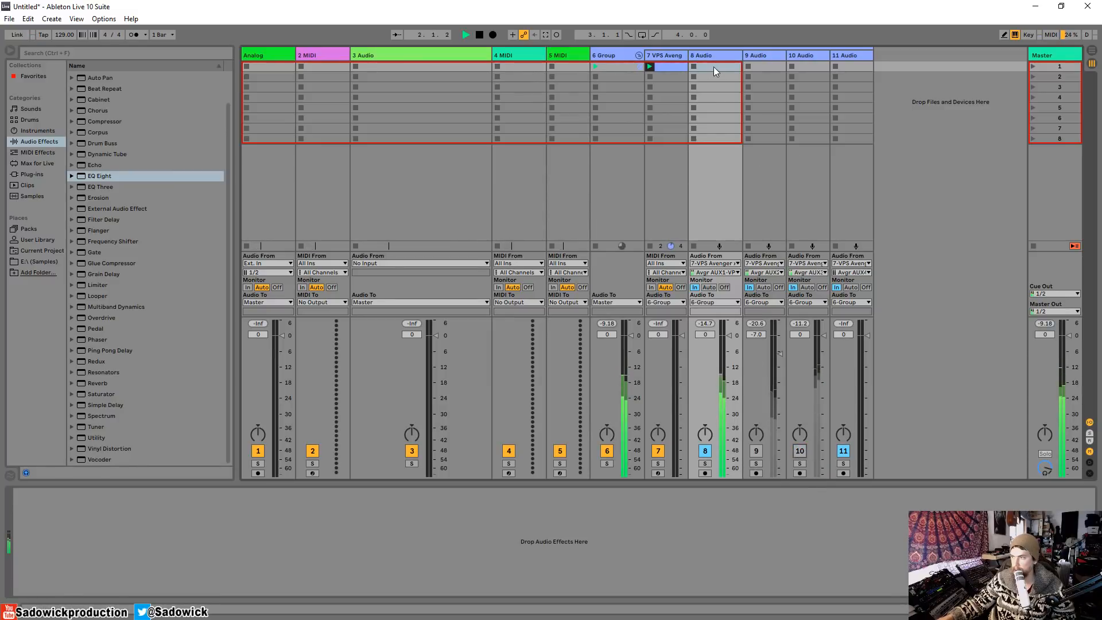
key("space")
Step: Add an EQ Eight to track 8 and insert a Utility before it with its gain set to 6.11 dB
left_click(100, 176)
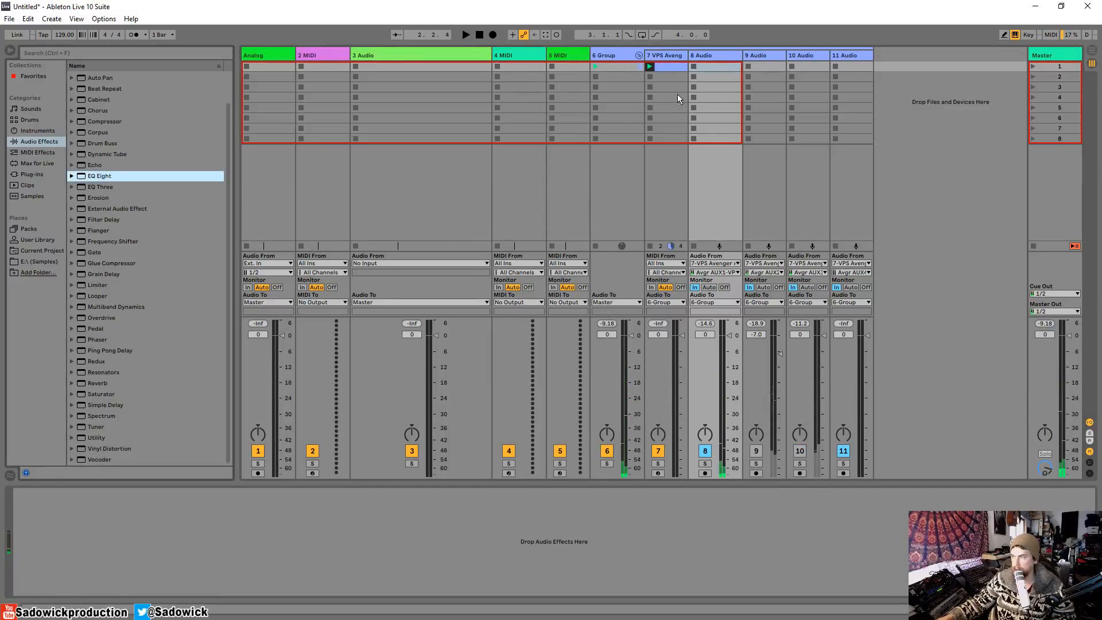
left_click_drag(100, 176, 712, 57)
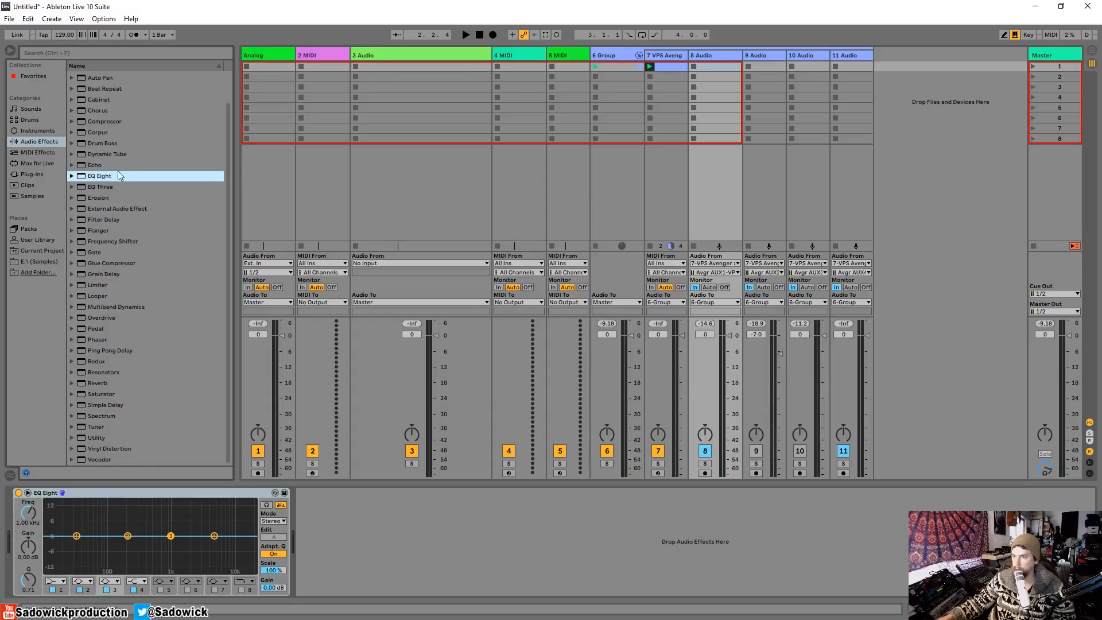
key("space")
key("space")
left_click_drag(99, 438, 73, 517)
key("space")
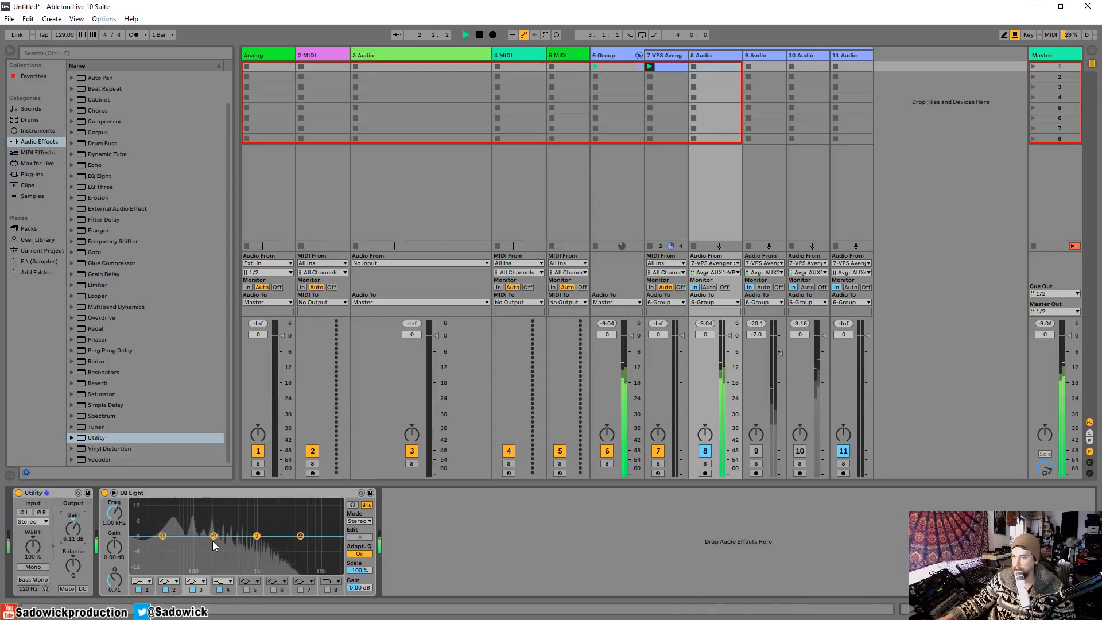
Step: Shape track 8's EQ Eight with a 4.83 dB cut at about 82.5 Hz and a 5.33 dB high-shelf boost at 1.50 kHz
left_click_drag(214, 535, 190, 547)
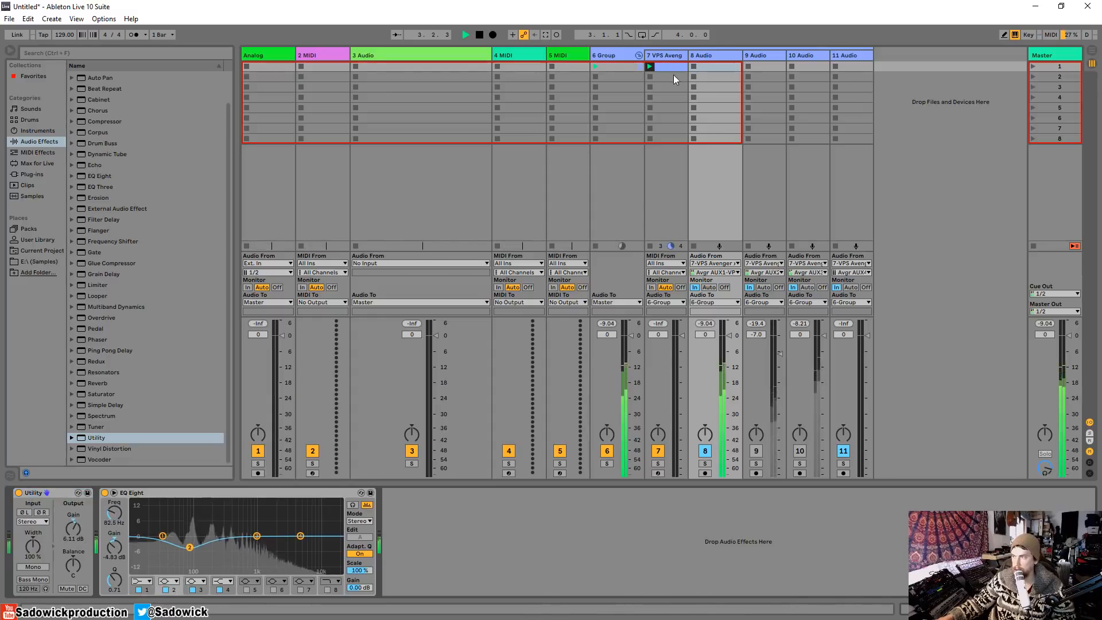
left_click_drag(257, 535, 267, 523)
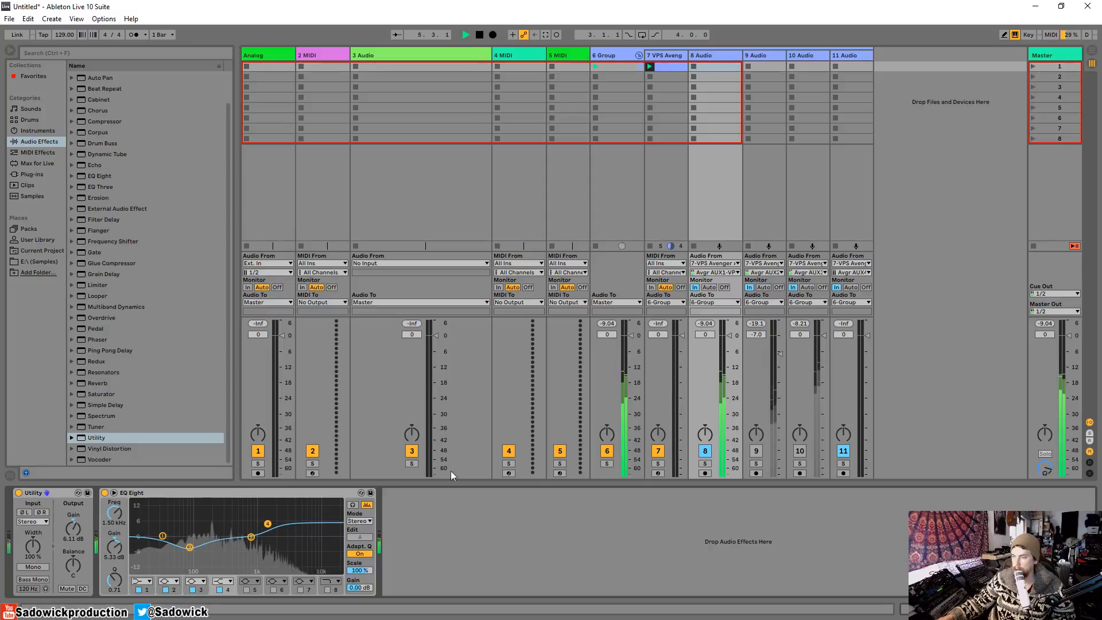
key("space")
Step: Unmute track 9 and add a Compressor after its EQ Eight
left_click(755, 451)
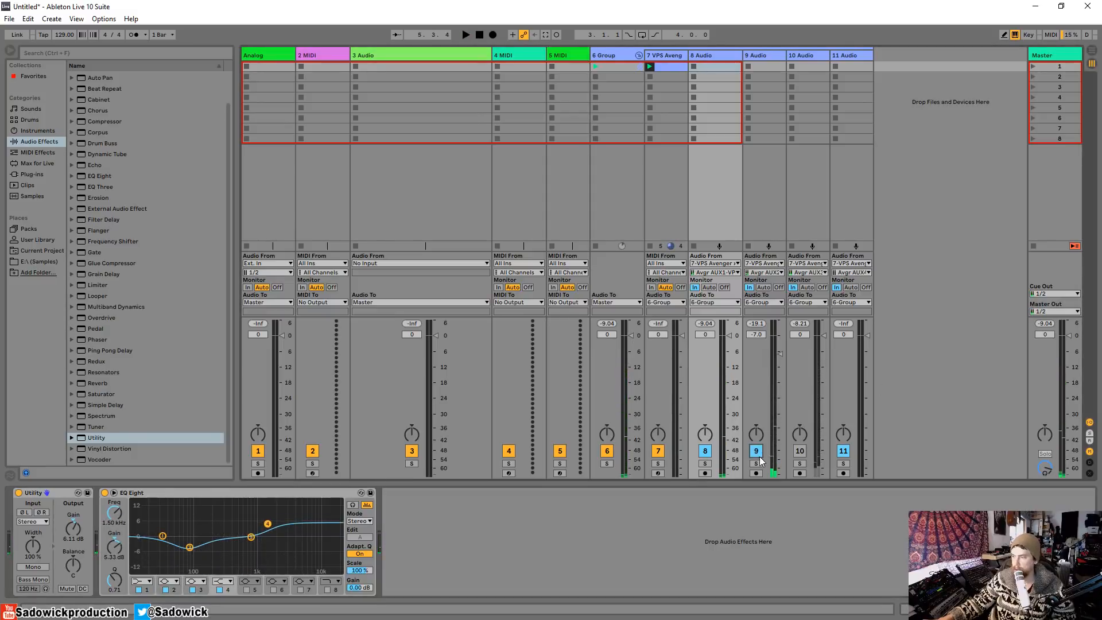
left_click(770, 56)
key("space")
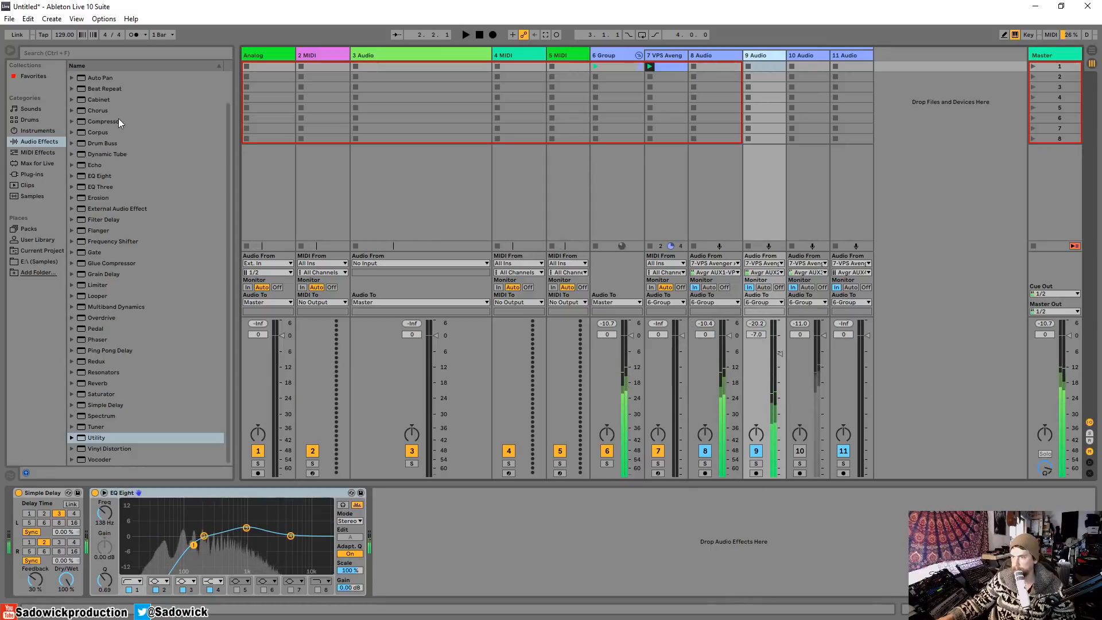
left_click_drag(119, 118, 490, 541)
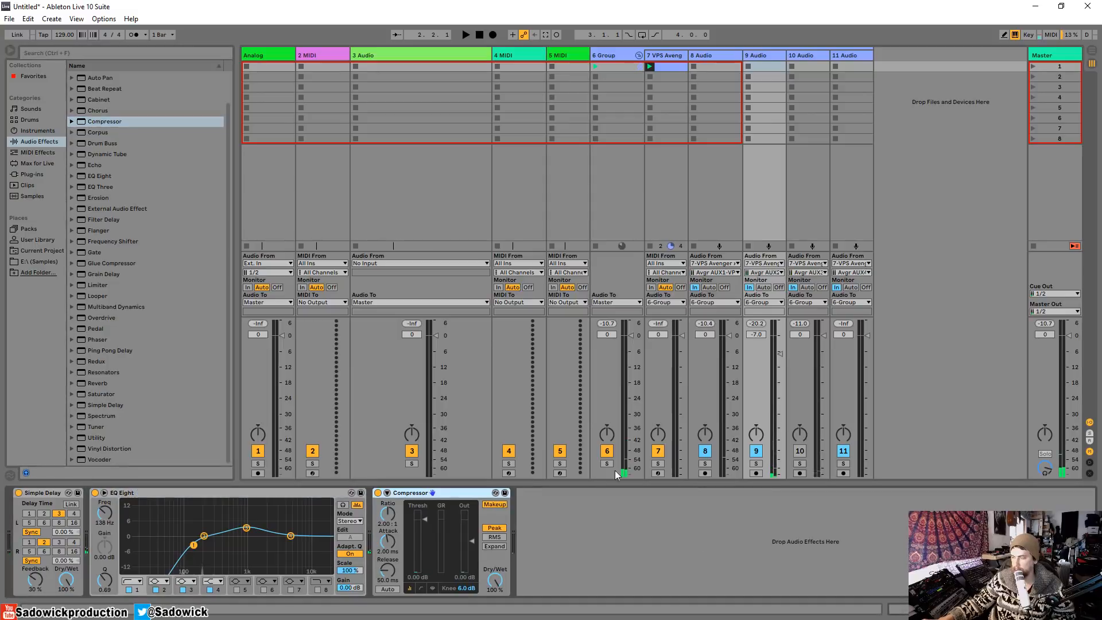
Step: Set track 9's Compressor threshold to -10.9 dB, raise its ratio to about 4.9:1, and solo the track during playback
left_click_drag(426, 520, 388, 482)
key("space")
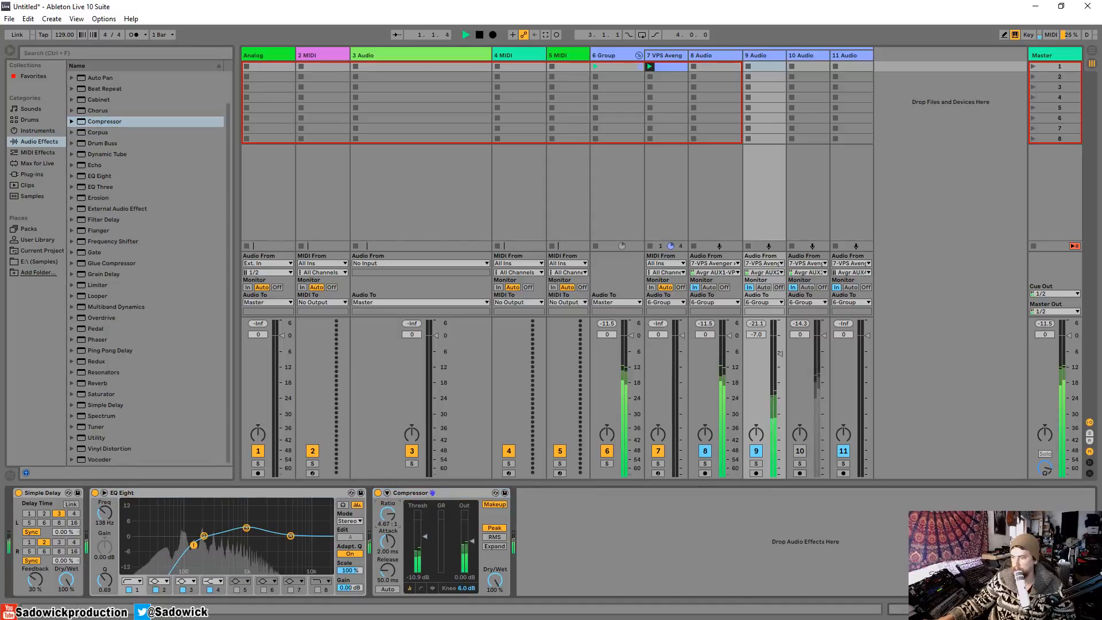
left_click(755, 463)
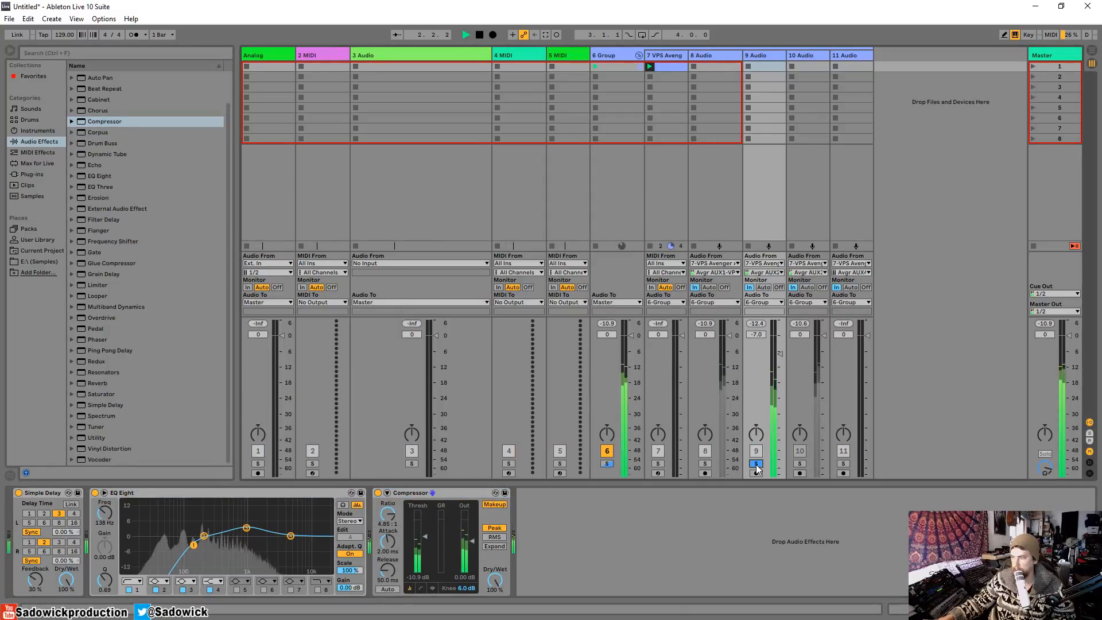
Step: Lower track 9's Compressor threshold to -17.5 dB and take the track out of solo
left_click_drag(419, 535, 419, 546)
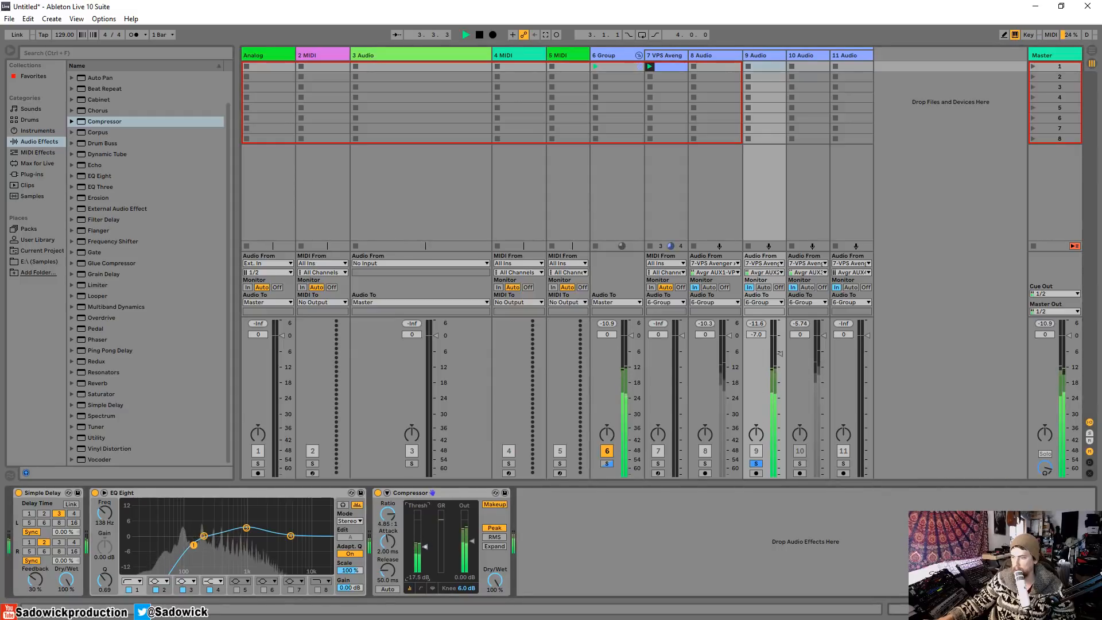
left_click(757, 463)
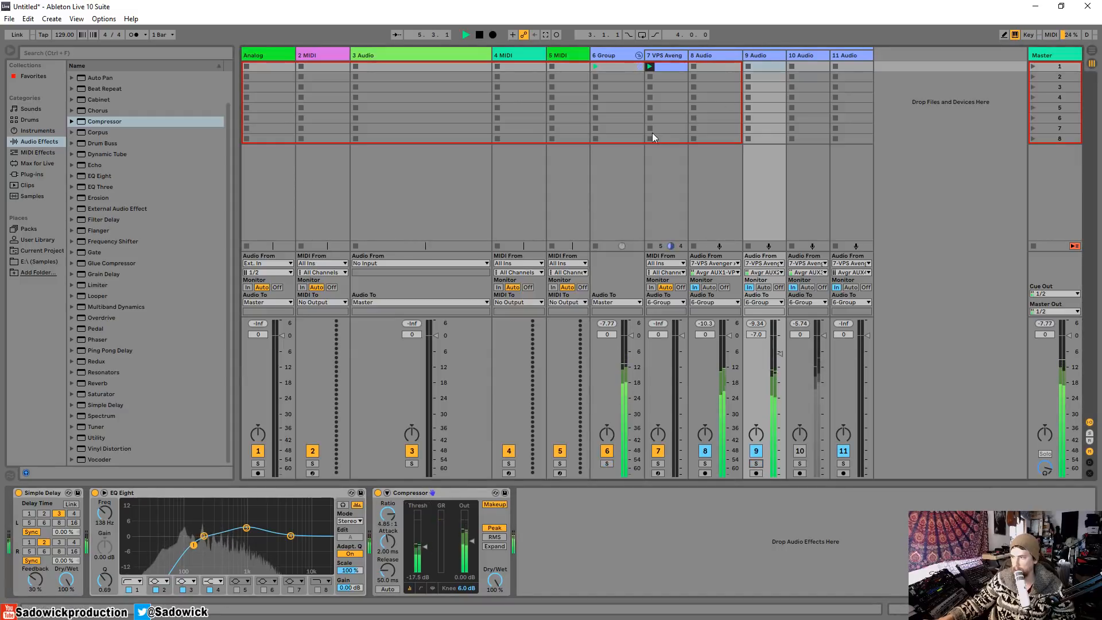
Step: Try the Filter 1 cutoff in VPS Avenger on track 7 at about 1969 Hz during playback and close the plugin window
left_click(666, 54)
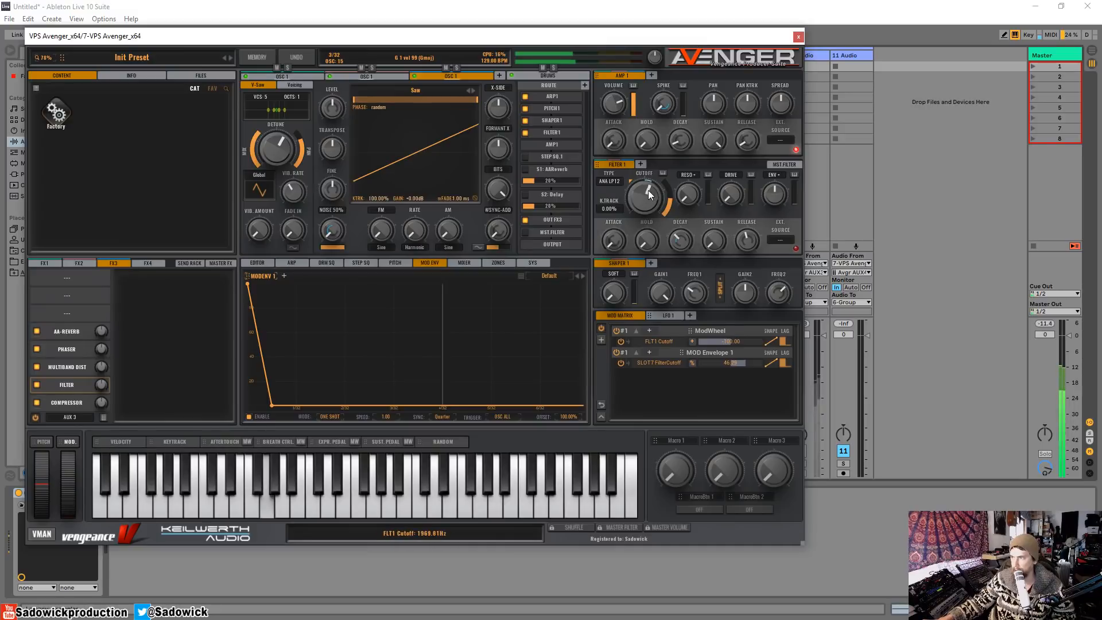
left_click(801, 36)
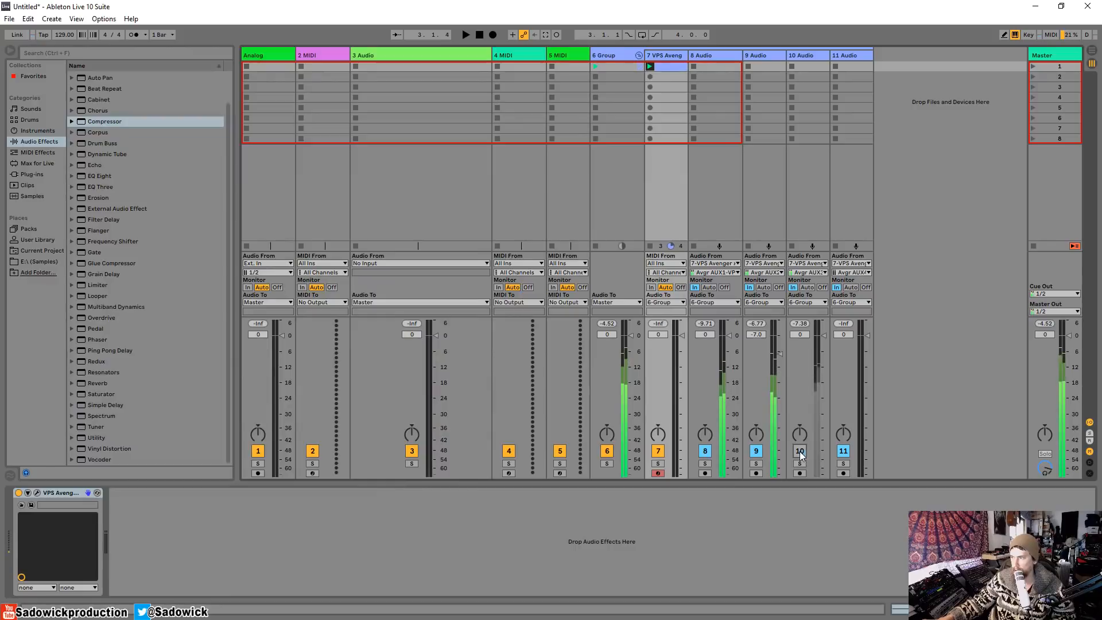
Step: Unmute track 10, add an EQ Eight to it, and solo the track during playback
left_click(800, 464)
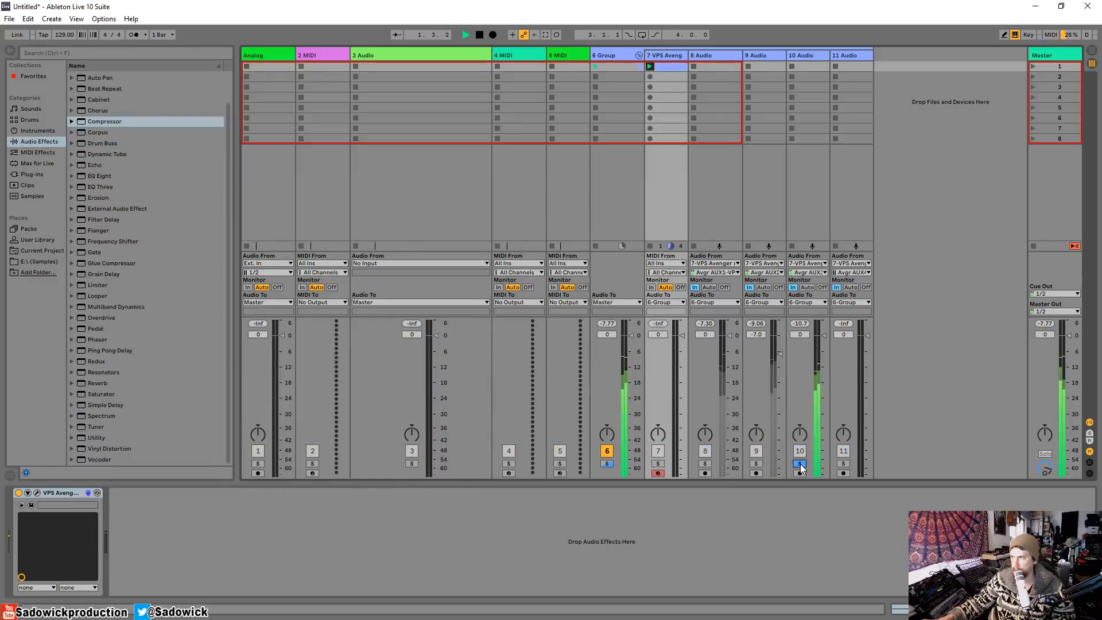
left_click(800, 464)
left_click(815, 58)
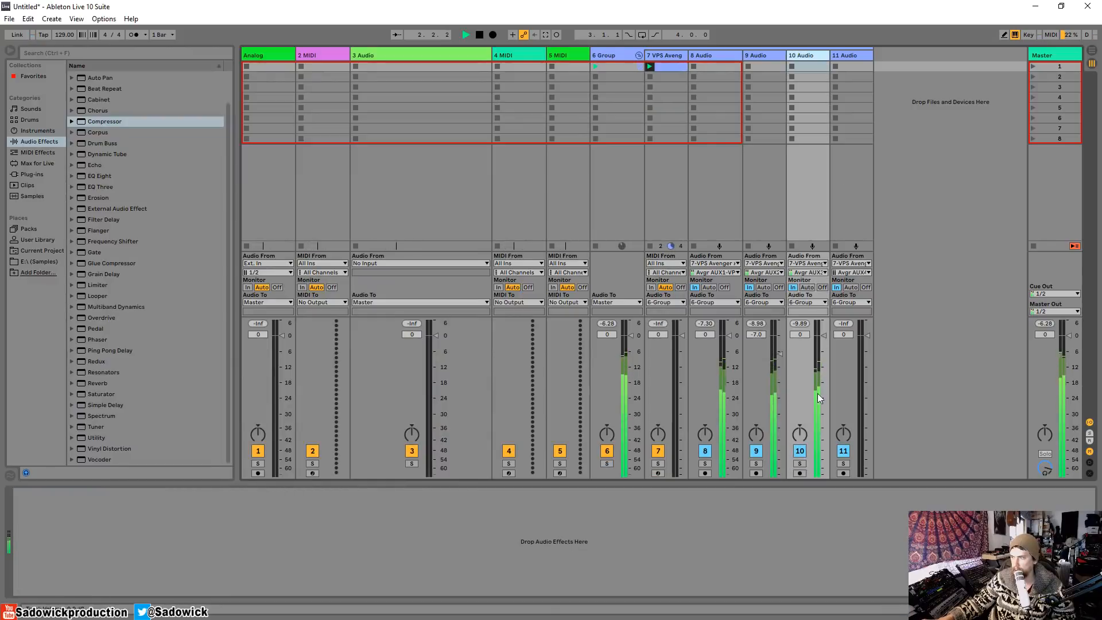
key("space")
left_click_drag(105, 177, 246, 534)
left_click(801, 462)
key("space")
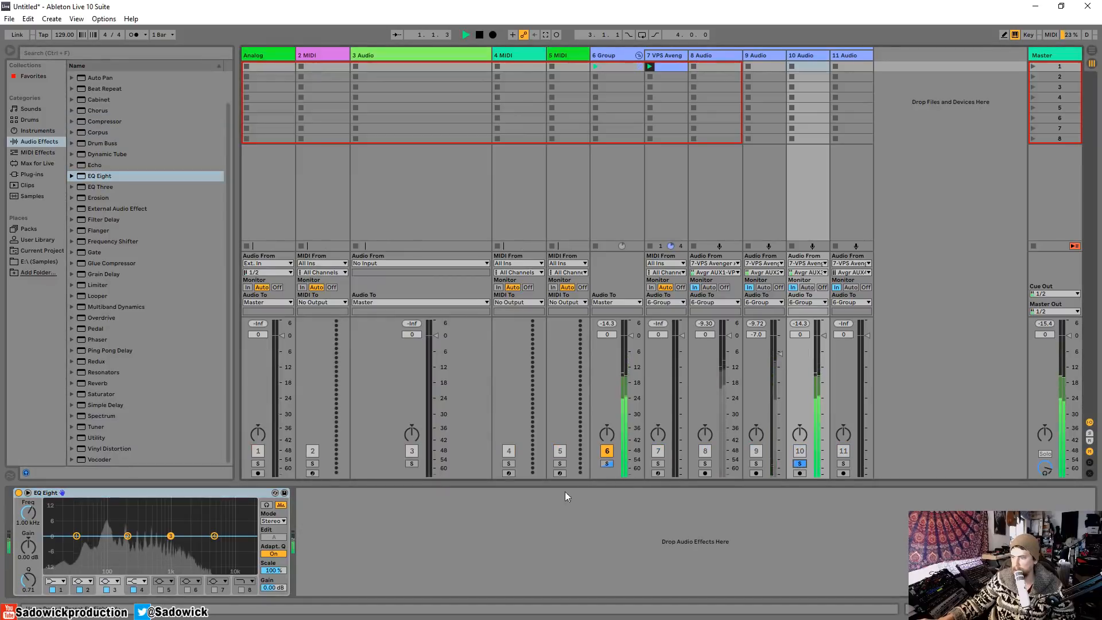
Step: Shape track 10's EQ Eight with a low cut and a high-band reduction of -7.56 dB at 2.67 kHz
left_click_drag(78, 536, 137, 544)
left_click_drag(214, 536, 196, 554)
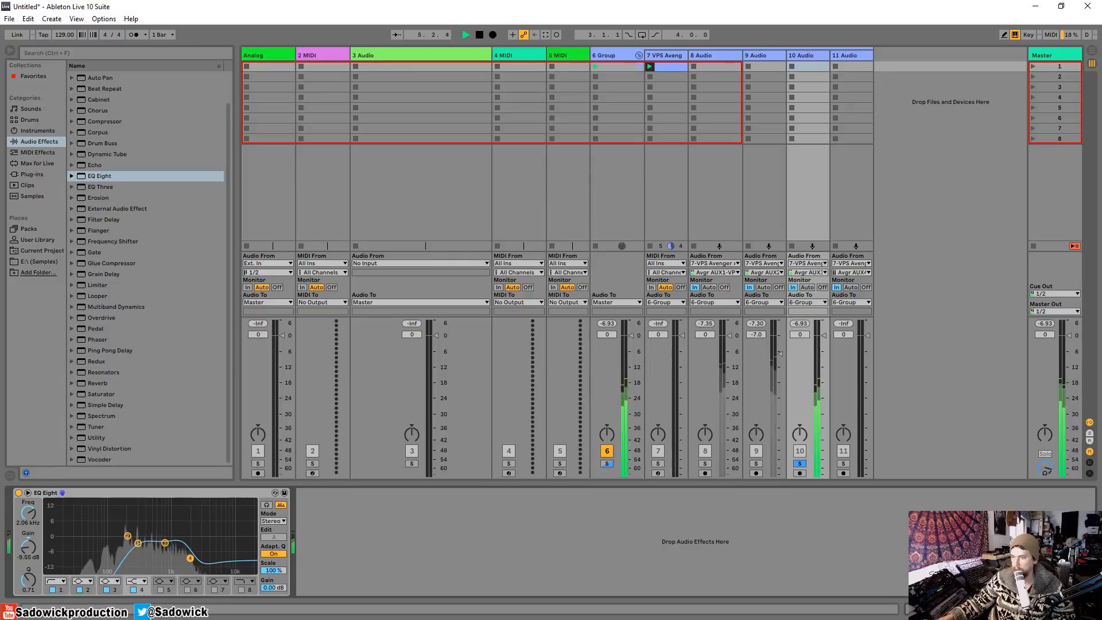
Step: Unsolo track 10, pan track 9 left and track 10 right, and lower track 10's volume to -5.0 dB
left_click(802, 464)
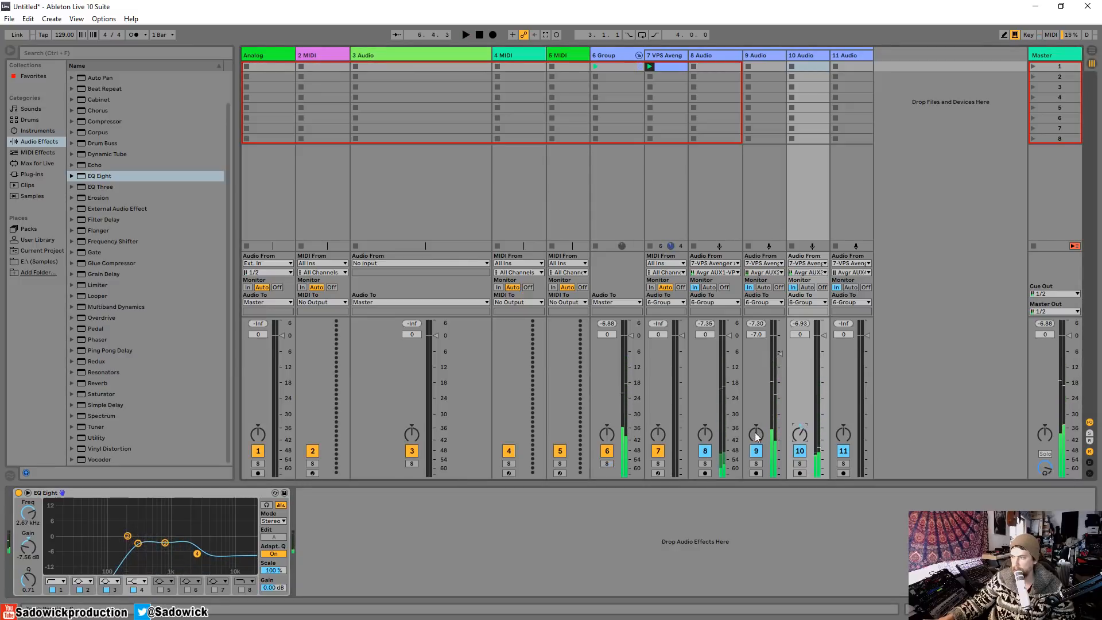
key("space")
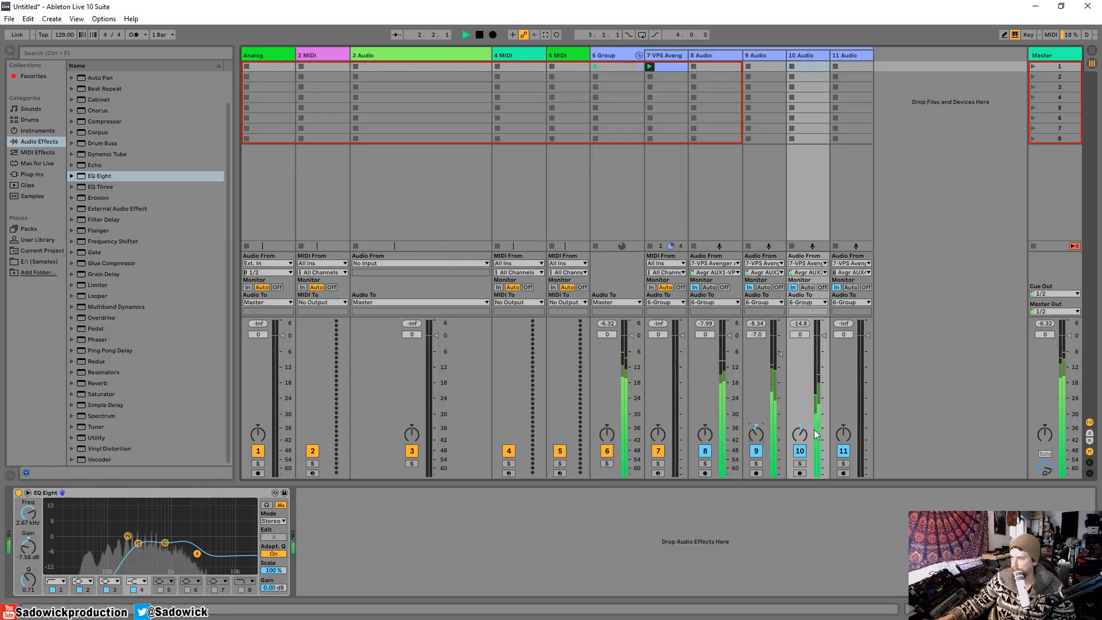
left_click_drag(822, 335, 823, 348)
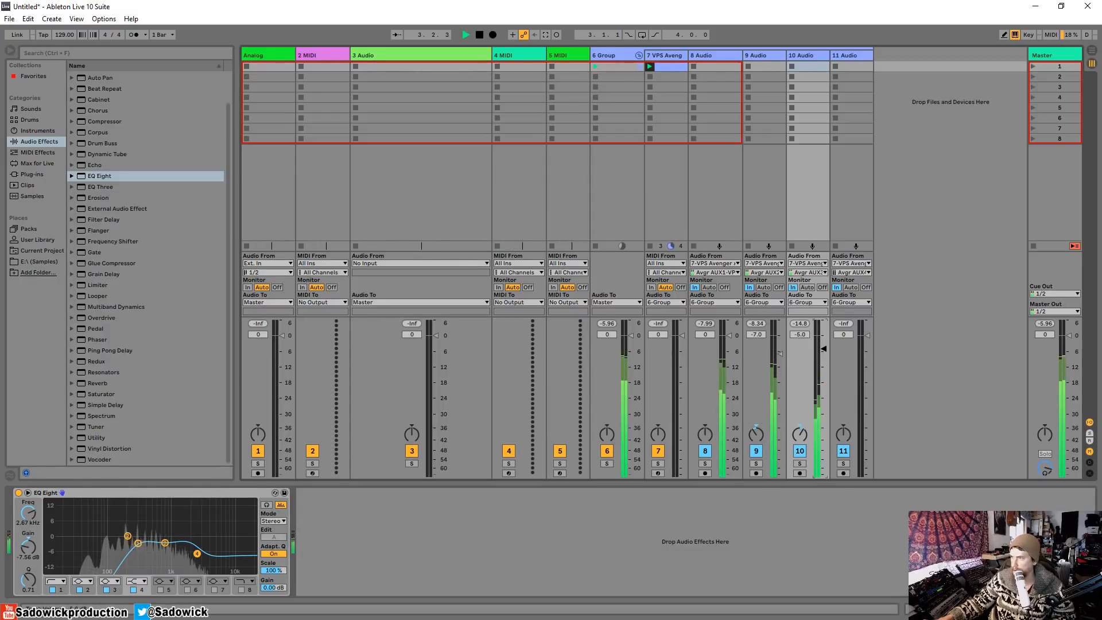
Step: Sweep the Filter 1 cutoff in VPS Avenger during playback to hear all layers together, and close the plugin window
left_click(670, 56)
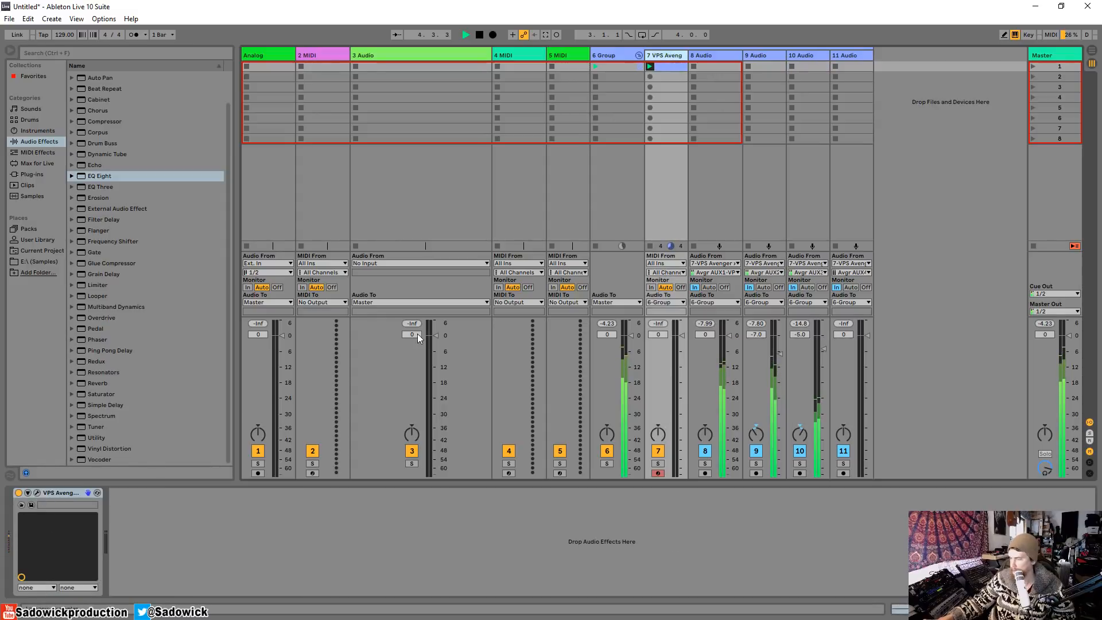
key("ctrl+alt+p")
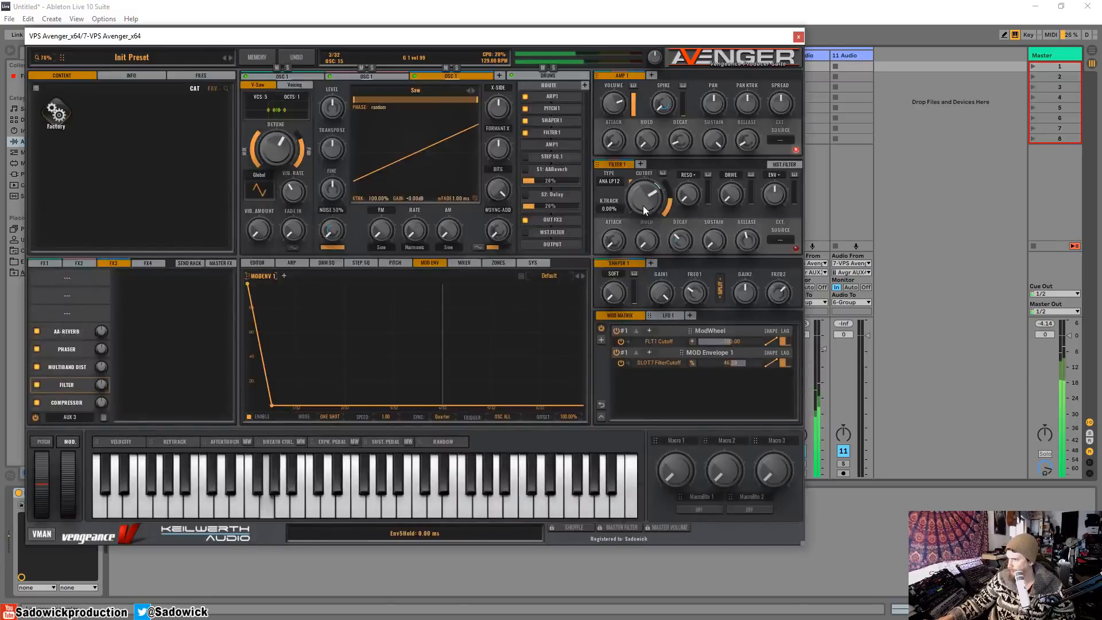
left_click_drag(638, 208, 640, 228)
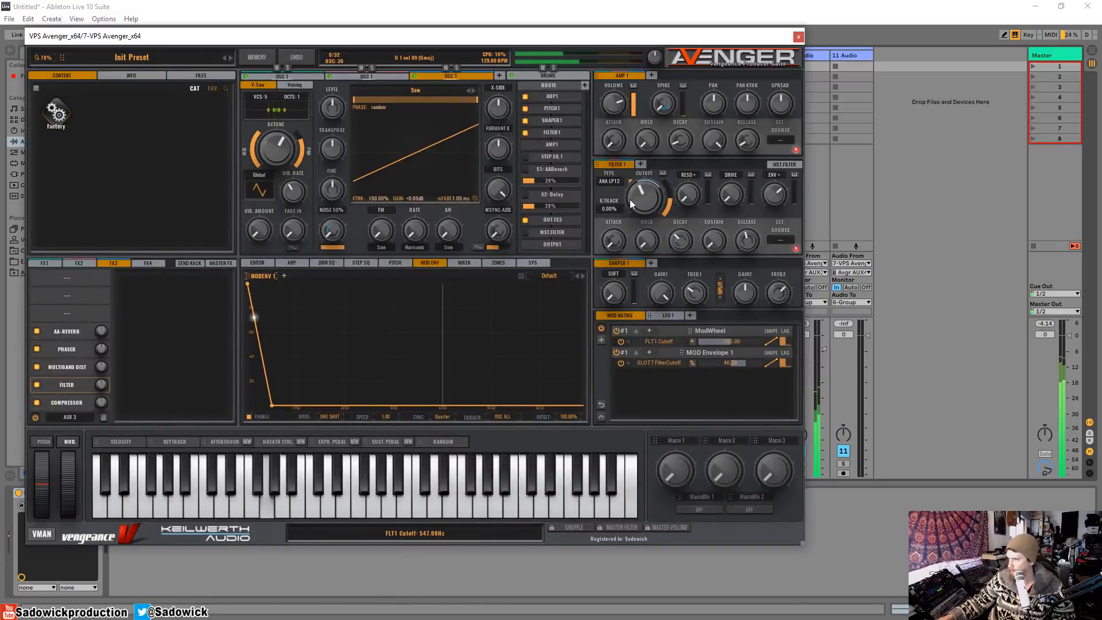
left_click_drag(645, 194, 646, 200)
left_click(798, 36)
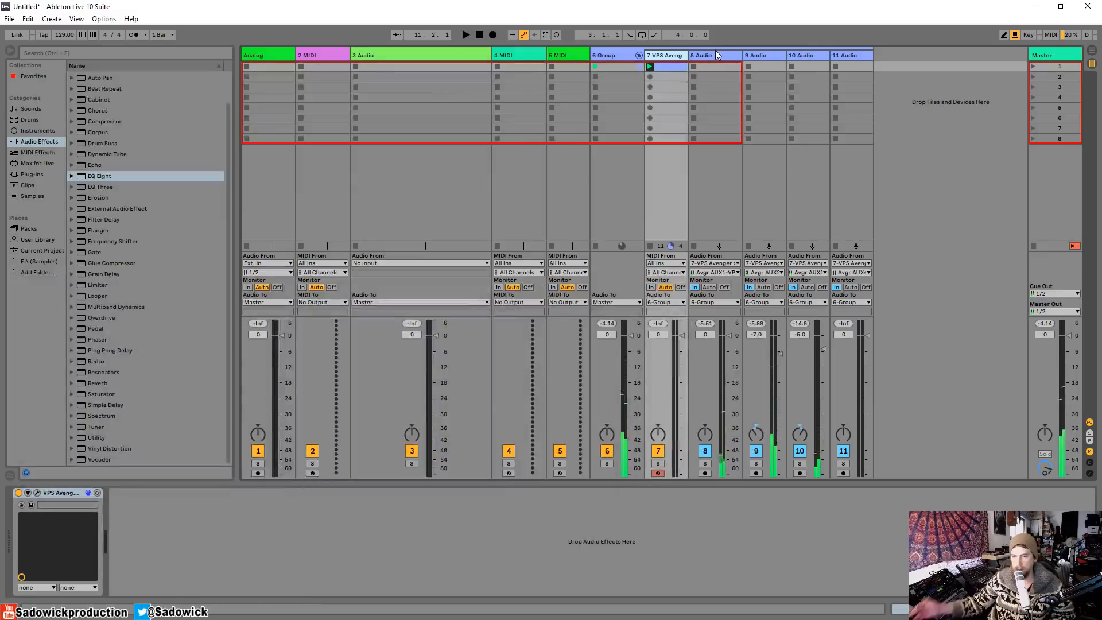
Step: Mute tracks 9 and 10 and play the group to hear track 8's layer alone
left_click(616, 51)
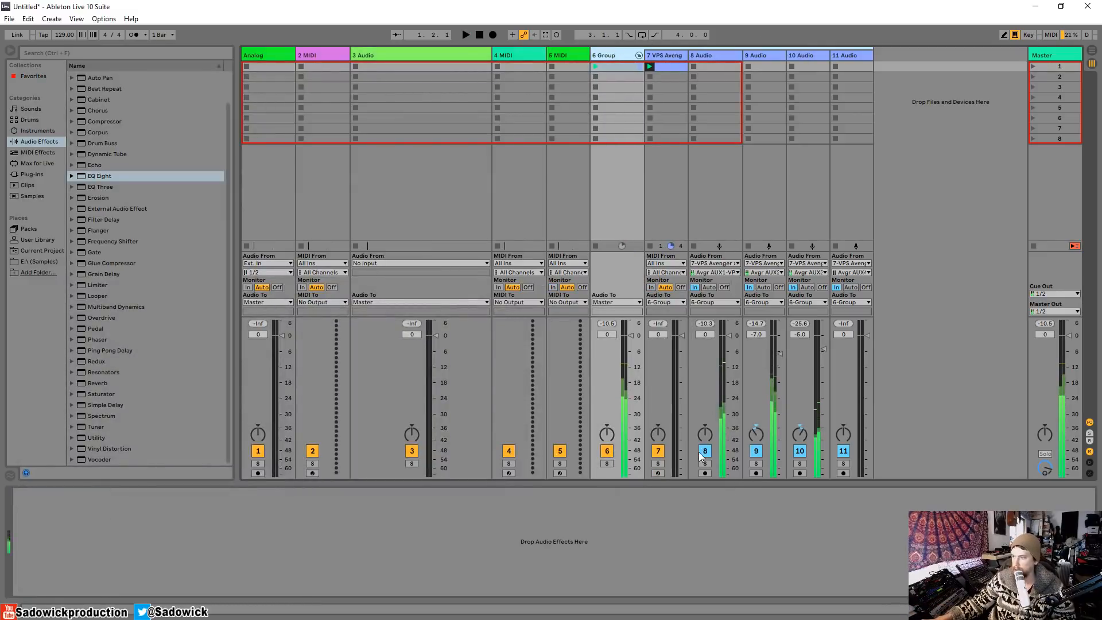
left_click(755, 451)
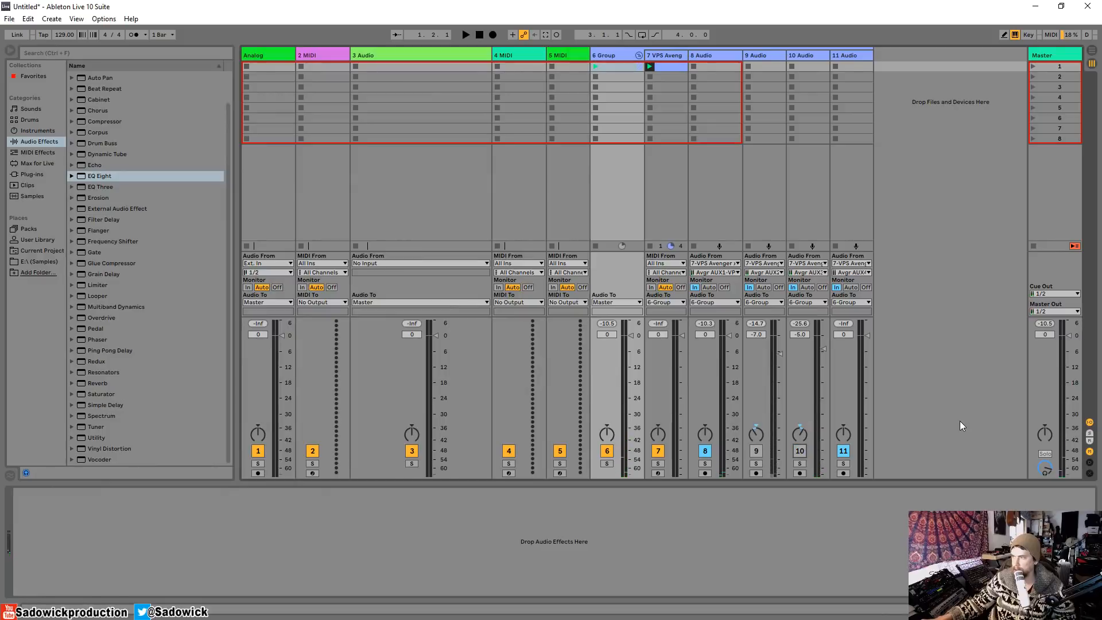
key("space")
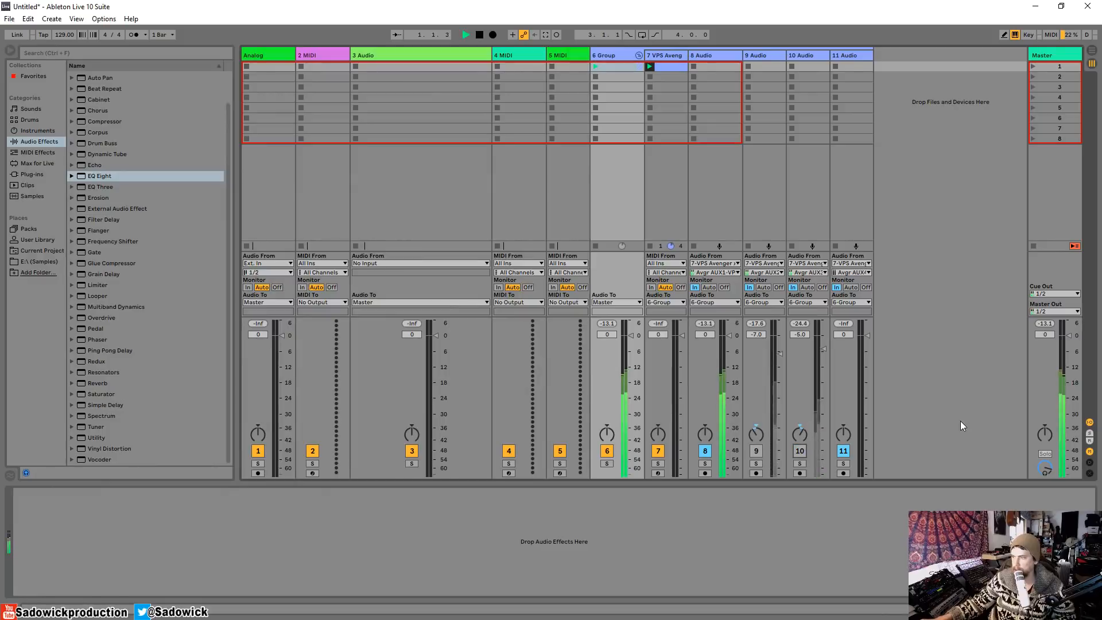
key("space")
Step: Unmute tracks 9 and 10 one at a time during playback, and set track 10's volume to -4.0 dB
left_click(757, 452)
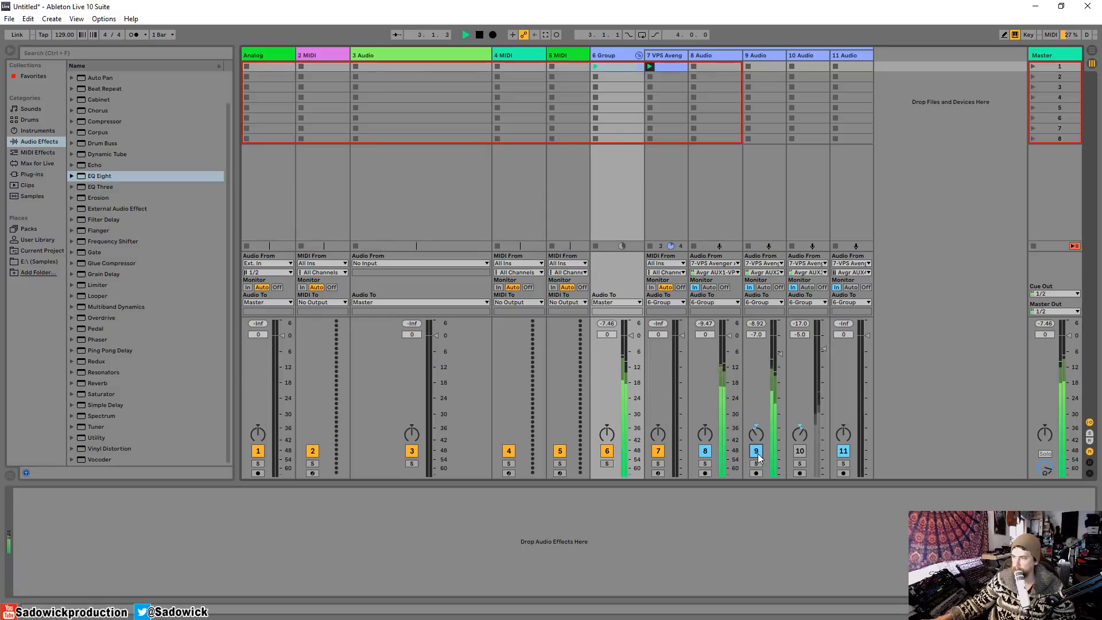
key("space")
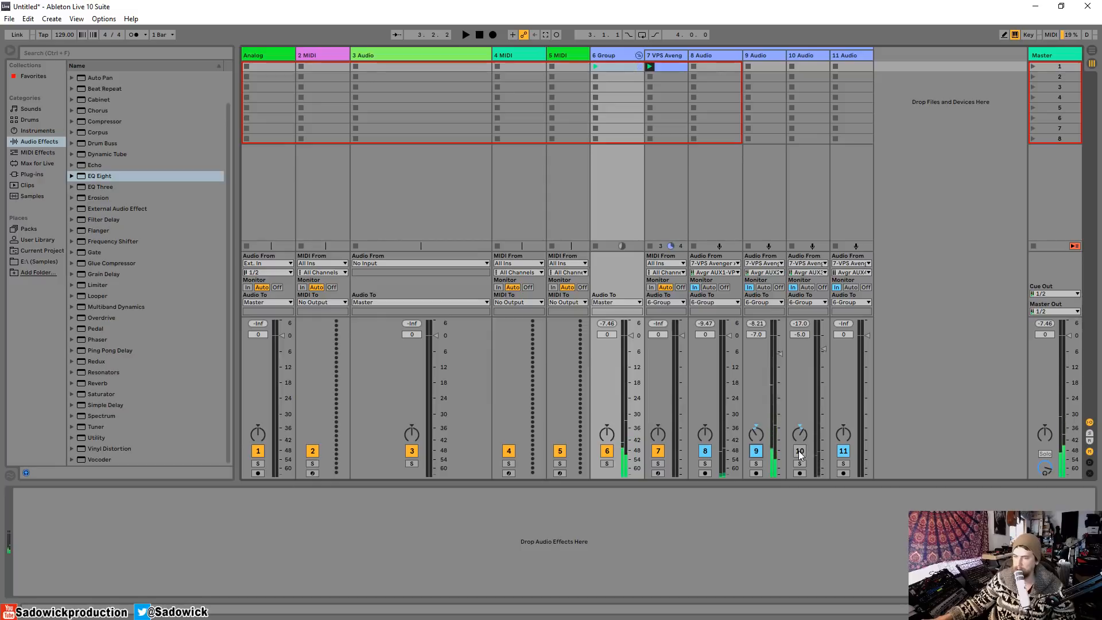
key("space")
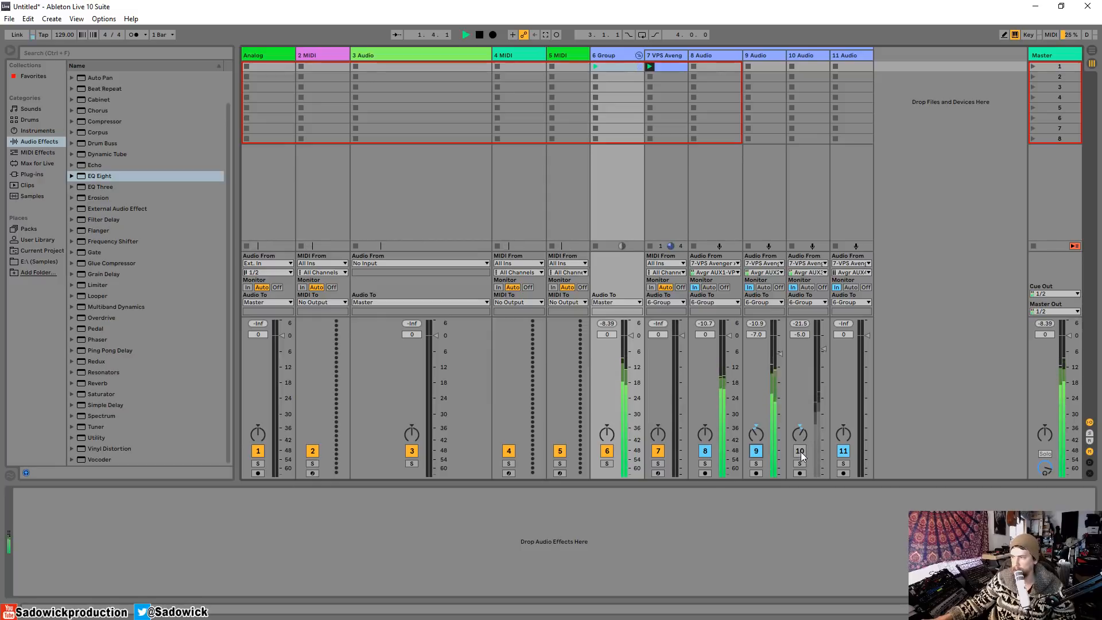
left_click(800, 452)
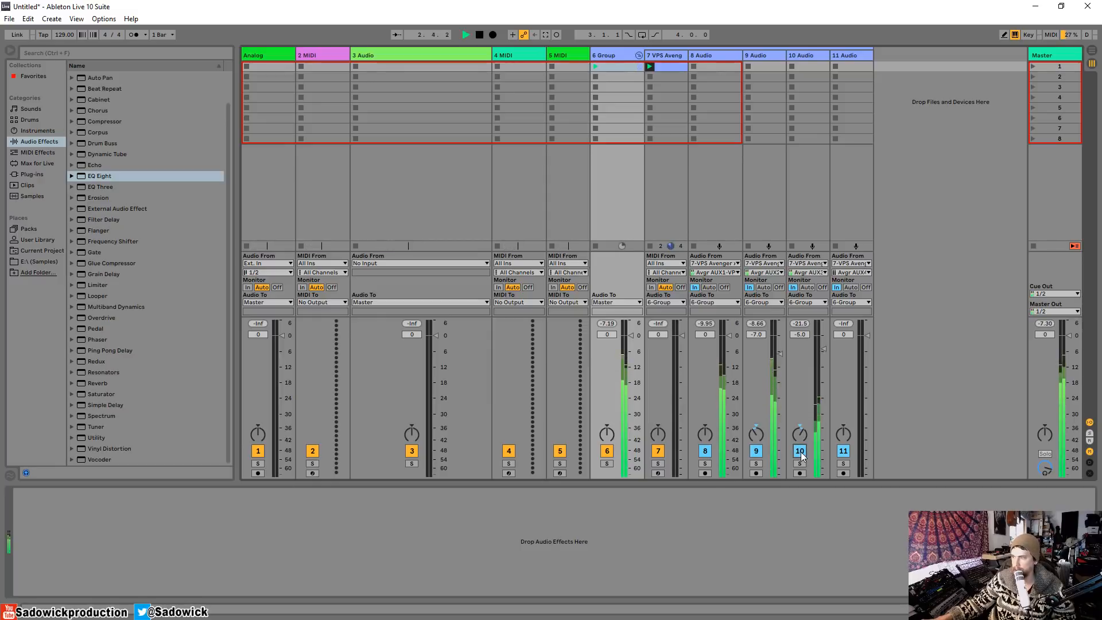
left_click_drag(823, 349, 824, 346)
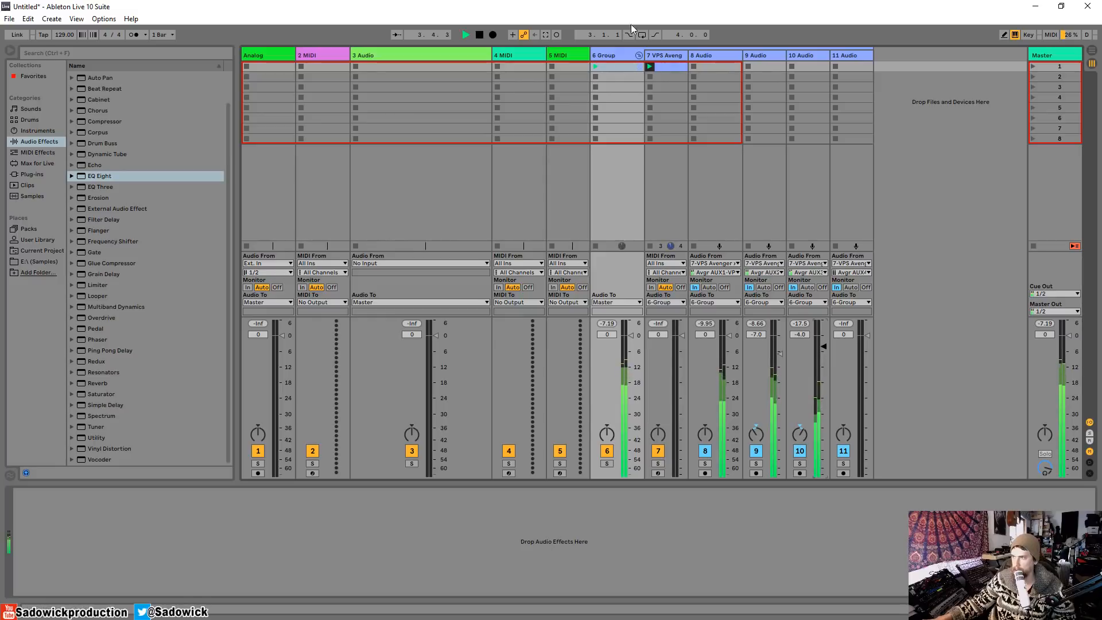
Step: Open VPS Avenger from track 7 and set its Filter 1 cutoff to about 268 Hz while listening to the combined layers
left_click(609, 56)
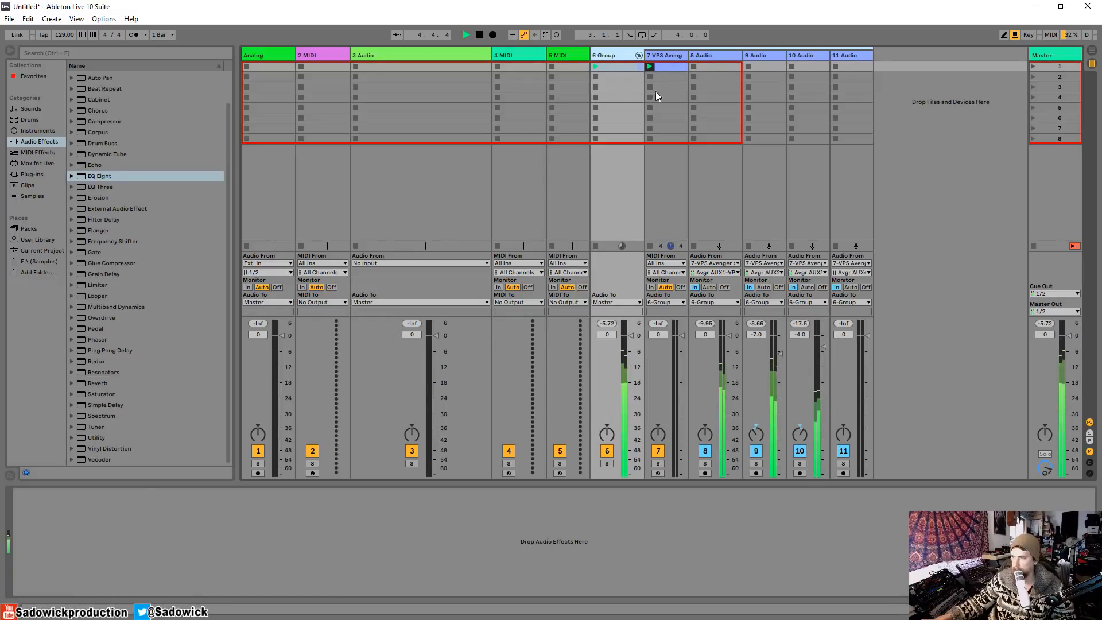
left_click(672, 54)
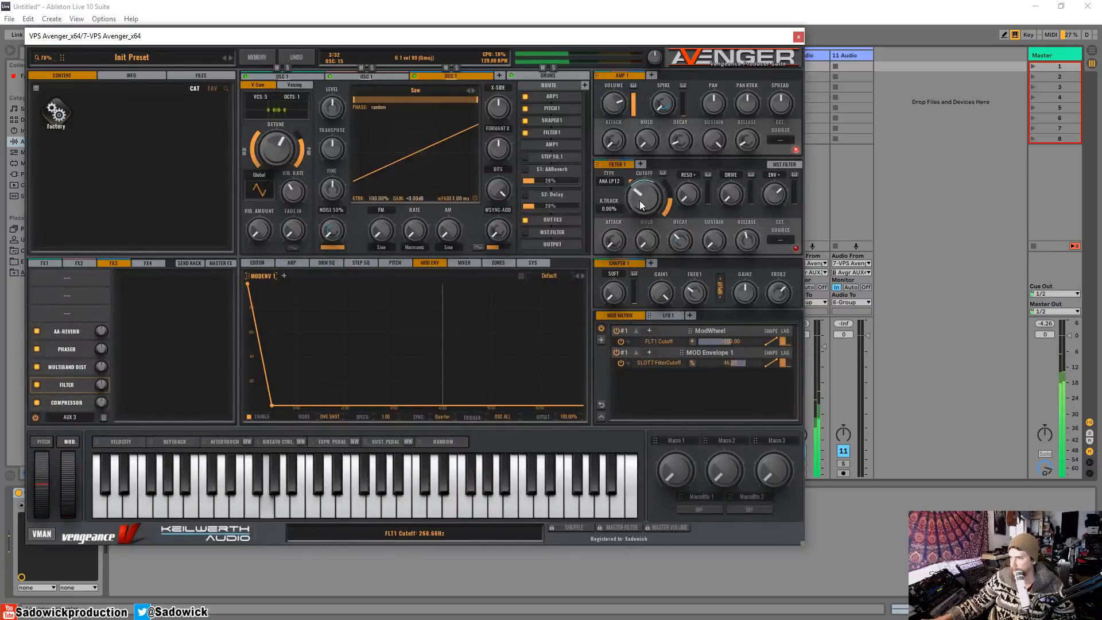
mouse_move(640, 202)
left_mouse_down()
mouse_move(642, 183)
mouse_move(640, 201)
mouse_move(628, 195)
mouse_move(652, 168)
mouse_move(634, 208)
mouse_move(642, 200)
left_mouse_up()
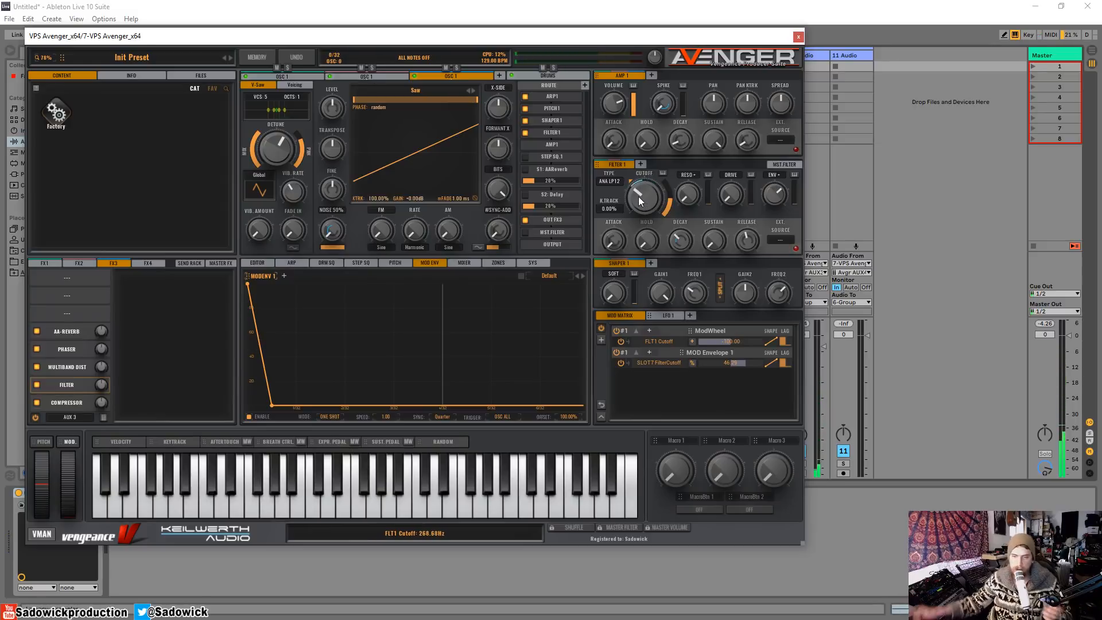